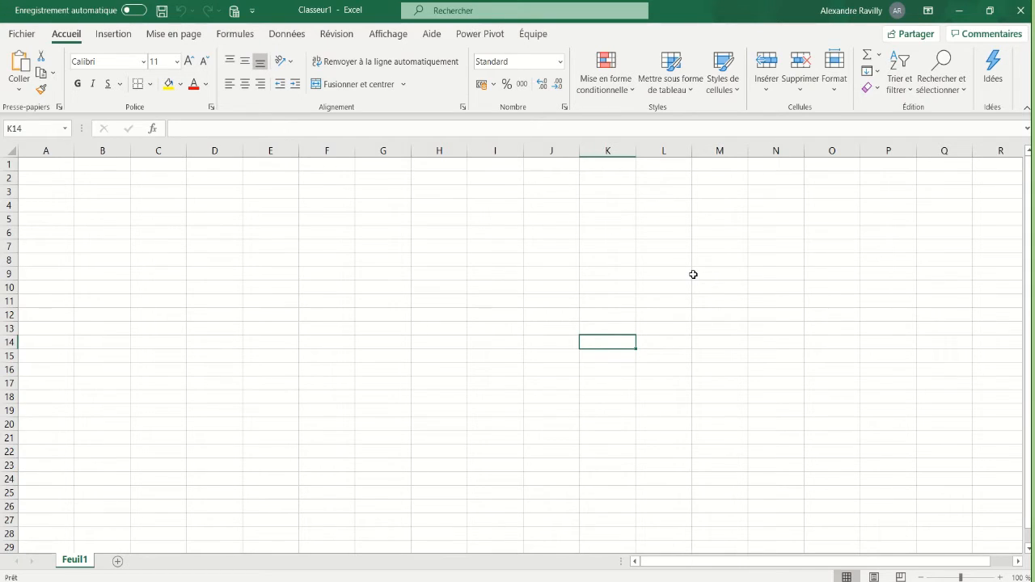
Open 3D Maps from the blank workbook.
left_click(117, 37)
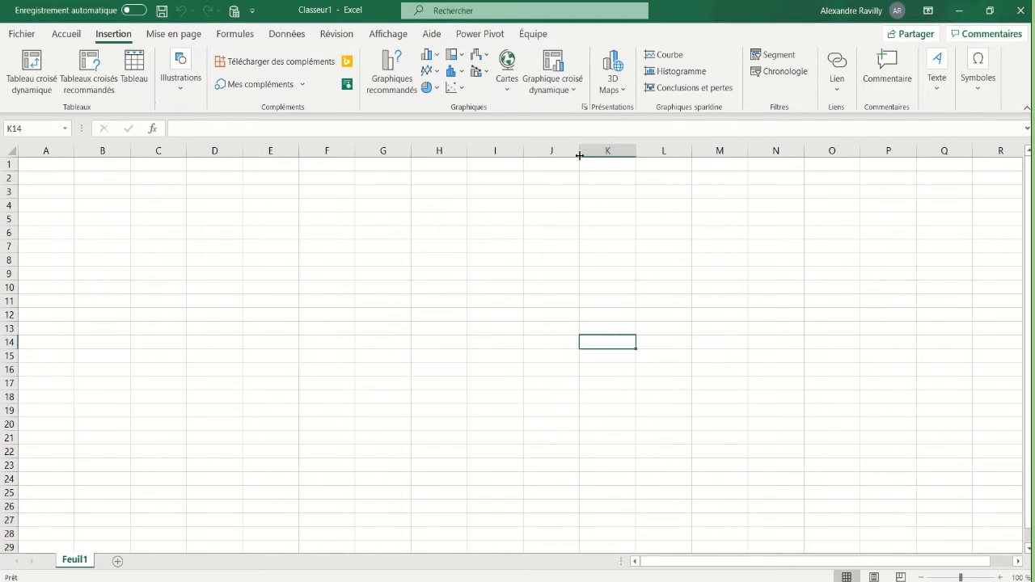
left_click(623, 97)
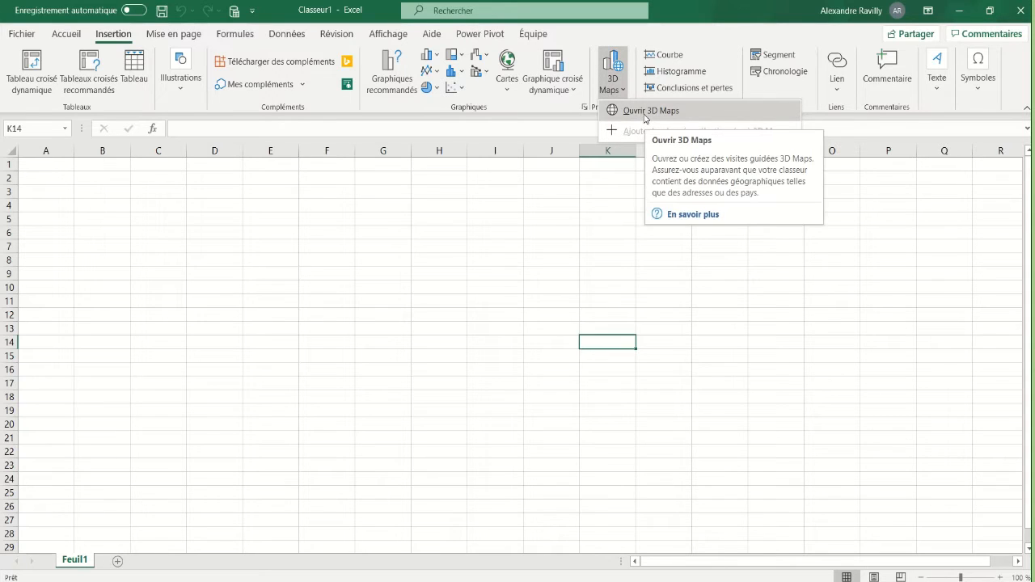
left_click(645, 113)
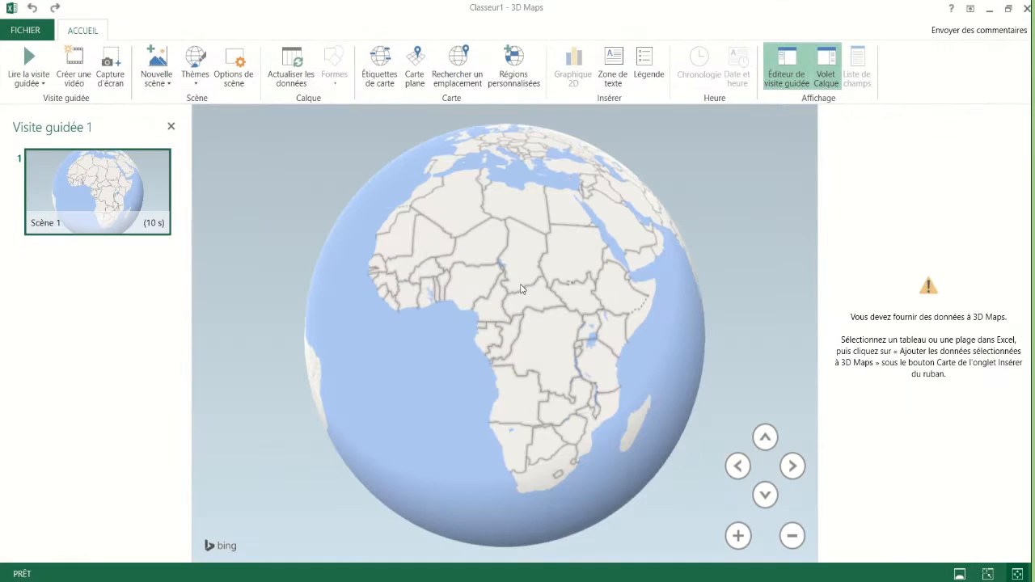
Explore the 3D globe from Africa to North America and back across the Atlantic toward Europe.
left_click_drag(520, 252, 464, 383)
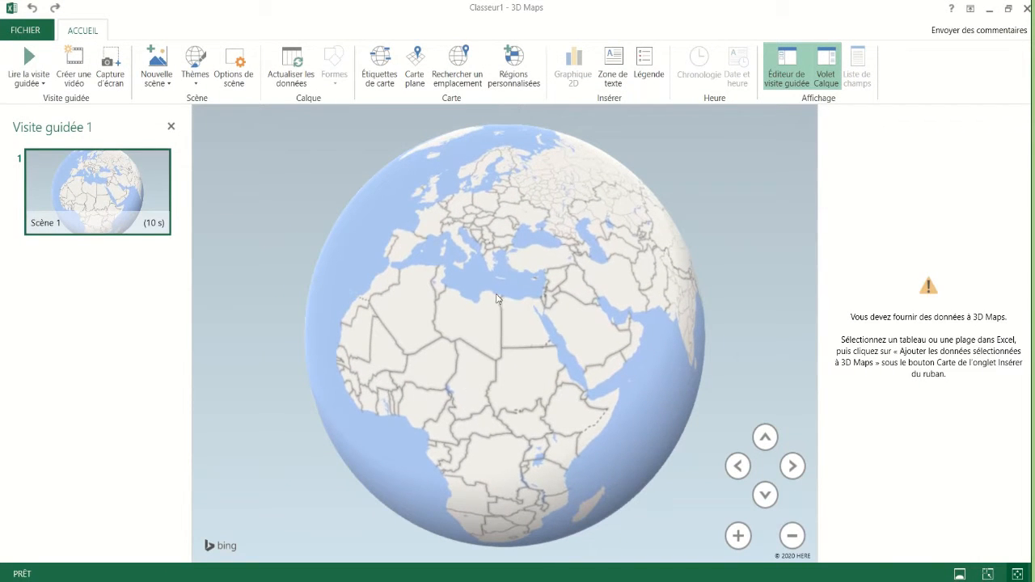
left_click_drag(403, 356, 570, 342)
left_click_drag(425, 274, 629, 318)
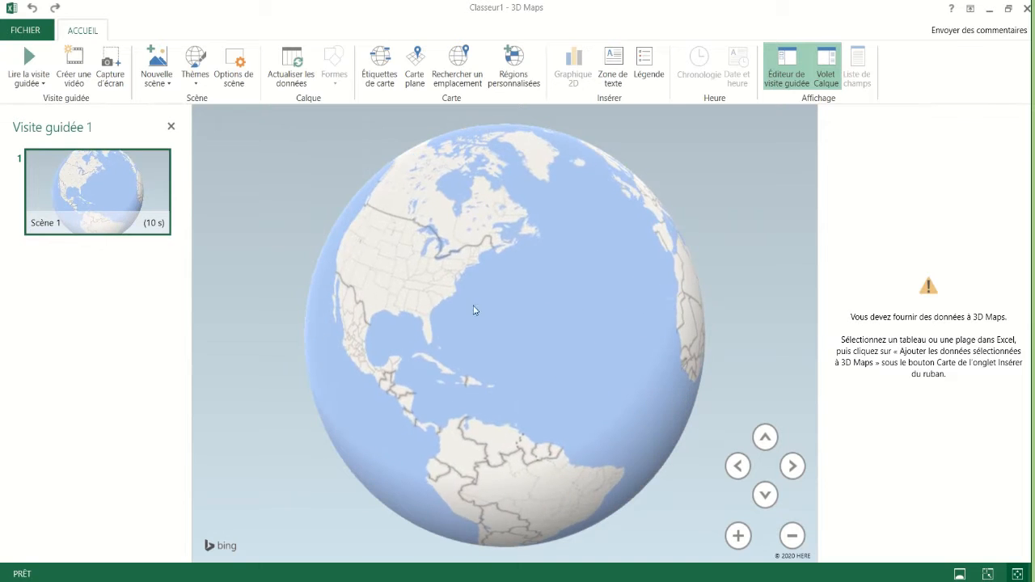
left_click_drag(474, 309, 563, 317)
scroll(486, 303, "up", 5)
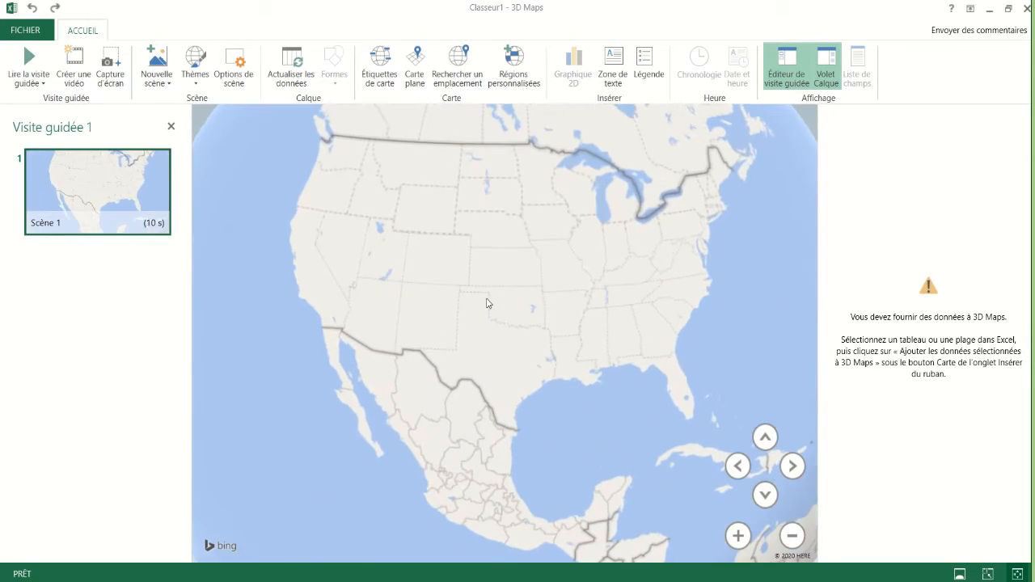
scroll(486, 303, "down", 3)
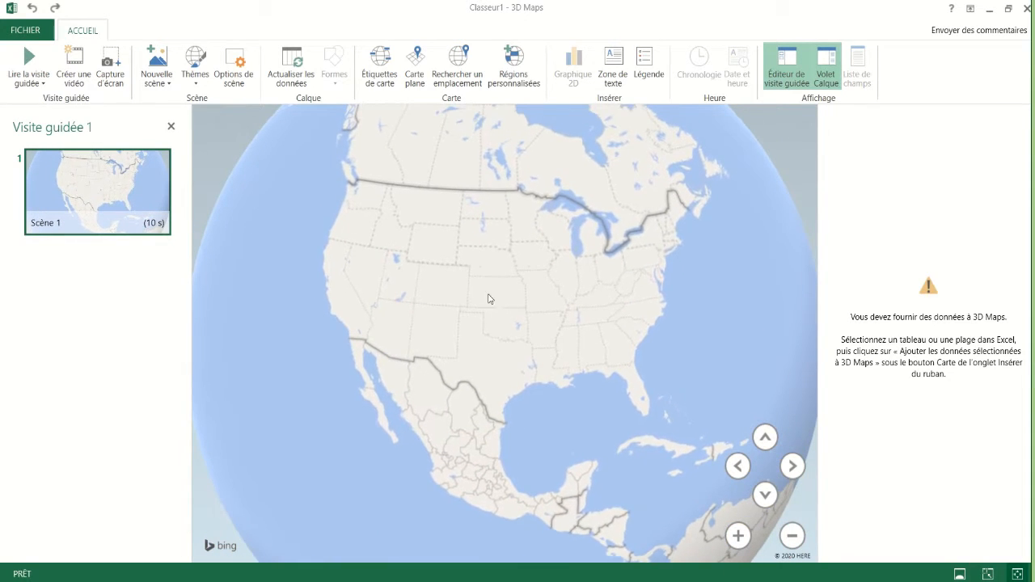
mouse_move(495, 329)
left_mouse_down()
mouse_move(492, 296)
mouse_move(498, 319)
left_mouse_up()
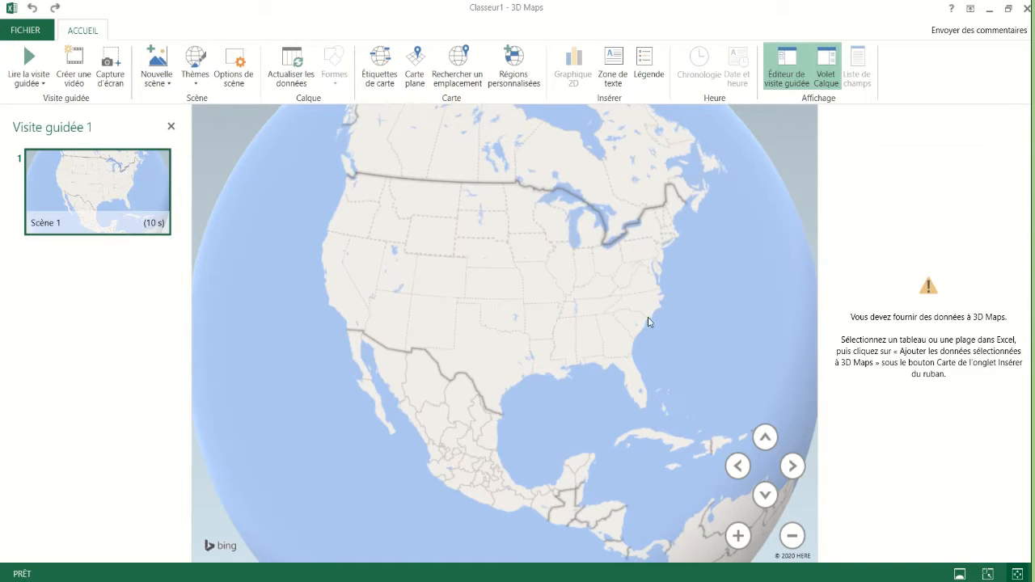
left_click_drag(649, 319, 557, 266)
left_click_drag(675, 252, 480, 314)
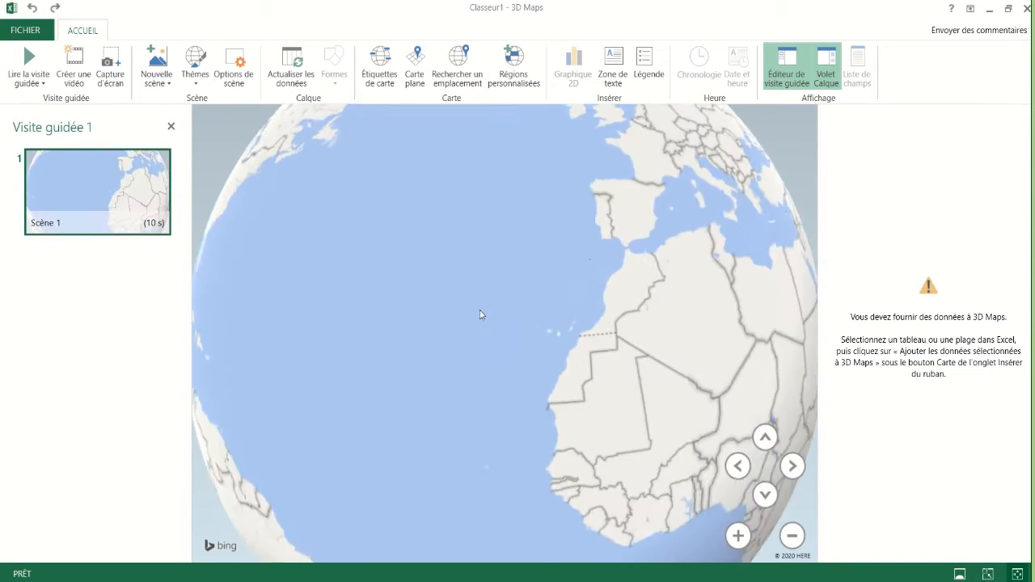
left_click_drag(626, 271, 452, 325)
left_click_drag(556, 236, 561, 308)
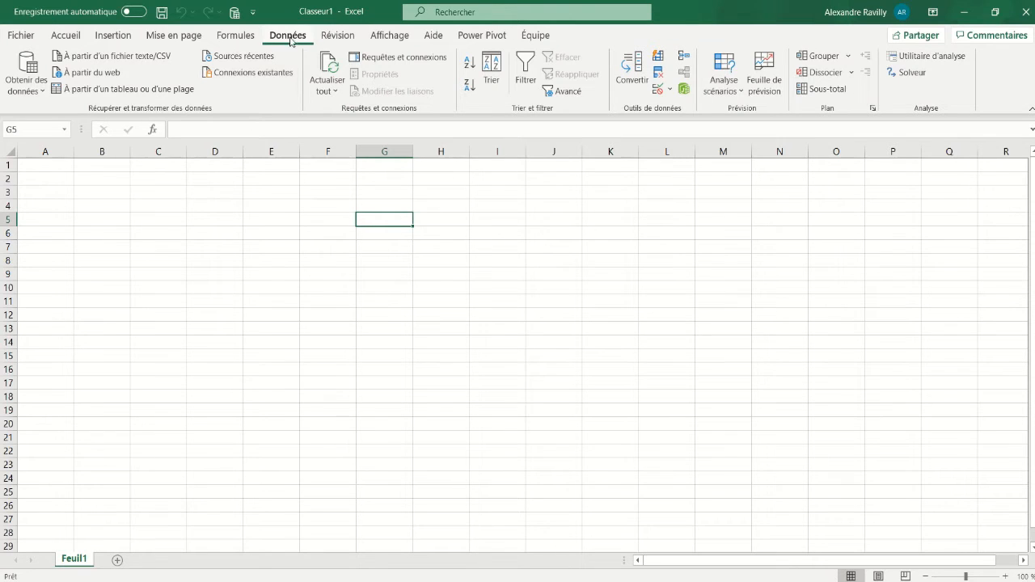
In the blank workbook, start a data import from a SQL Server database and enter the server name.
left_click(41, 93)
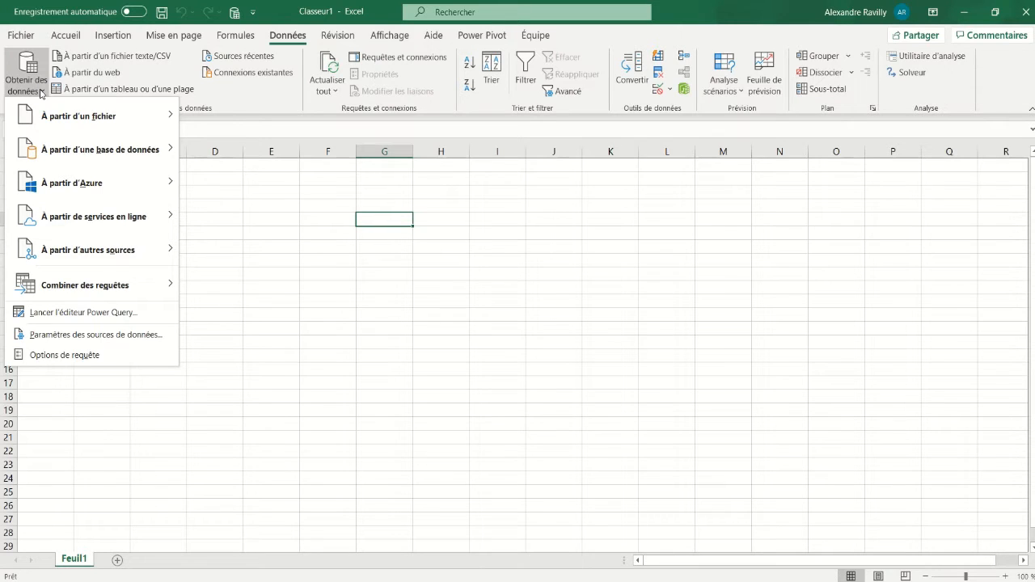
mouse_move(66, 258)
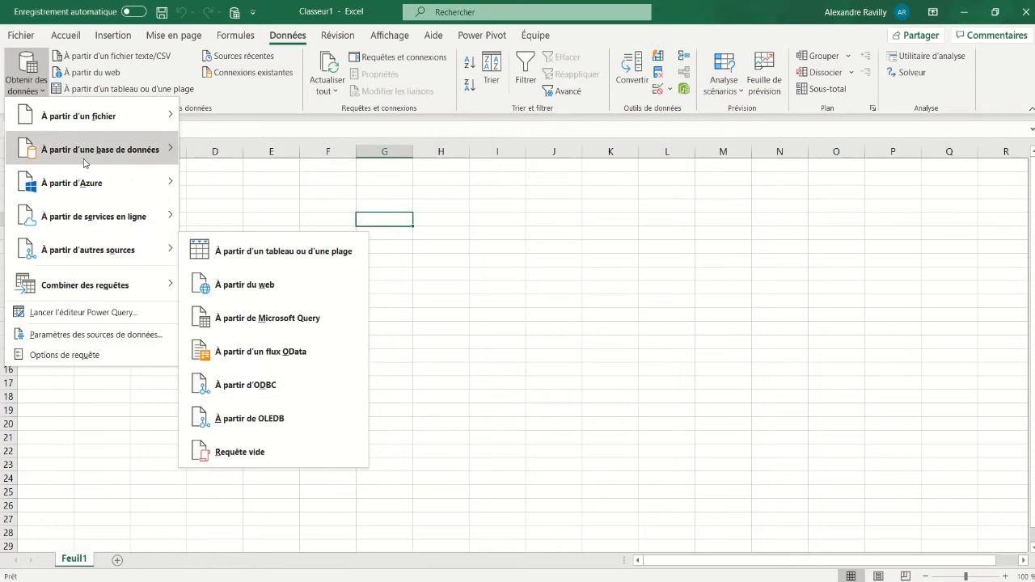
mouse_move(84, 160)
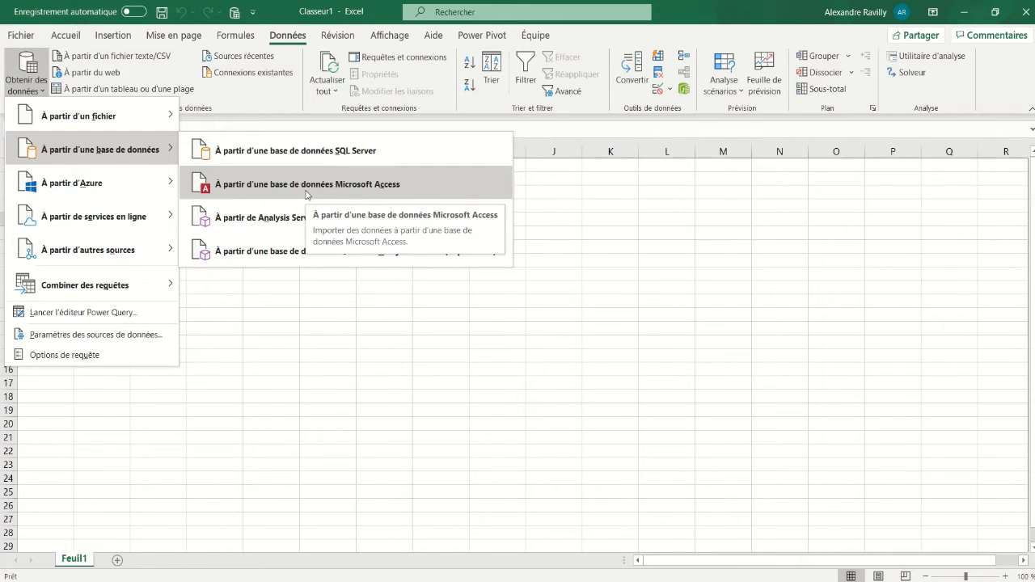
left_click(262, 153)
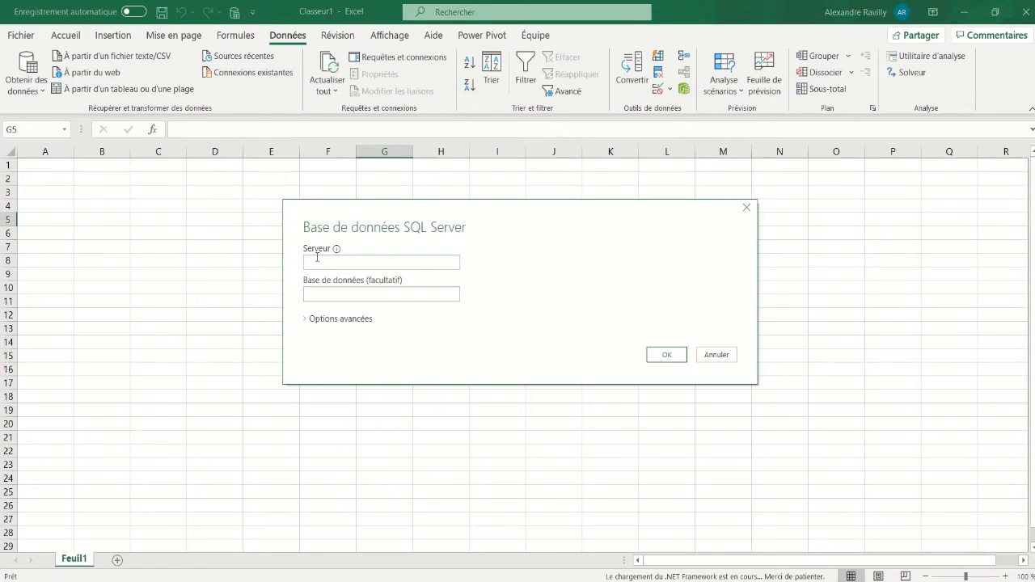
left_click(319, 259)
type("ALEXANDRE")
Set the source database to UniversVentes and connect to it.
left_click(348, 294)
type("UN")
key("BackSpace")
type("viers")
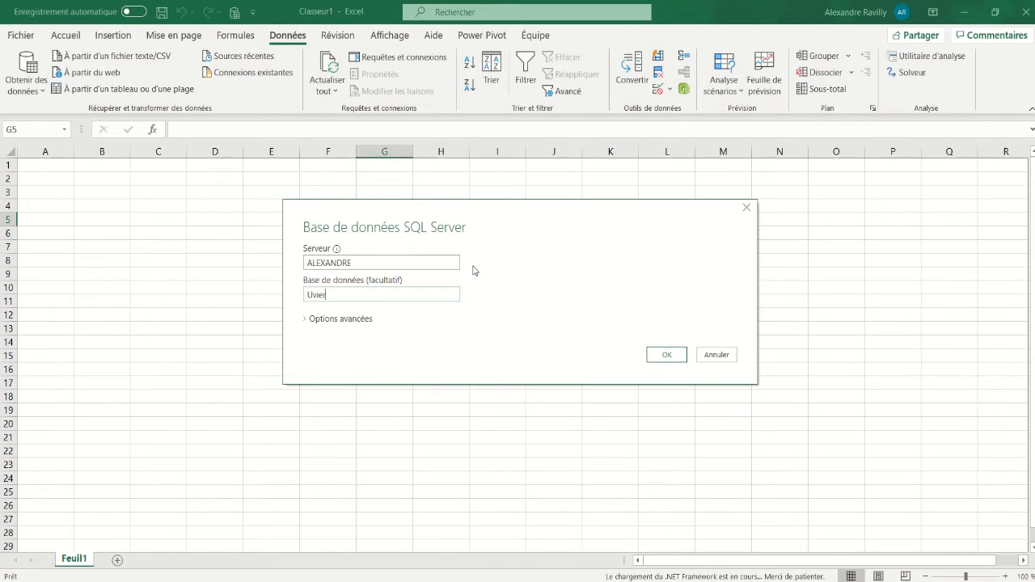
key("BackSpace")
key("BackSpace")
key("BackSpace")
key("BackSpace")
key("BackSpace")
type("niversVentes")
left_click(660, 356)
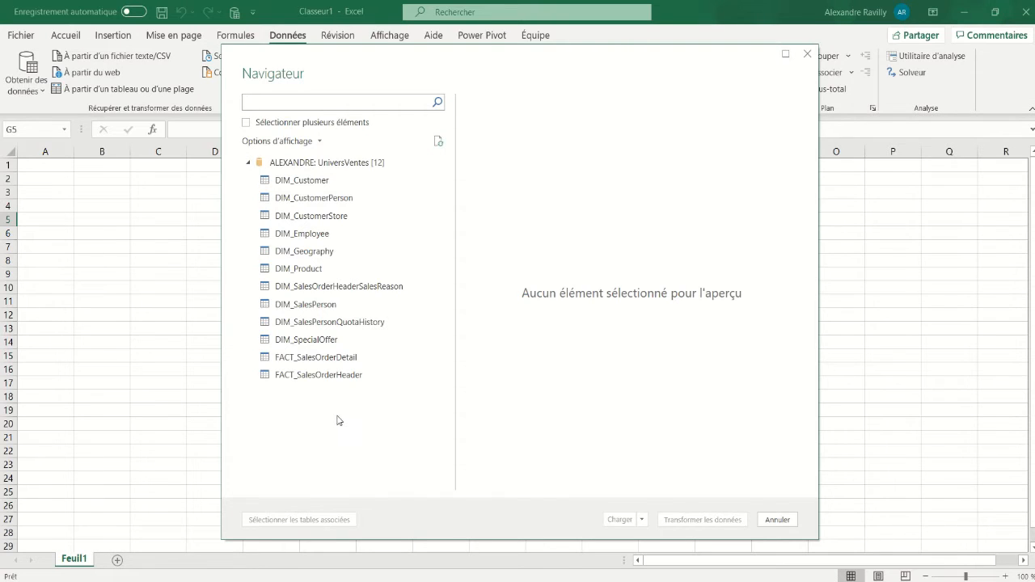
Enable multiple selection, choose the DIM_CustomerStore and DIM_Geography tables, and load them into the workbook.
left_click(351, 224)
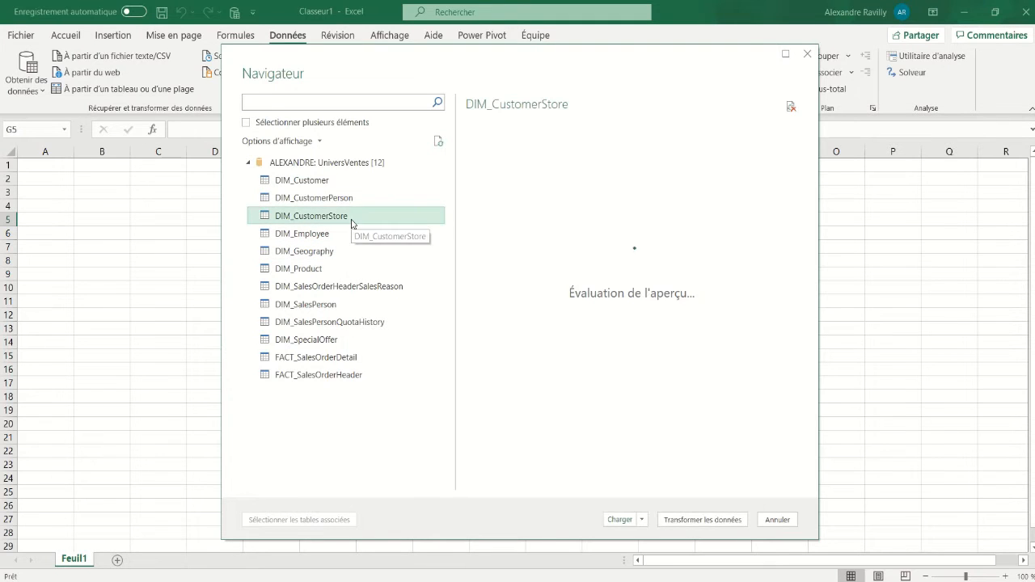
left_click(346, 252)
left_click(345, 225)
left_click(245, 123)
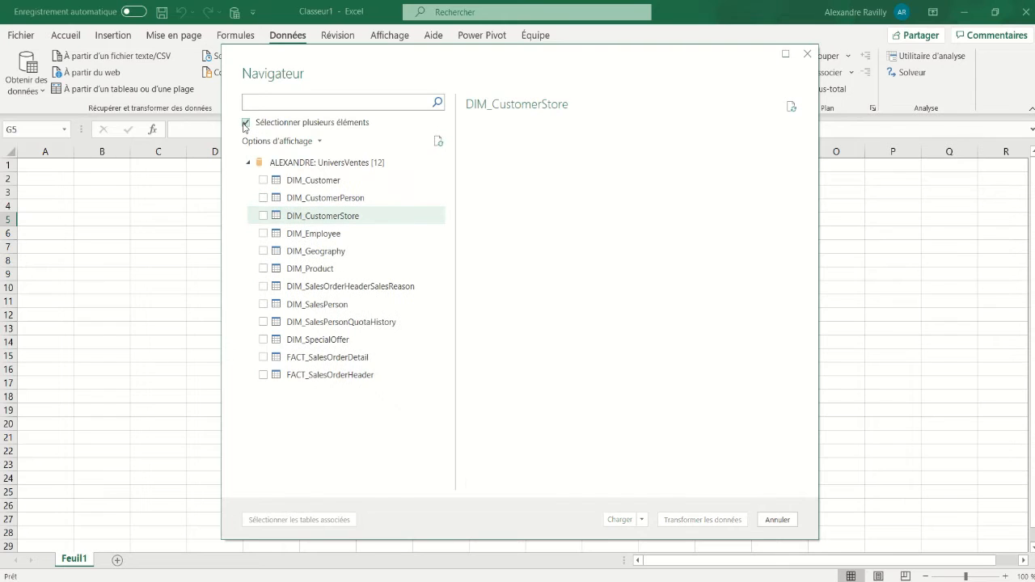
left_click(263, 216)
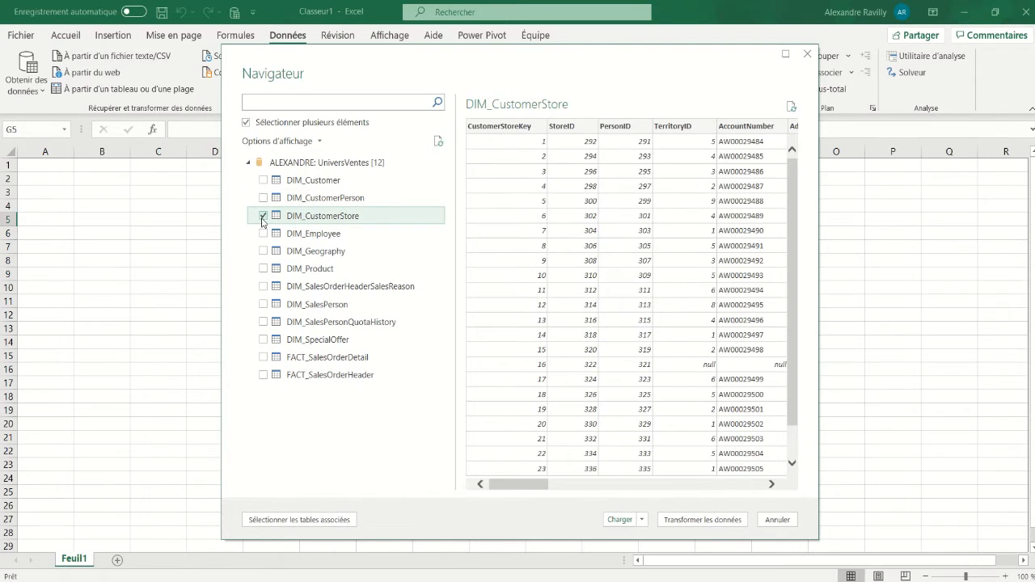
left_click(263, 252)
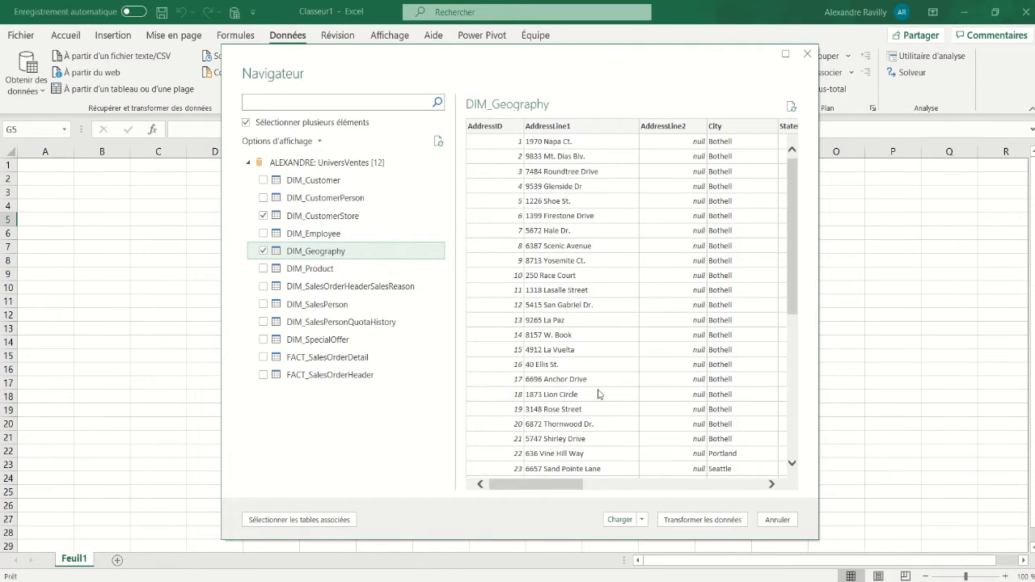
left_click(621, 521)
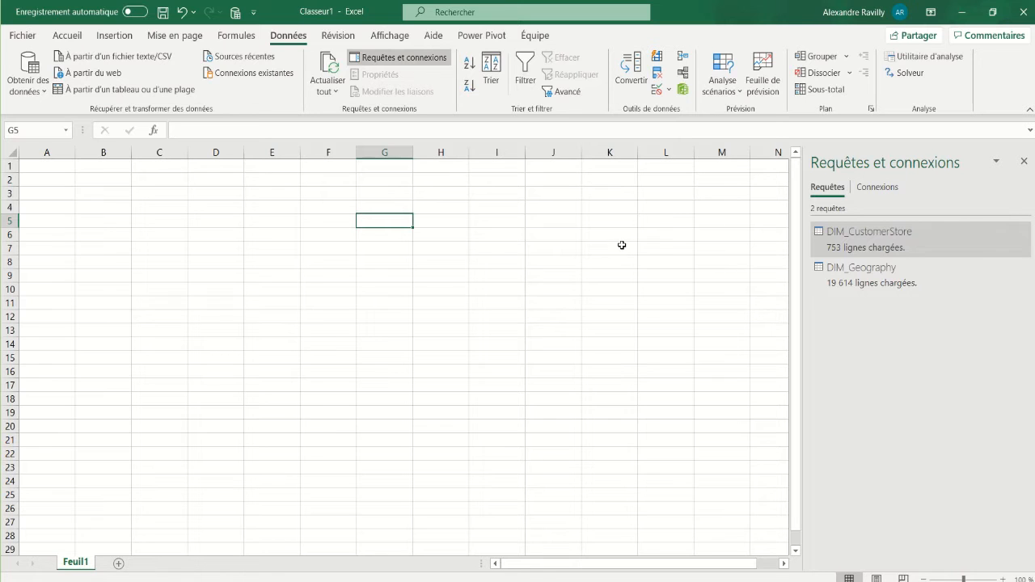
Start merging the DIM_CustomerStore query with DIM_Geography as the second table.
mouse_move(879, 252)
mouse_move(893, 276)
right_click(862, 238)
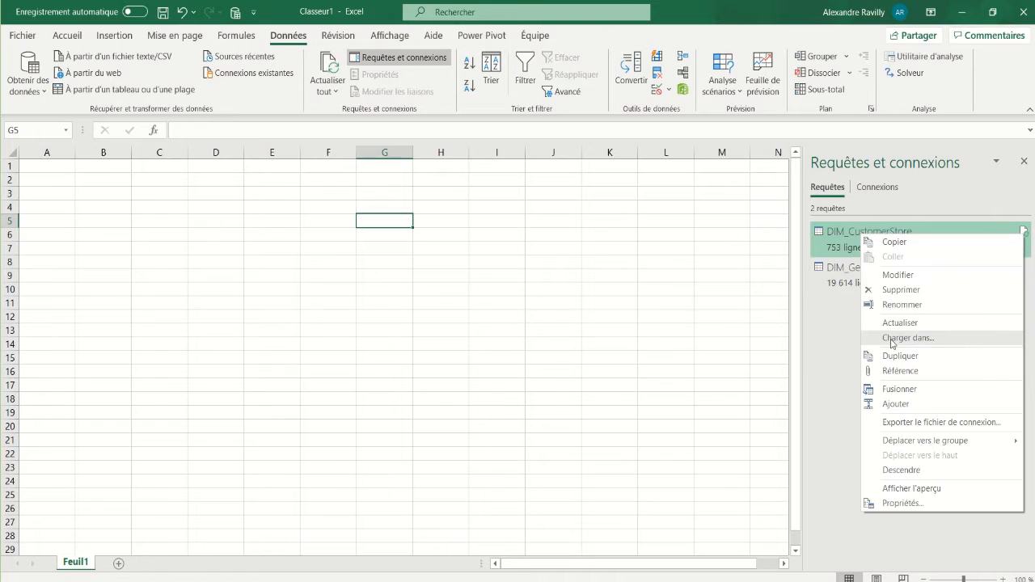
left_click(888, 391)
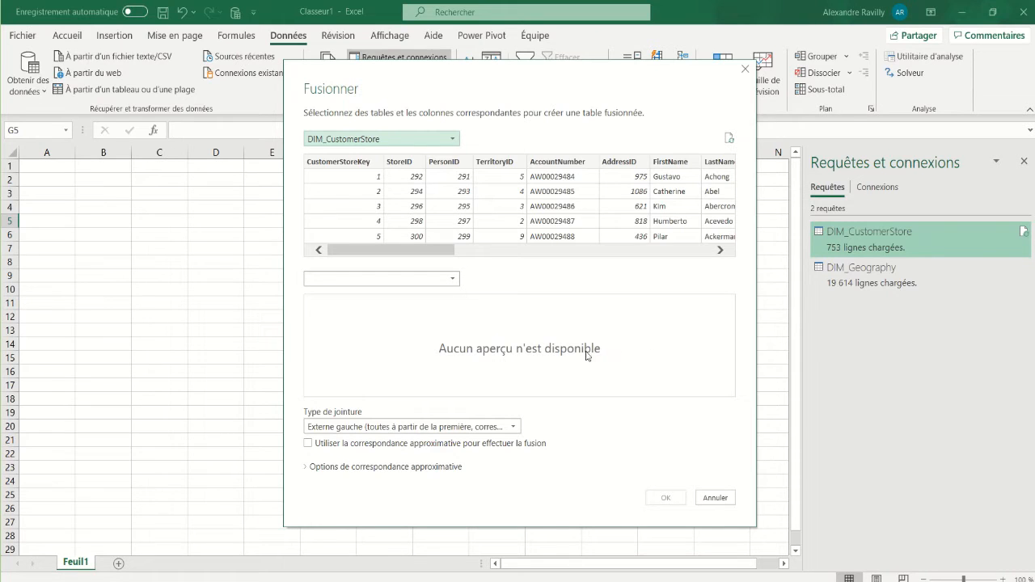
left_click(454, 280)
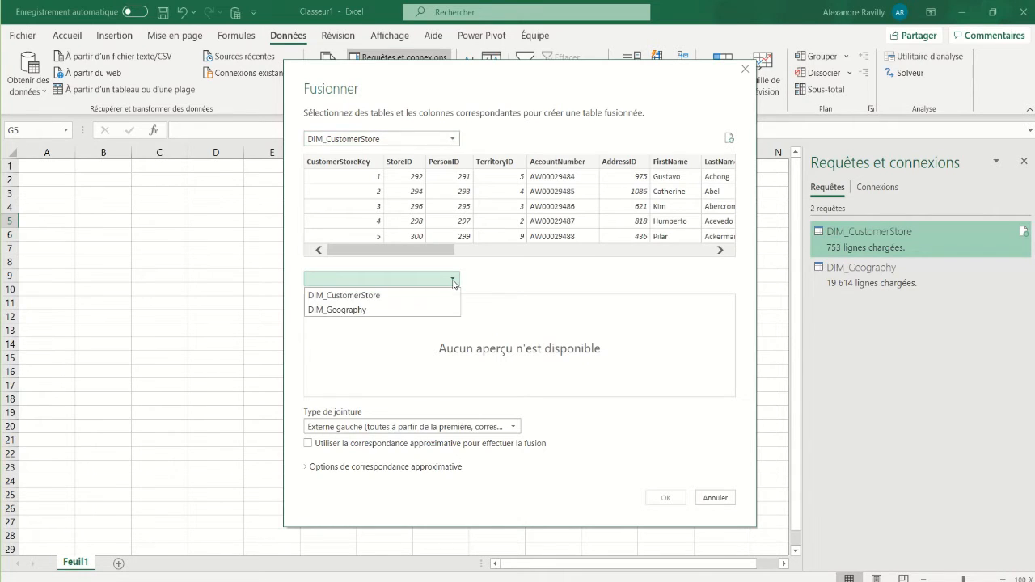
left_click(450, 140)
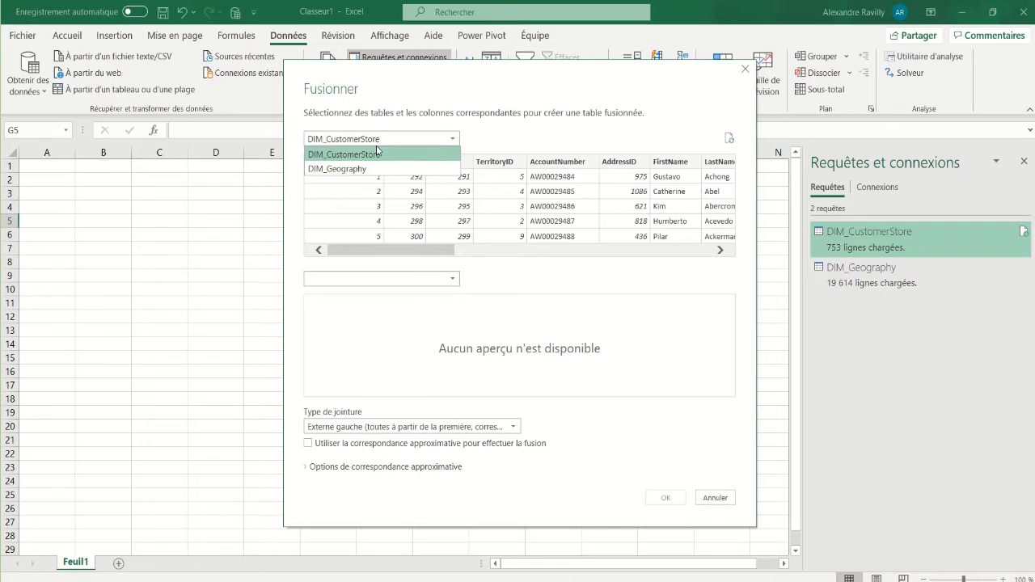
left_click(453, 279)
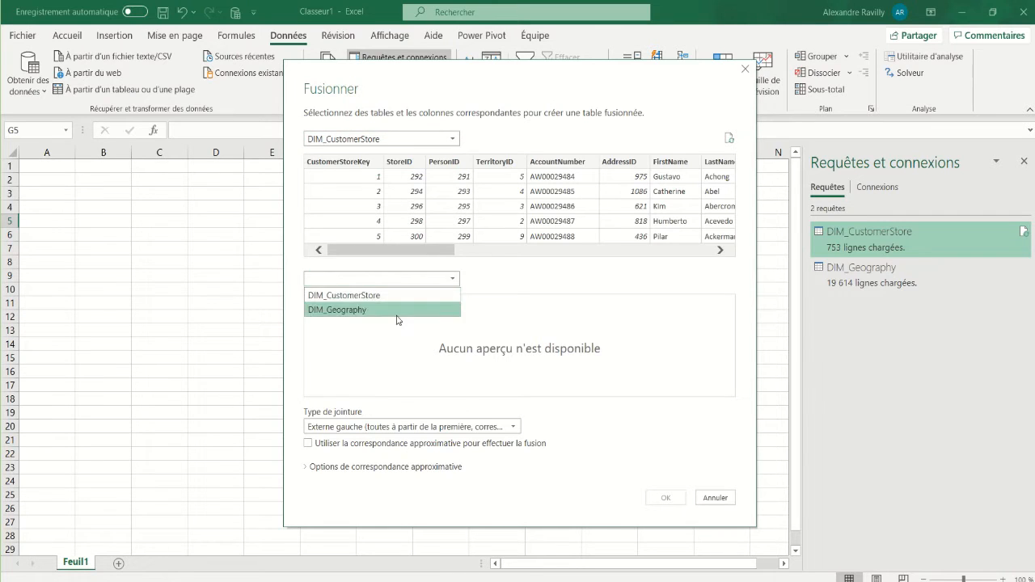
left_click(477, 282)
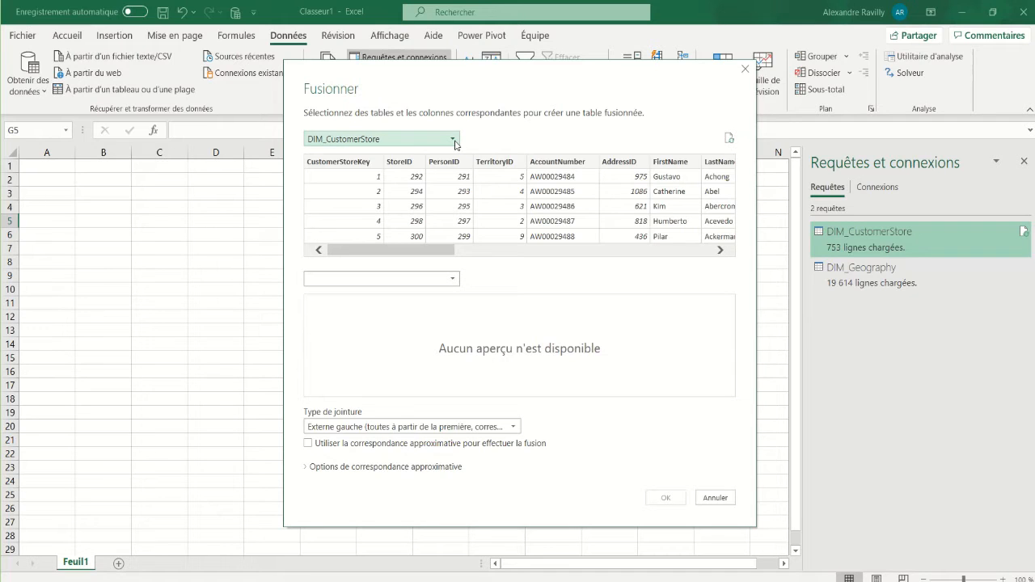
left_click(454, 280)
left_click(418, 312)
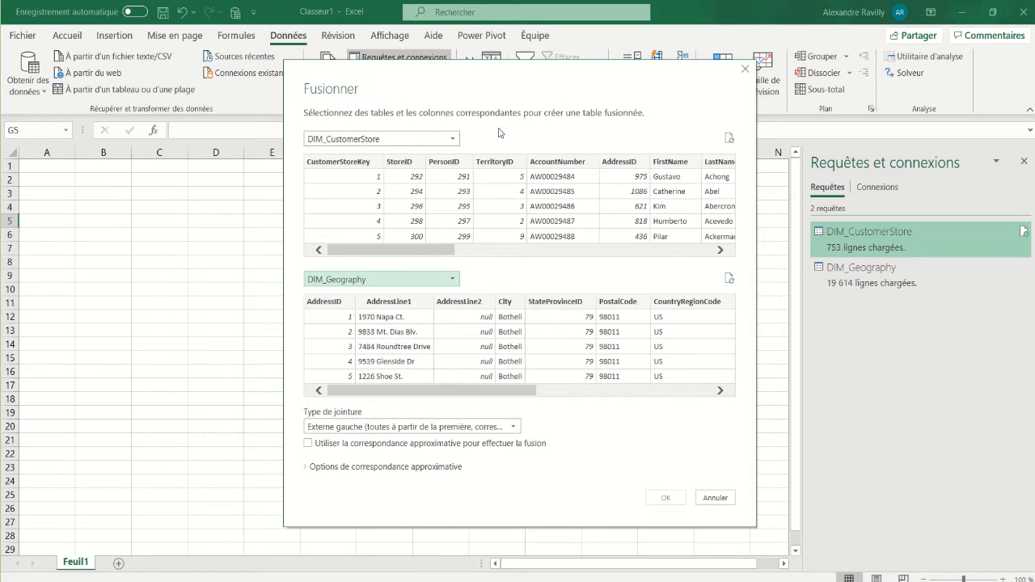
Match both tables on AddressID with a left outer join (Externe gauche), create the merged query and review its columns.
left_click(625, 163)
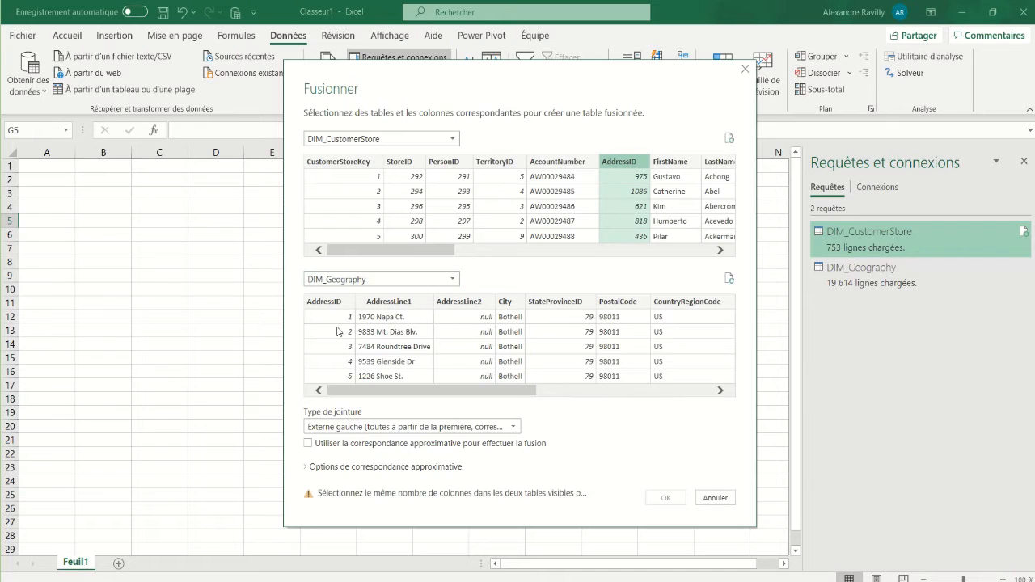
left_click(325, 302)
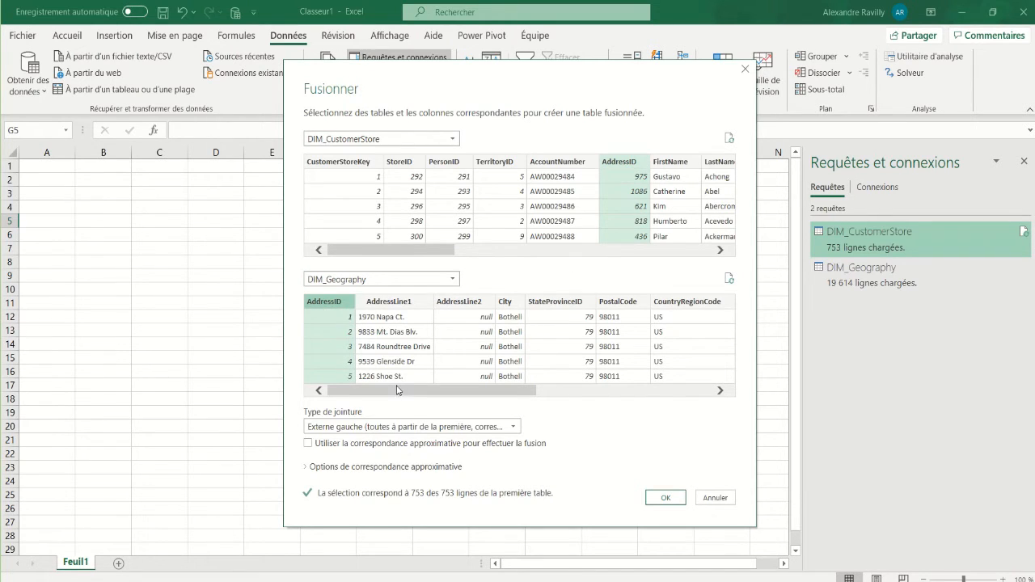
left_click(511, 427)
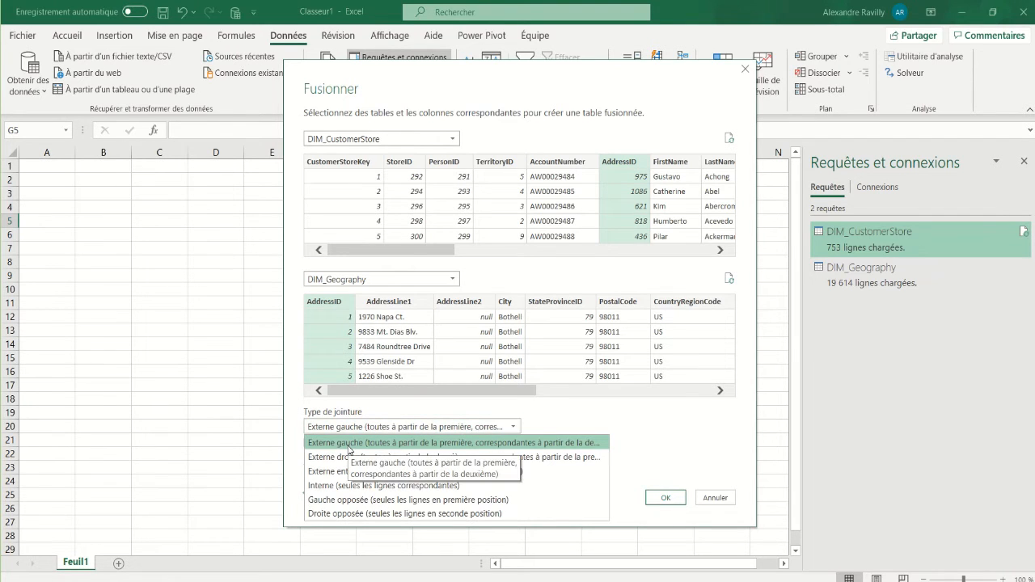
left_click(350, 448)
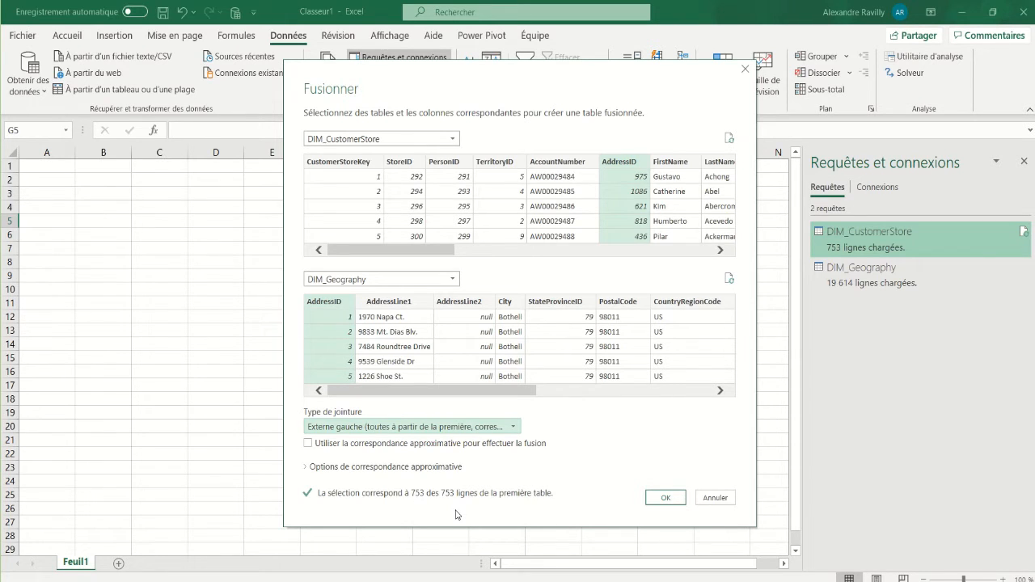
left_click(665, 498)
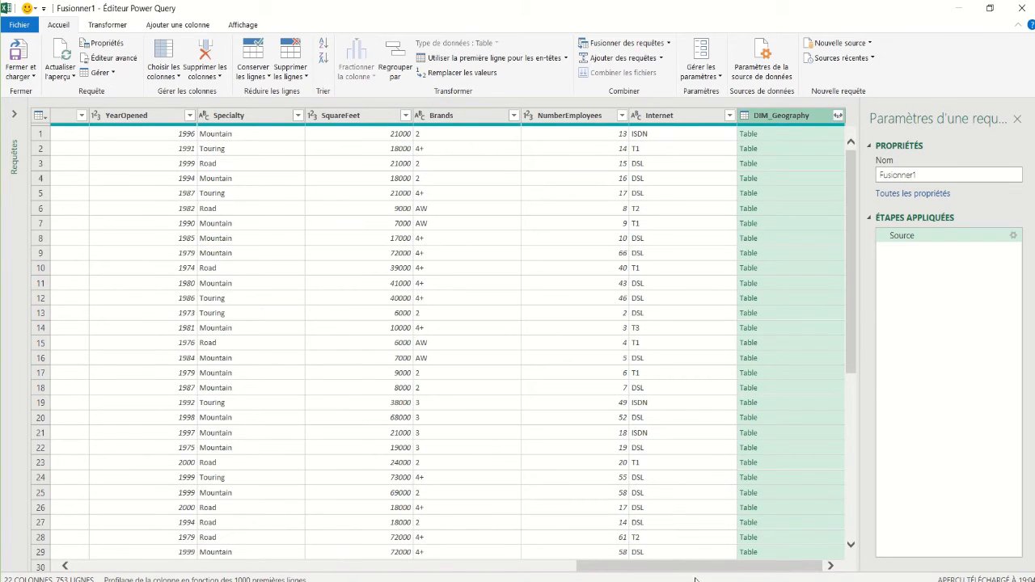
left_click_drag(701, 568, 194, 575)
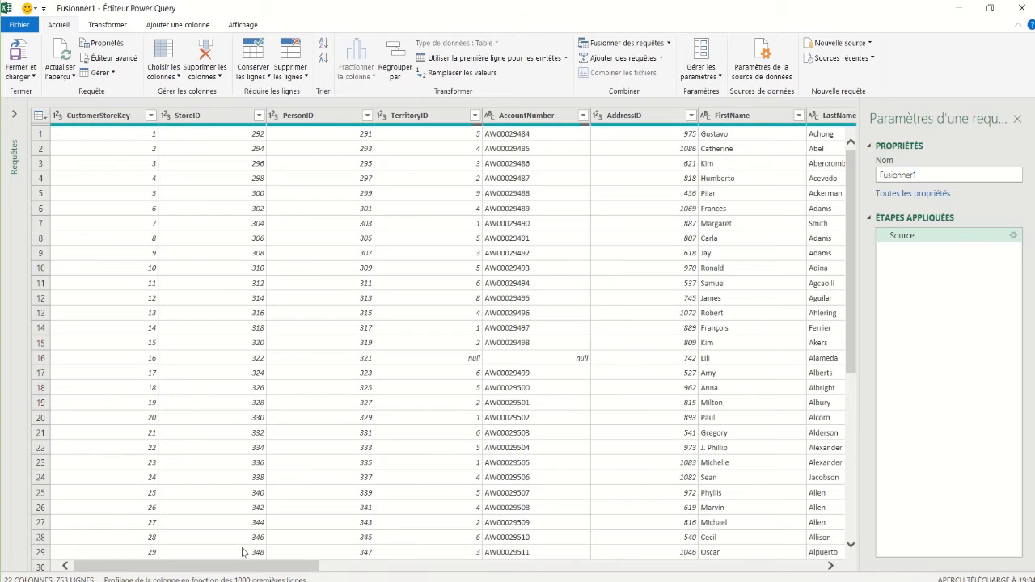
left_click_drag(242, 565, 754, 571)
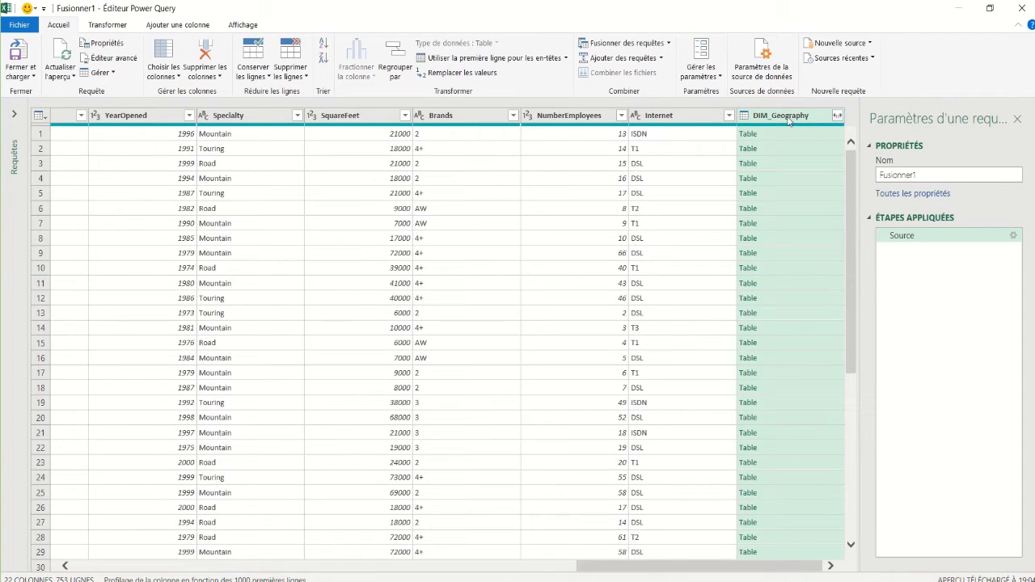
Expand the merged DIM_Geography column with only the City, CountryRegionName, StateProvinceName and Group fields, using the original column name as prefix.
left_click(838, 116)
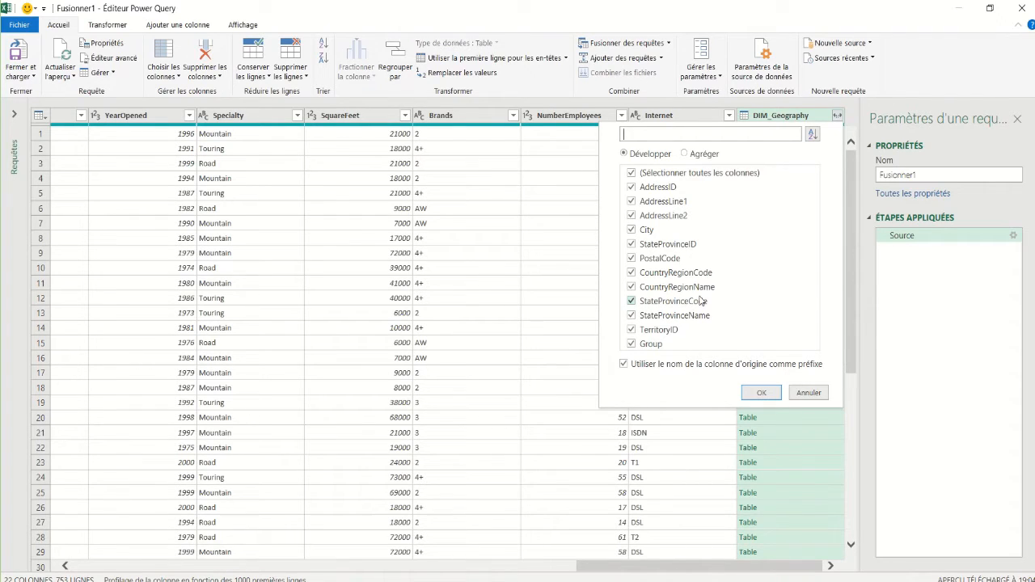
left_click(632, 173)
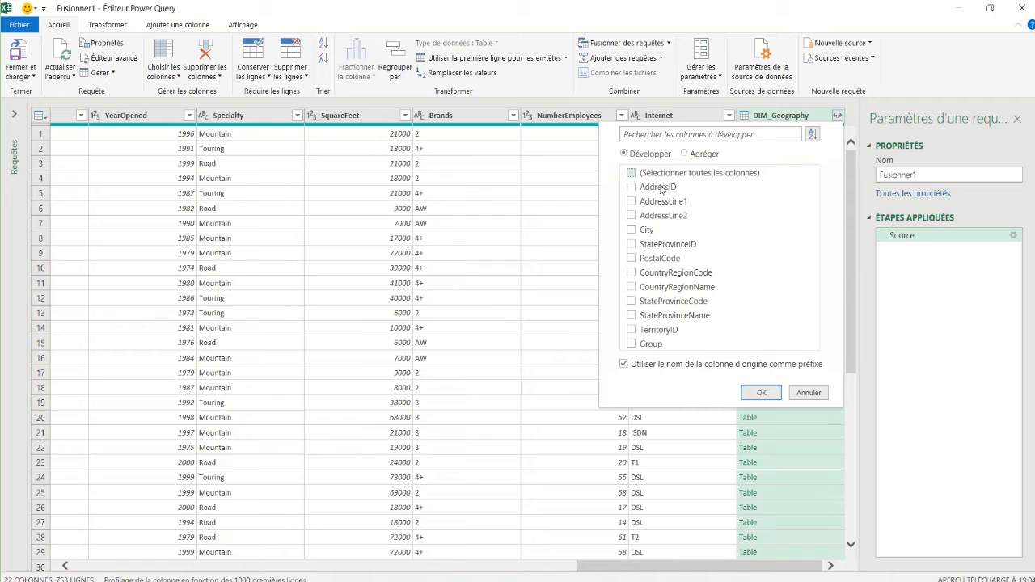
left_click(632, 232)
left_click(632, 315)
left_click(631, 344)
left_click(761, 393)
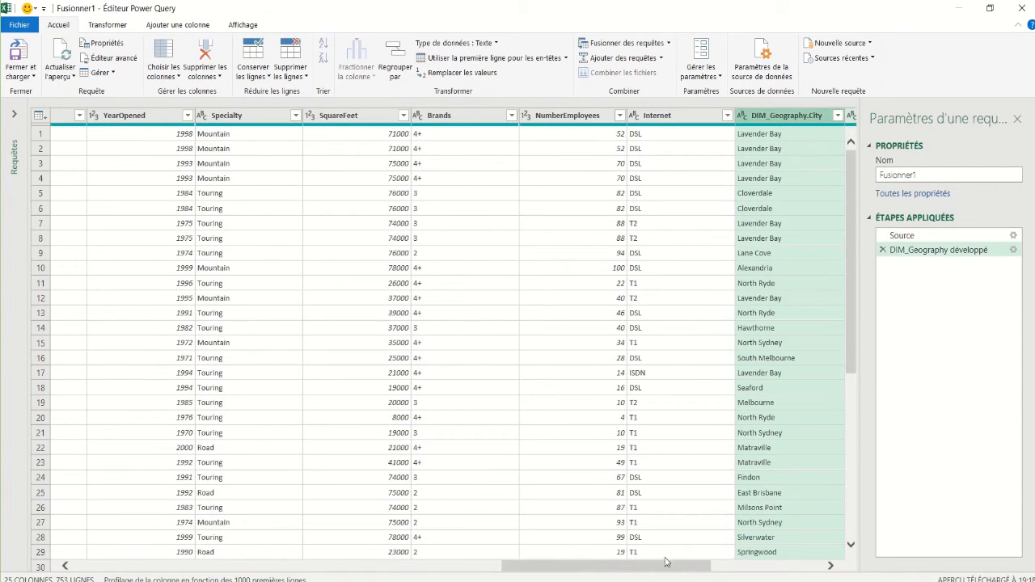
Review the expanded geography columns and load the merged query into the workbook.
left_click_drag(668, 571, 773, 573)
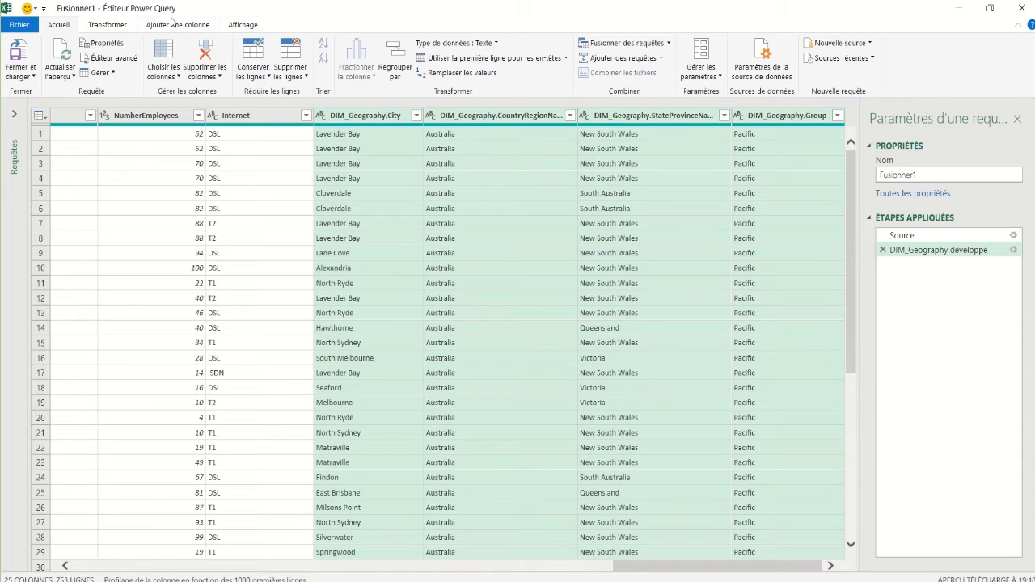
left_click_drag(710, 575, 709, 574)
left_click_drag(714, 569, 130, 565)
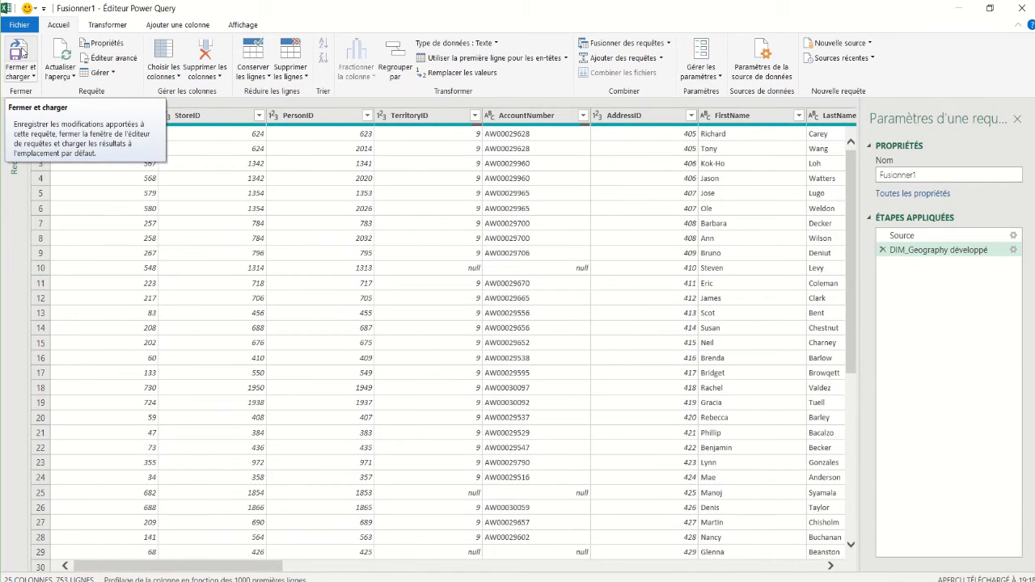
left_click(17, 54)
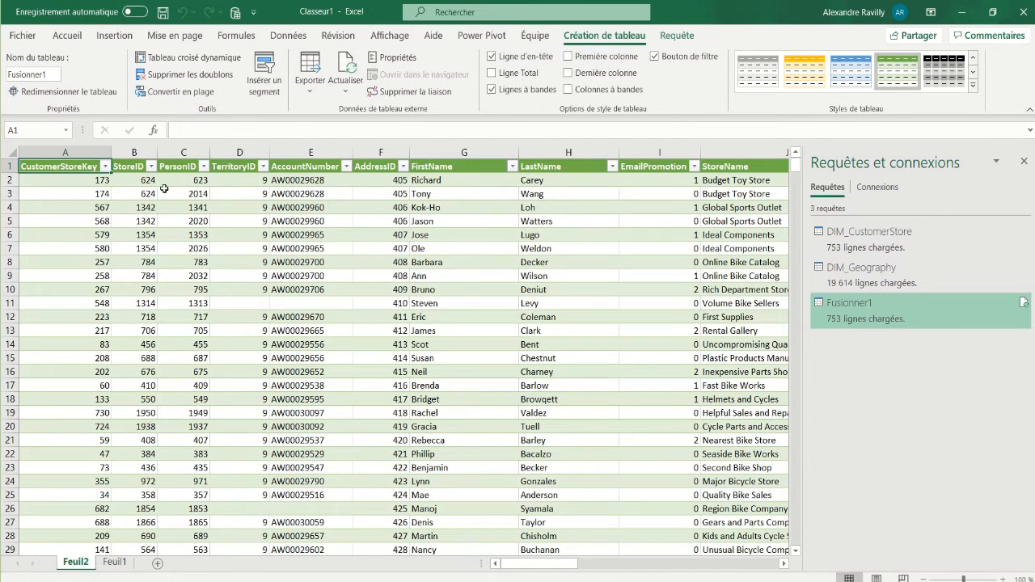
Rename the merged query Fusionner1 as Cartographie1.
mouse_move(544, 567)
left_mouse_down()
mouse_move(756, 579)
mouse_move(556, 570)
left_mouse_up()
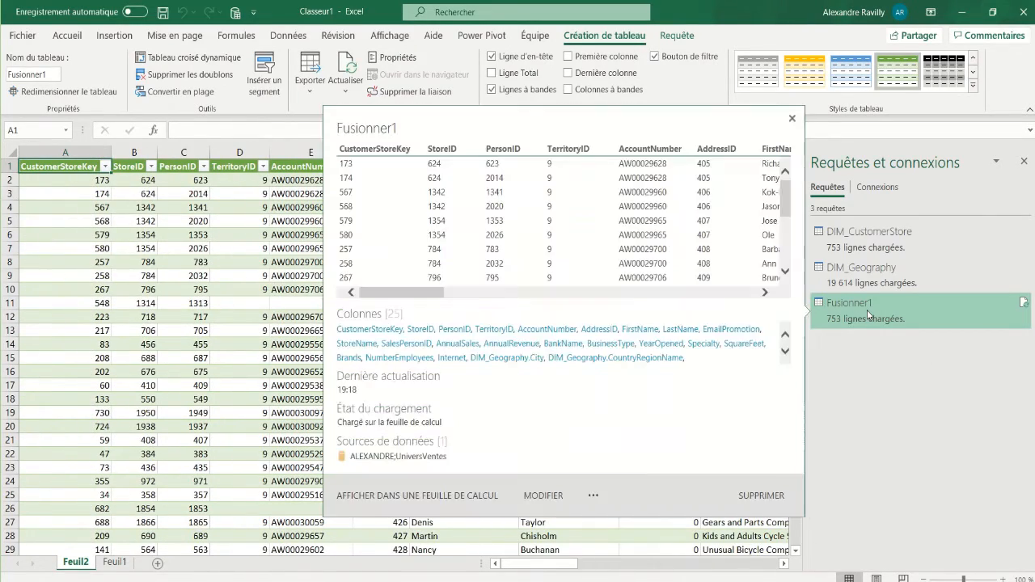
right_click(867, 314)
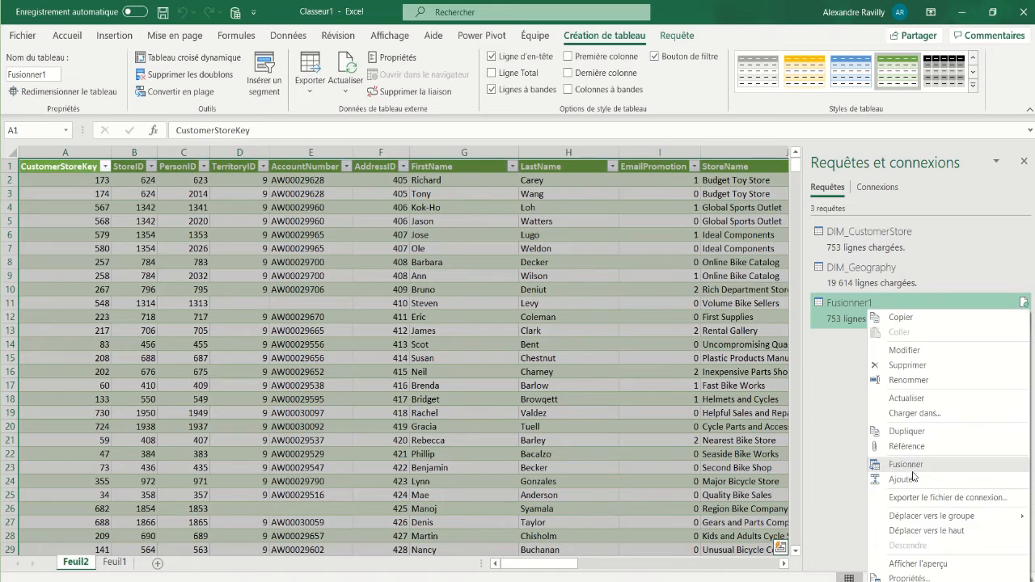
left_click(926, 379)
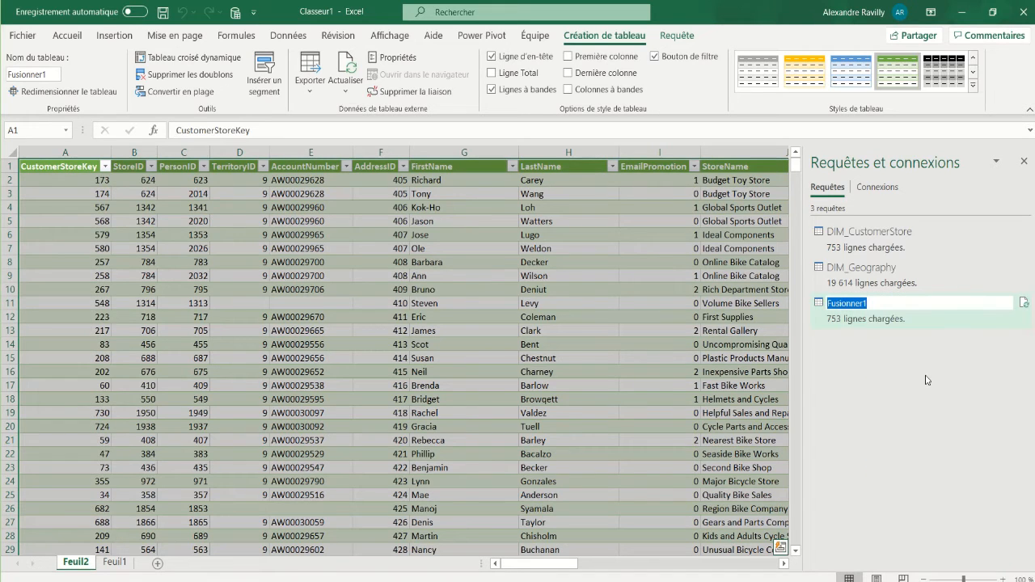
type("Cartographie1")
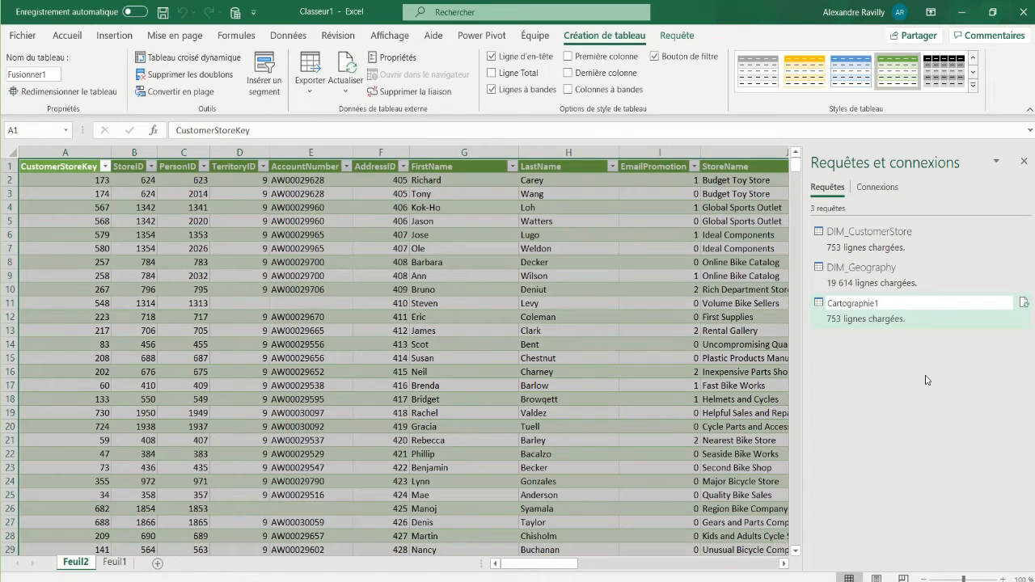
key("Return")
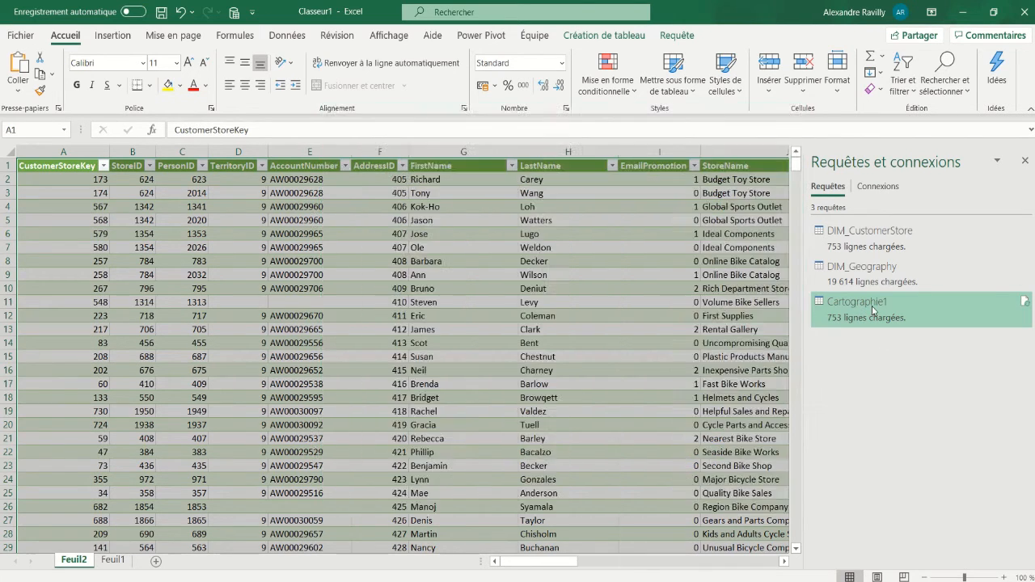
Open the Cartographie1 query for editing and start a custom column named "Chiffre d'affaires / m2".
double_click(873, 311)
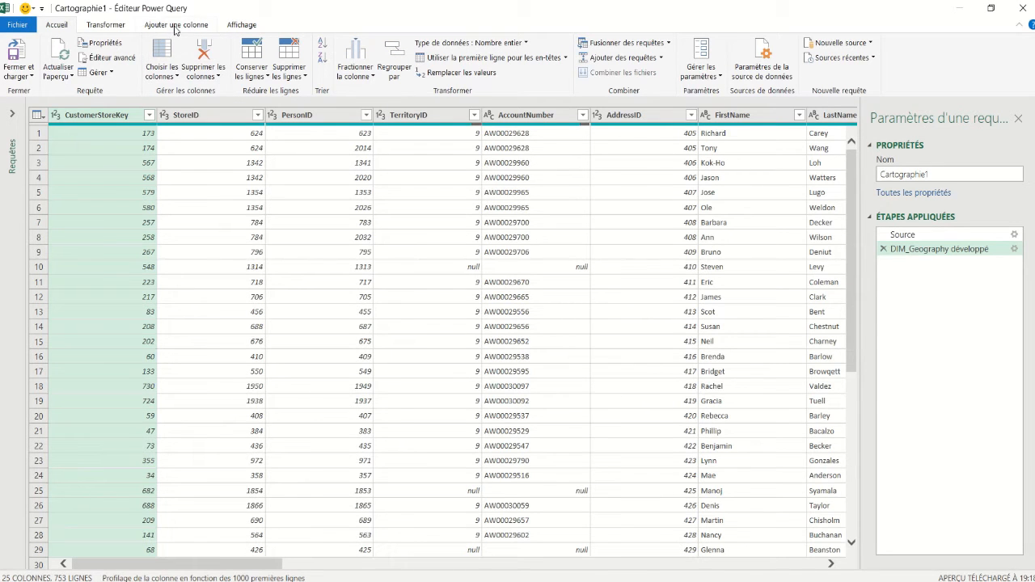
left_click(176, 25)
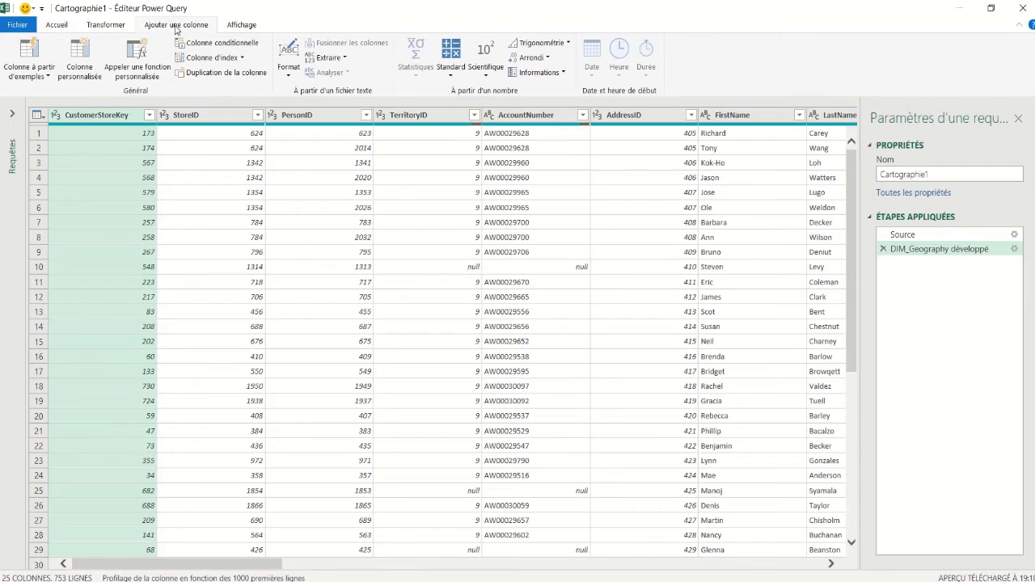
left_click(84, 76)
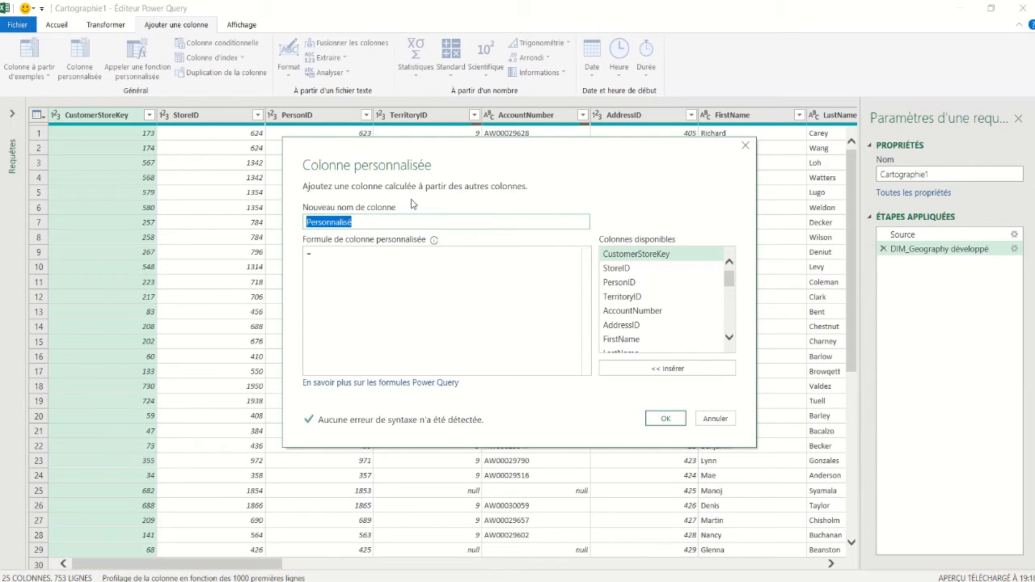
type("Chiffre d")
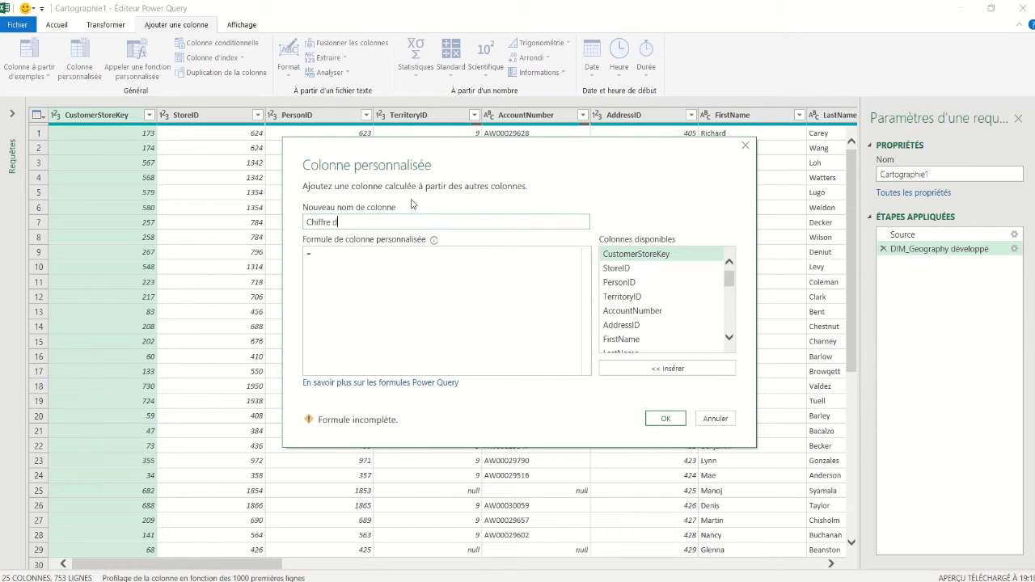
type("'affaires / m2")
Define the custom column's formula as [AnnualSales]/[SquareFeet].
left_click(337, 264)
left_click(729, 338)
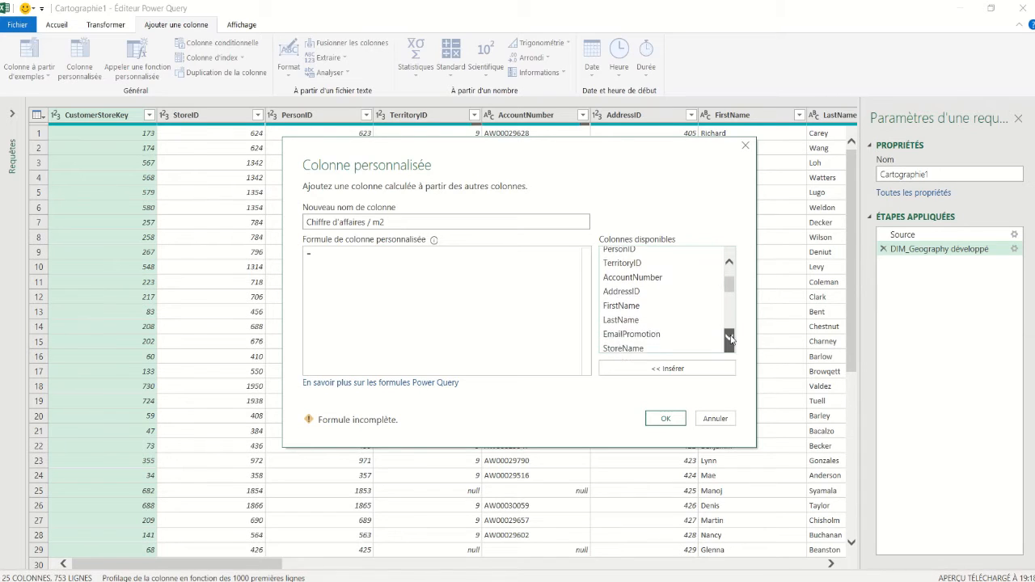
left_click(729, 338)
left_click(729, 338)
left_click(729, 338)
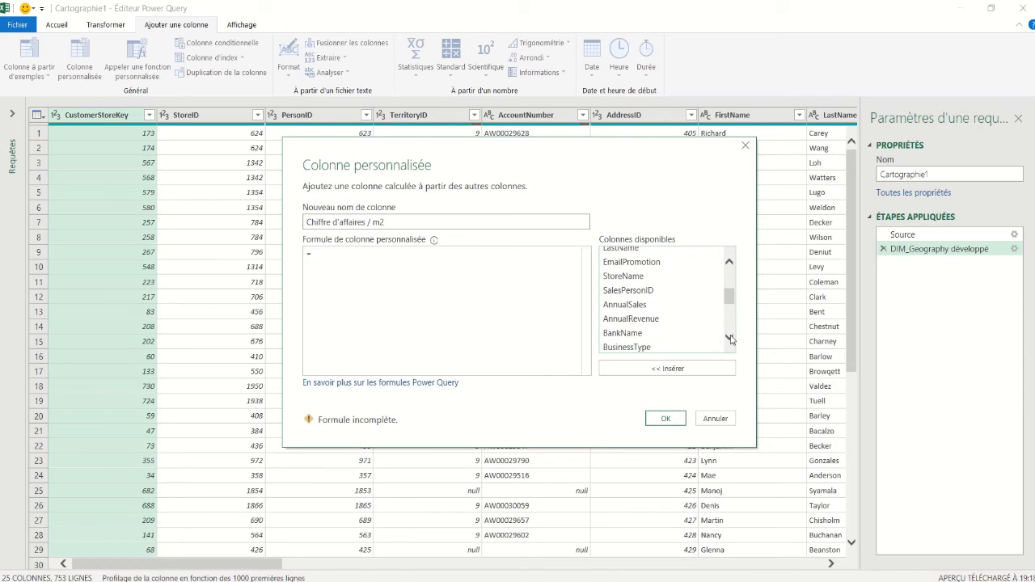
double_click(642, 305)
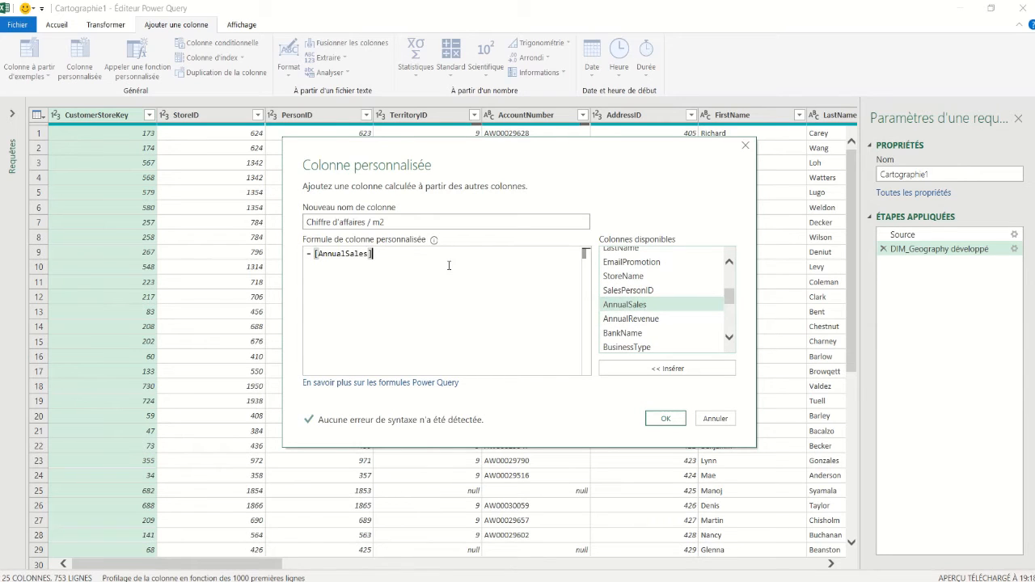
type("/")
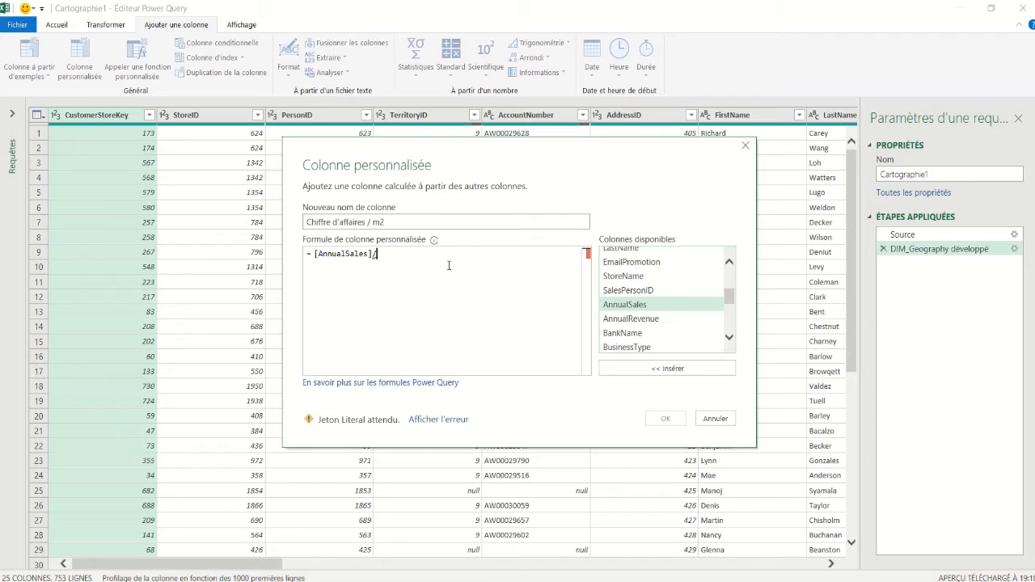
left_click(729, 338)
left_click(729, 338)
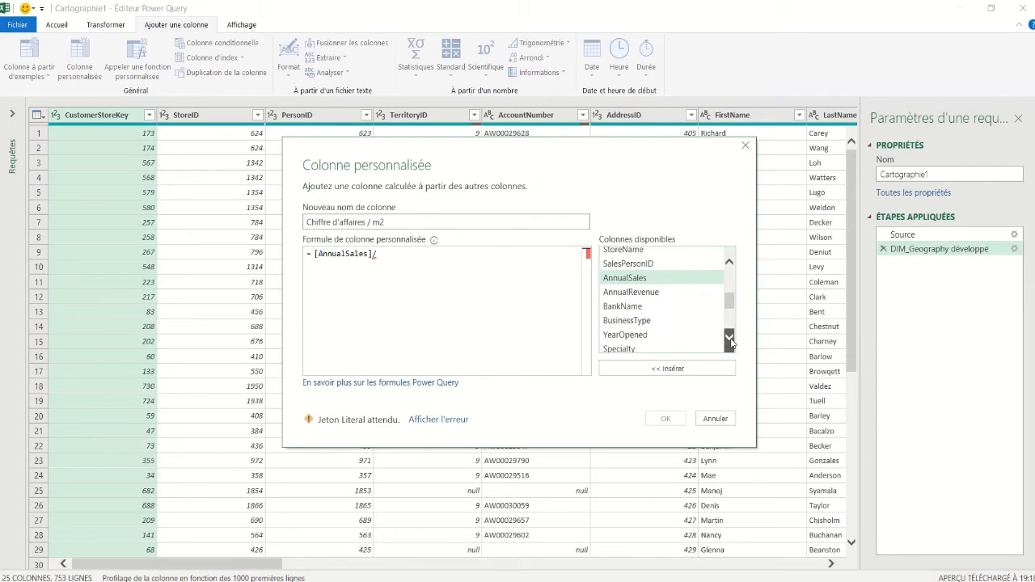
left_click(729, 337)
left_click(729, 338)
left_click(729, 338)
double_click(651, 311)
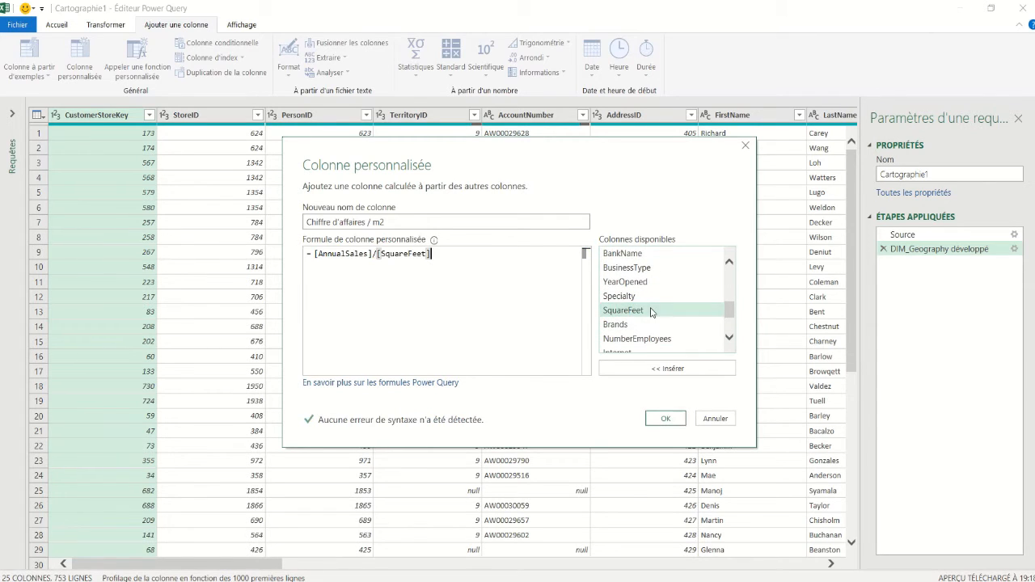
Copy the new column's name and create the custom column.
left_click(399, 221)
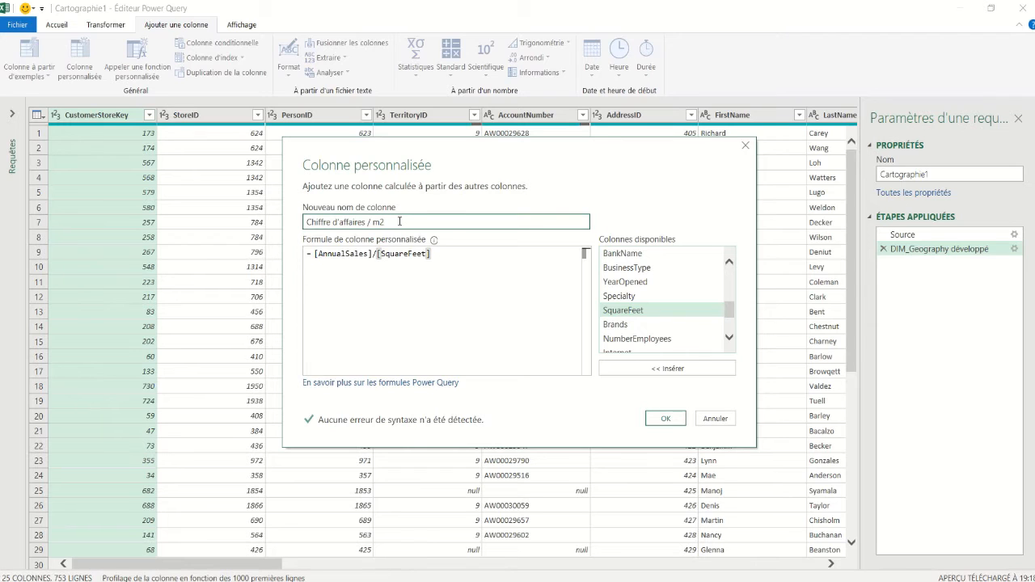
left_click_drag(399, 222, 286, 222)
key("ctrl+c")
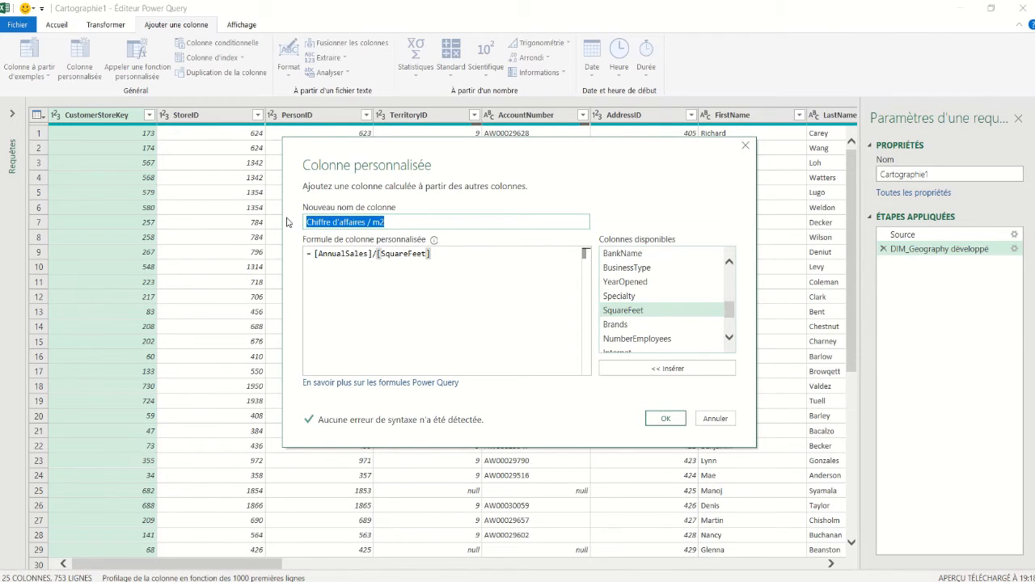
left_click(456, 261)
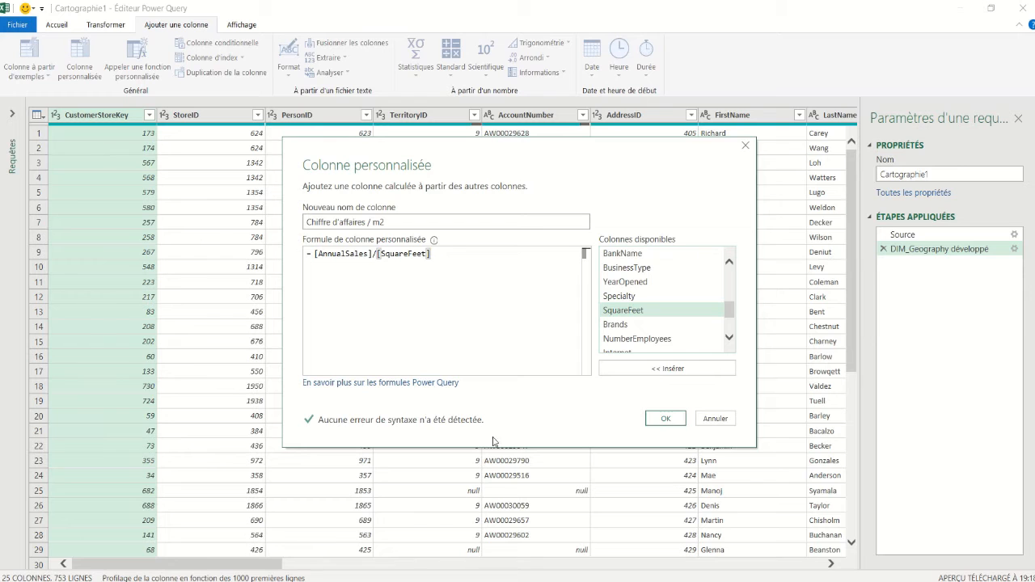
left_click(666, 419)
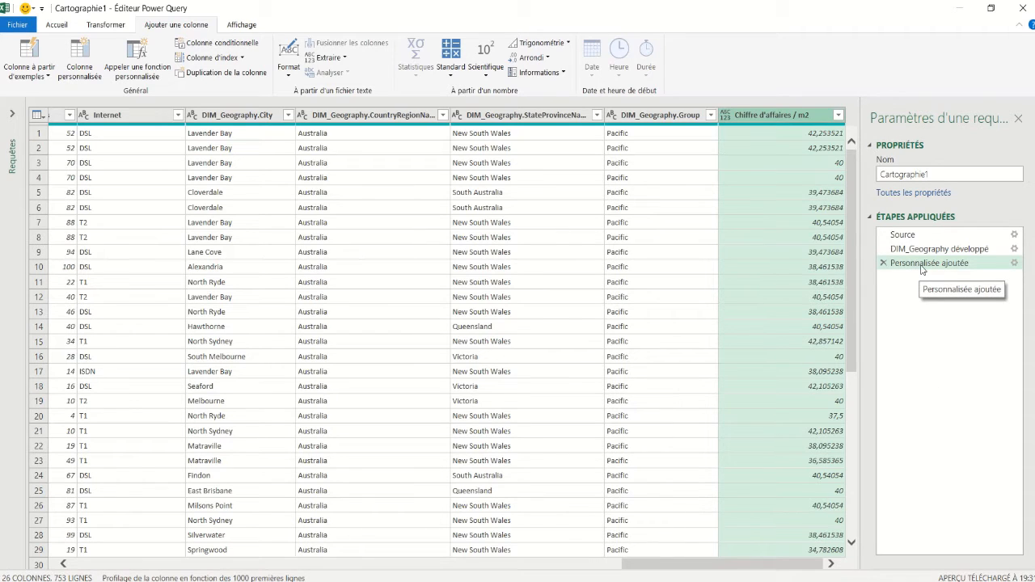
Rename the applied step Personnalisée ajoutée as "Chiffre d'affaires / m2".
right_click(922, 269)
left_click(935, 292)
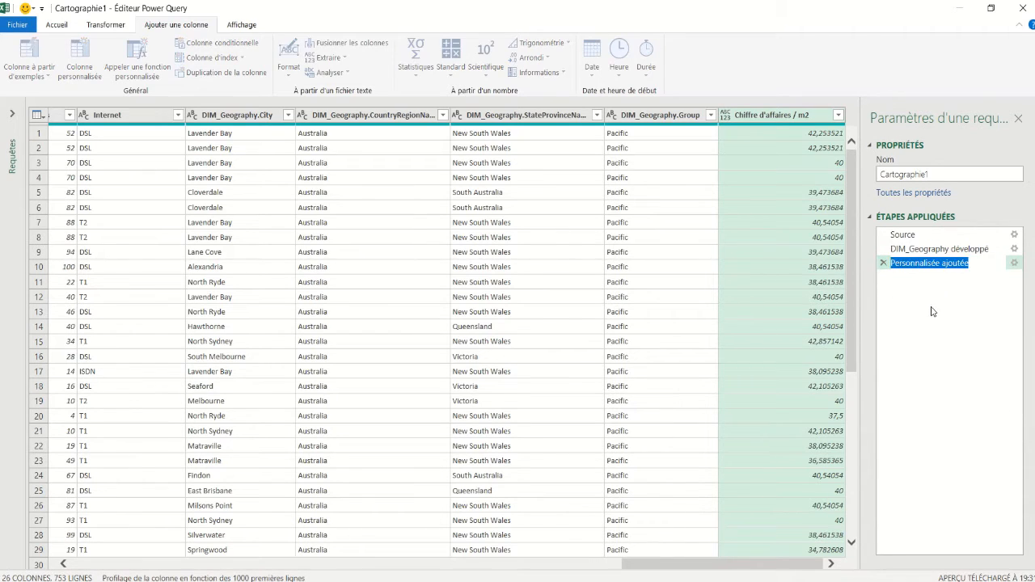
key("ctrl+v")
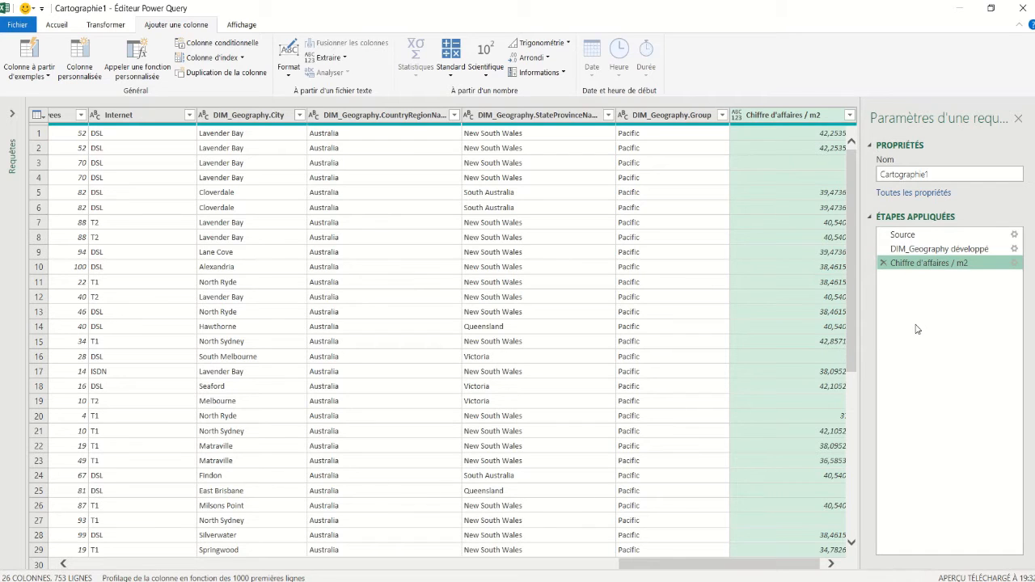
Start another custom column named "Chiffre d'affaire par employé".
left_click(80, 69)
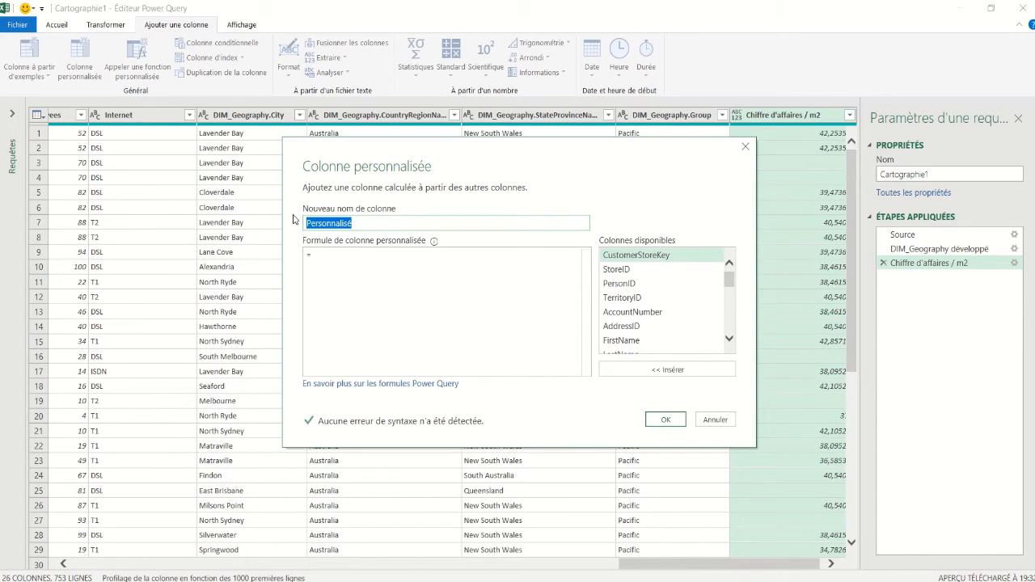
type("Chiffre d'affair")
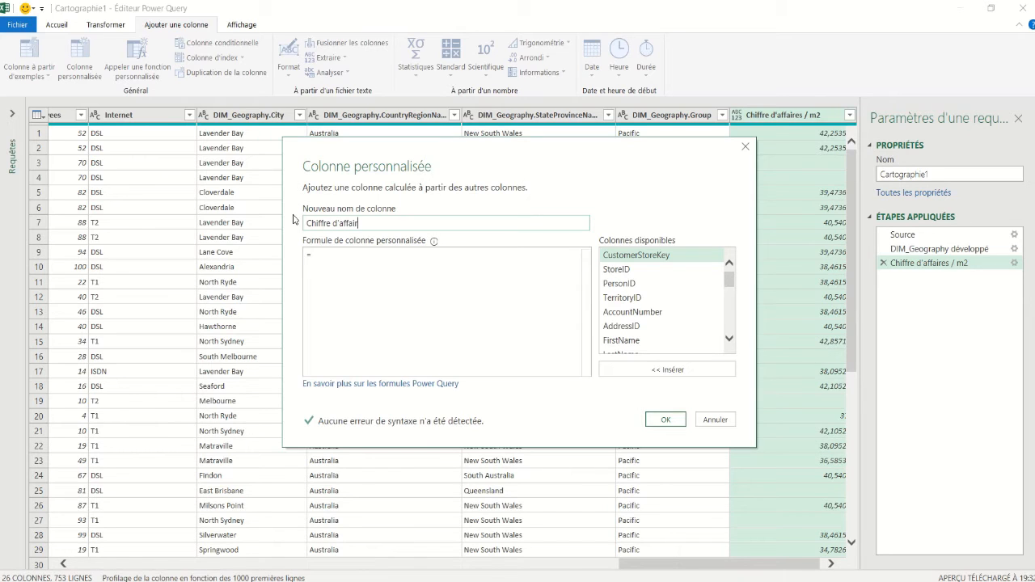
type("e par employé")
Define the second custom column's formula as [AnnualSales]/[NumberEmployees].
left_click(331, 254)
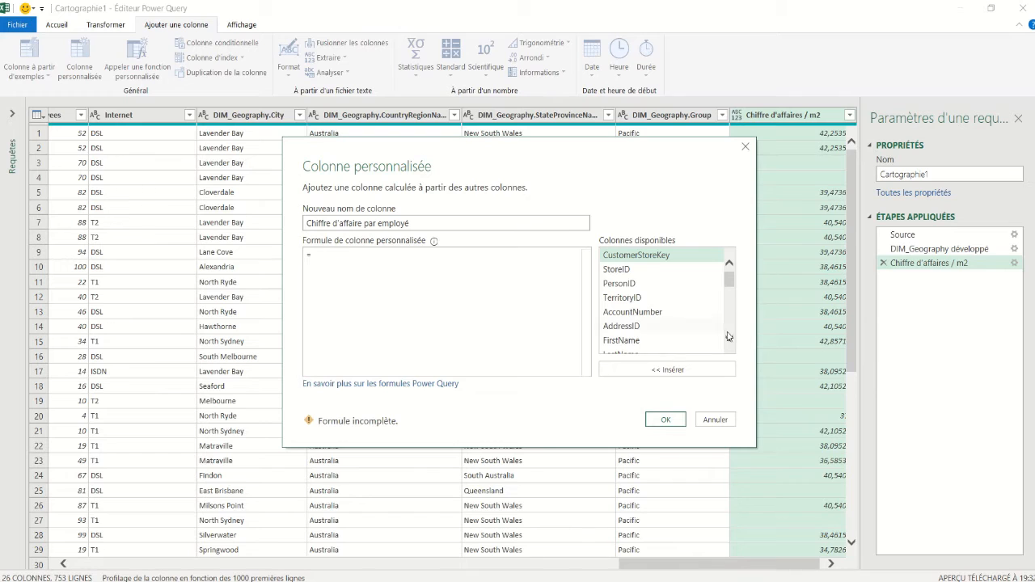
left_click_drag(727, 282, 730, 295)
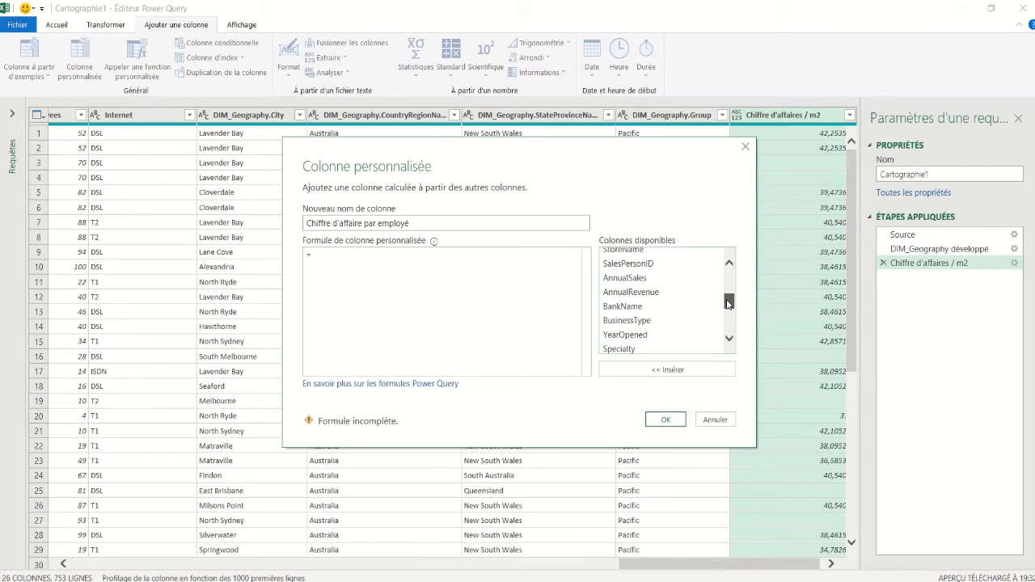
left_click(658, 279)
double_click(657, 279)
type("/")
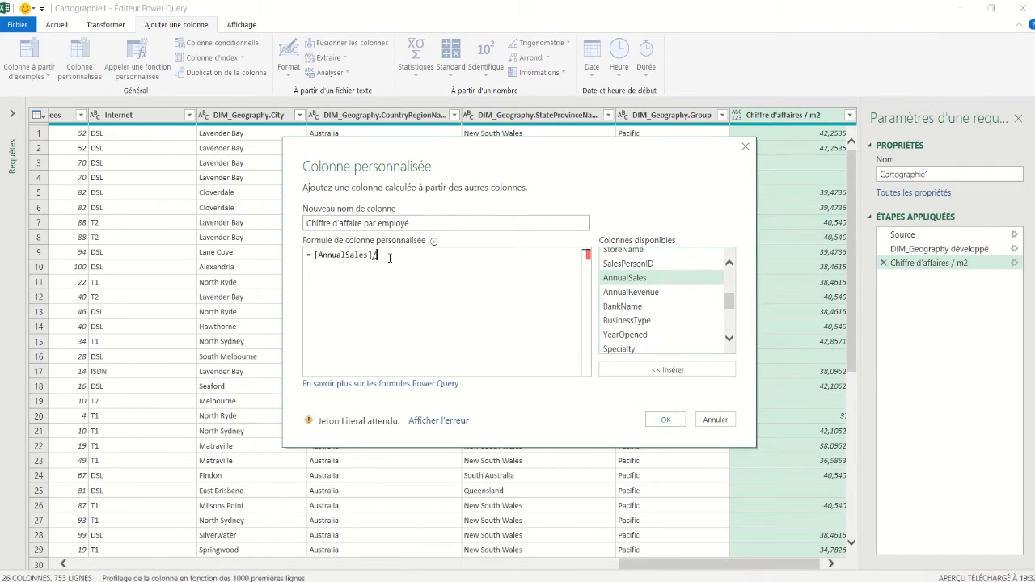
left_click_drag(730, 306, 730, 324)
left_click(637, 317)
double_click(637, 317)
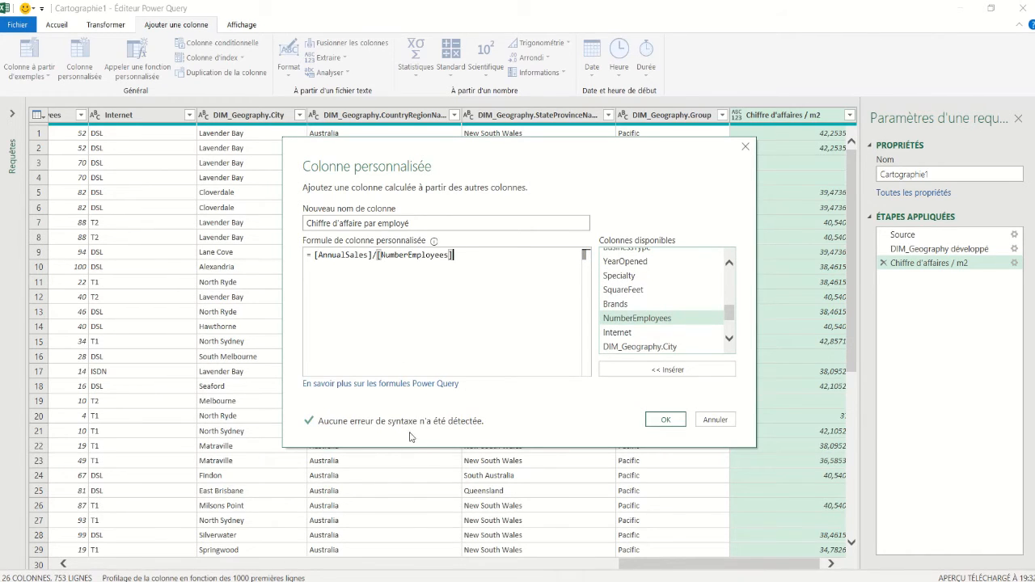
Correct the new column's name to "Chiffre d'affaires par employé" and copy it.
left_click_drag(455, 222, 275, 208)
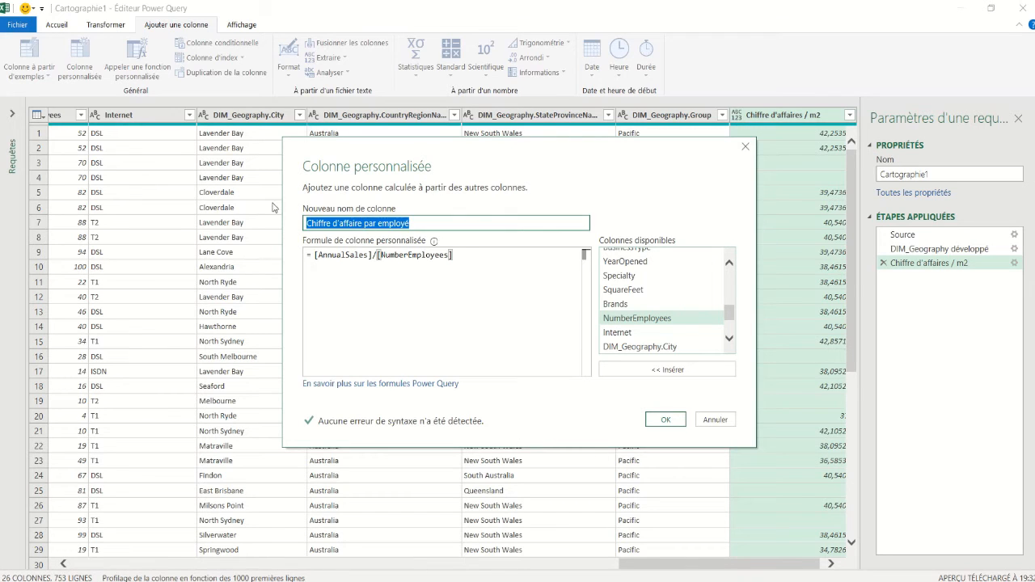
left_click(363, 223)
type("s")
left_click_drag(426, 227, 287, 224)
key("ctrl+c")
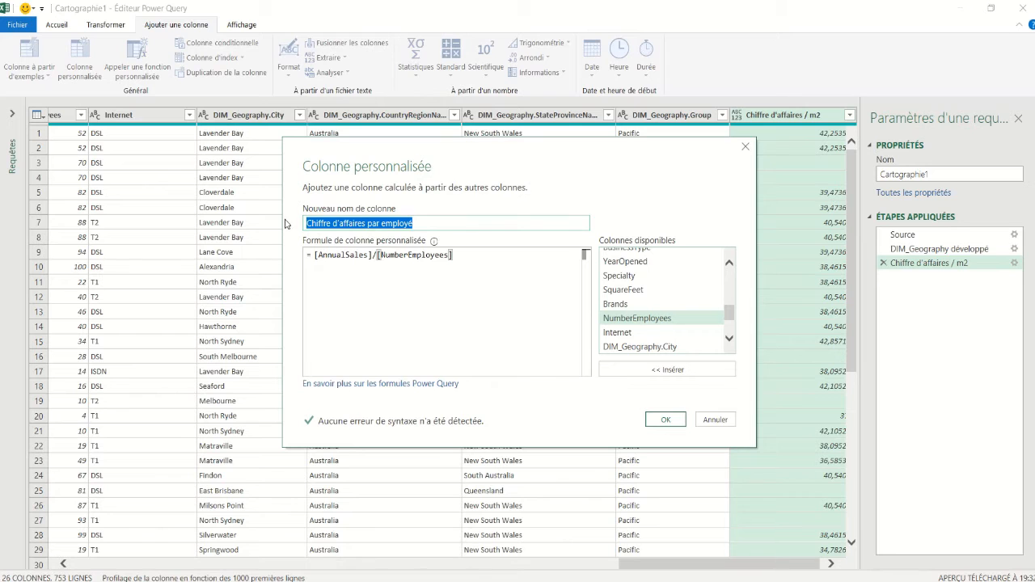
Add the sales-per-employee column and rename the applied step Personnalisée ajoutée as "Chiffre d'affaires par employé".
left_click(665, 420)
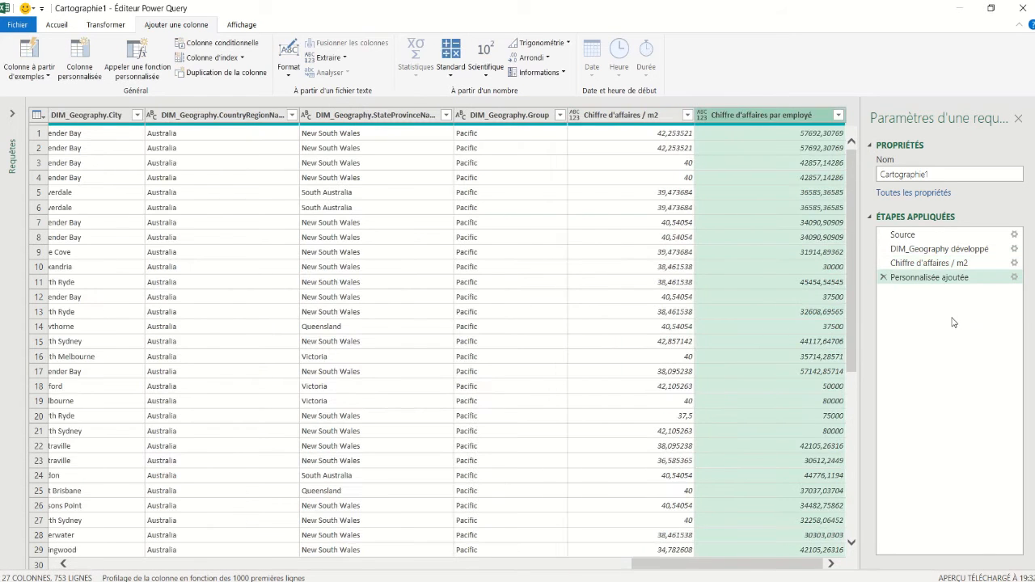
right_click(930, 280)
left_click(936, 302)
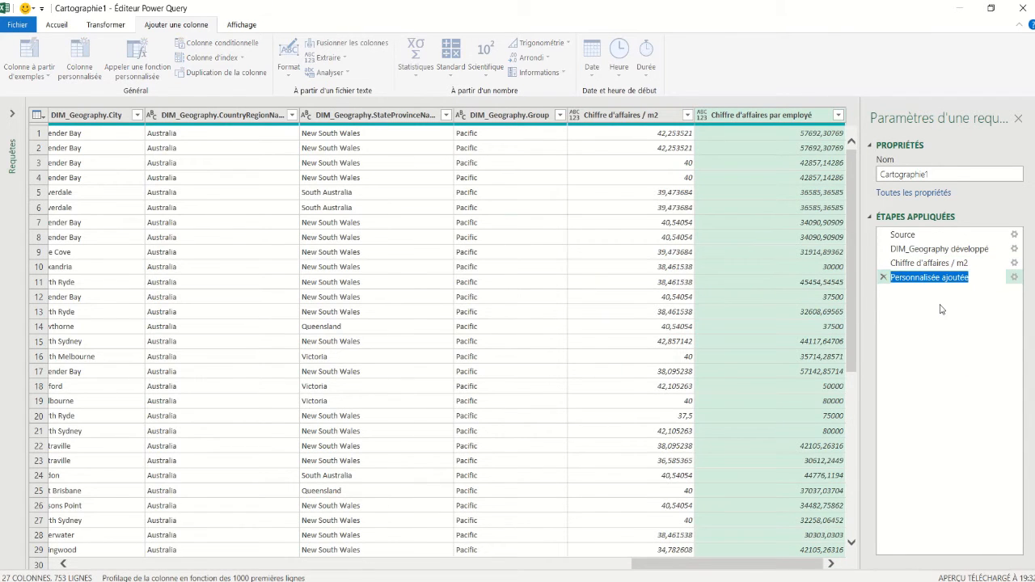
key("ctrl+v")
key("Return")
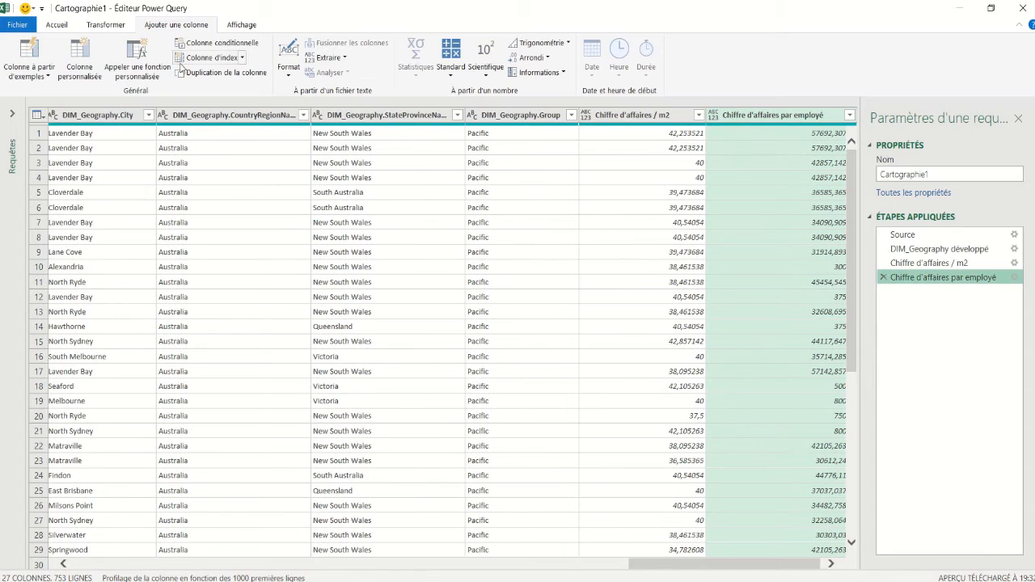
Start a third custom column named "Ancienneté des magasins".
left_click(79, 65)
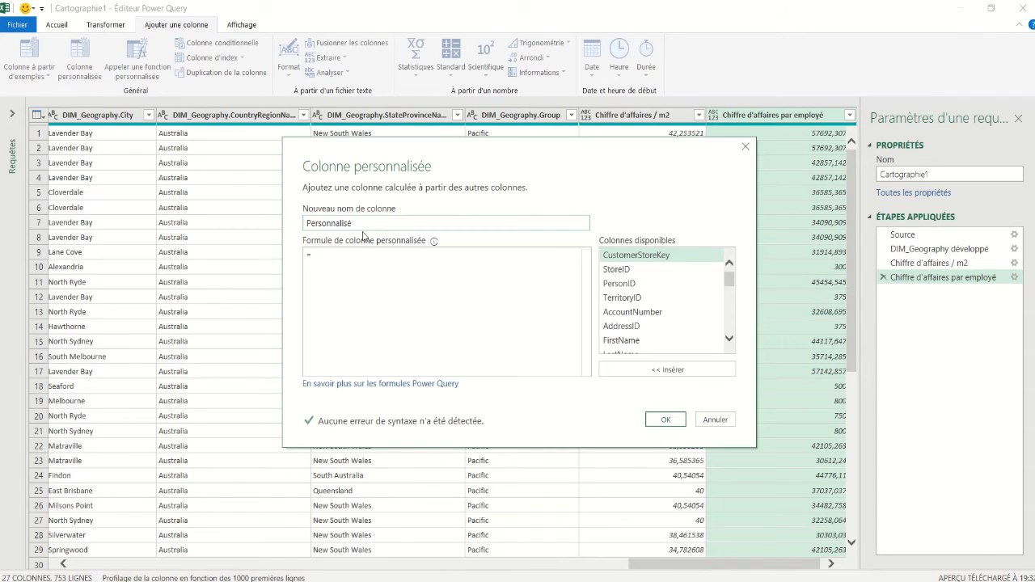
left_click_drag(352, 223, 297, 223)
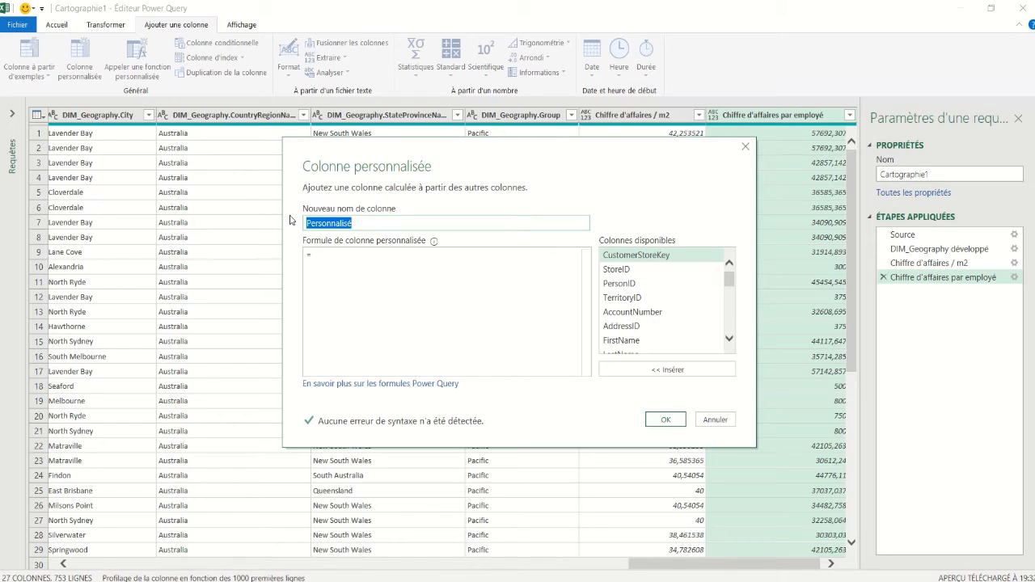
type("Ancienneté d'un")
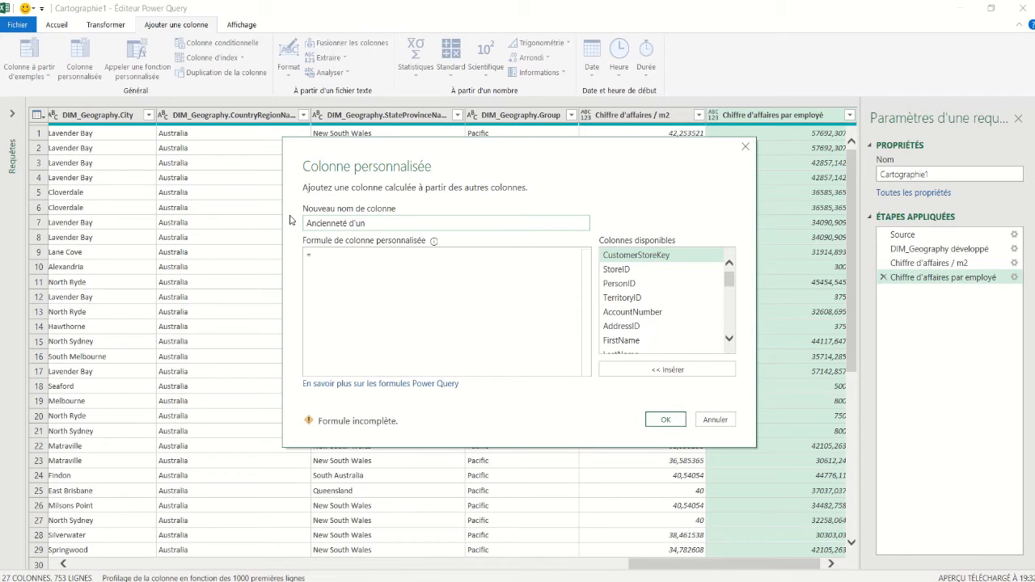
type("es points de ven")
key("BackSpace")
key("BackSpace")
key("BackSpace")
key("BackSpace")
key("BackSpace")
key("BackSpace")
key("BackSpace")
key("BackSpace")
key("BackSpace")
key("BackSpace")
key("BackSpace")
key("BackSpace")
key("BackSpace")
type("magasins")
Define the store-age column's formula as 2014-[YearOpened].
left_click(375, 254)
type("2014")
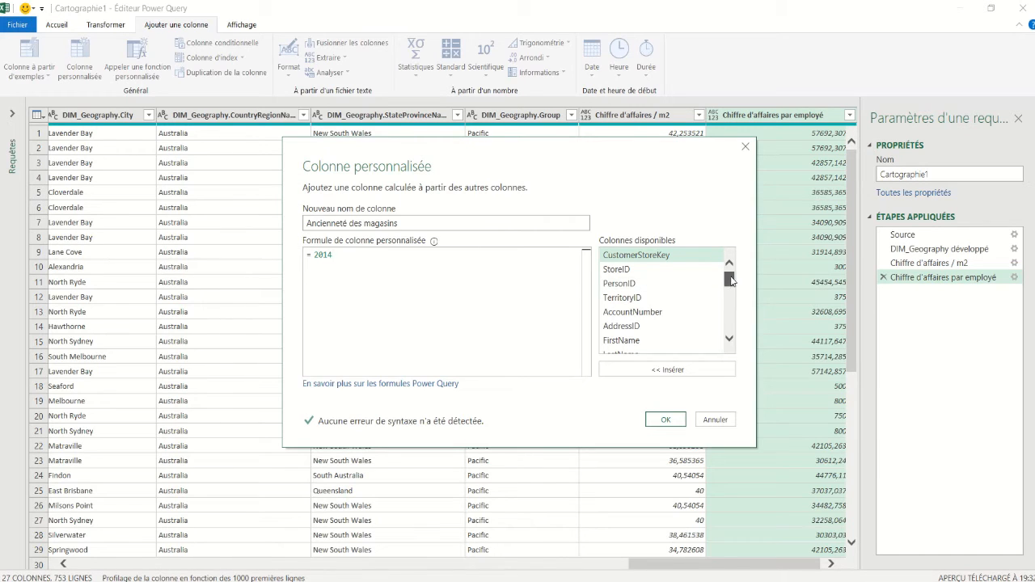
left_click_drag(729, 277, 729, 328)
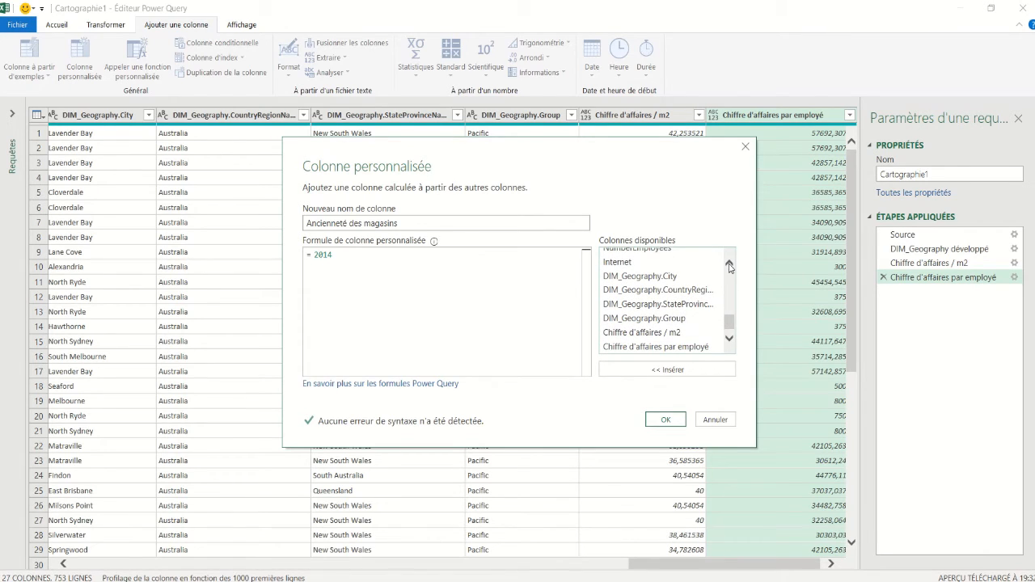
type("-")
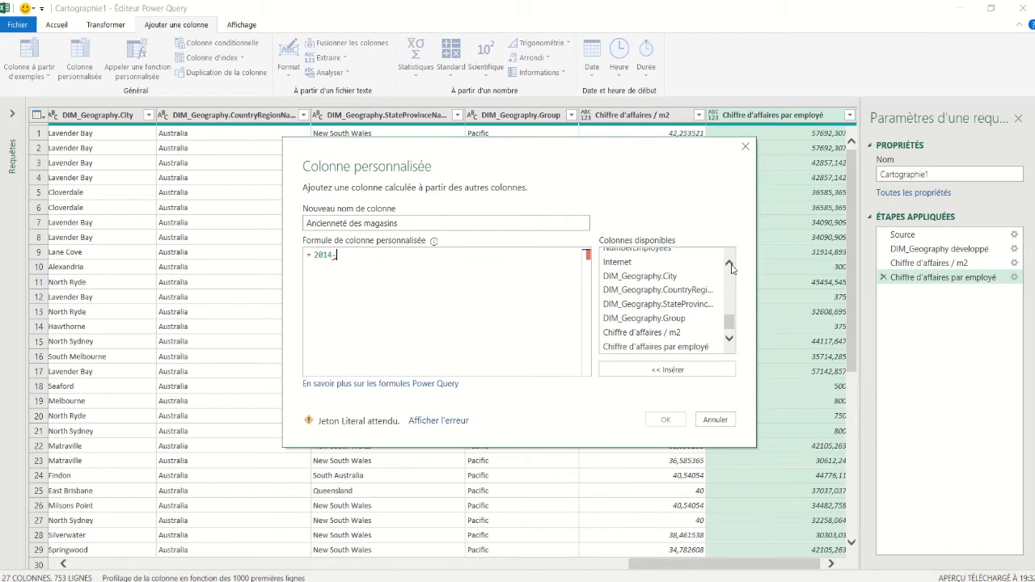
left_click(728, 263)
left_click(729, 262)
left_click(728, 263)
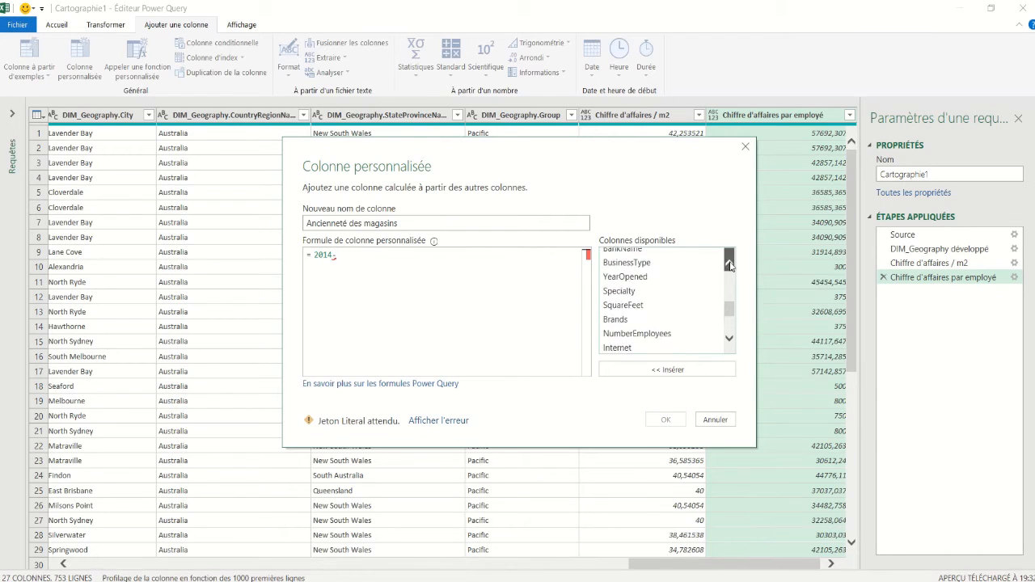
left_click(729, 263)
double_click(637, 297)
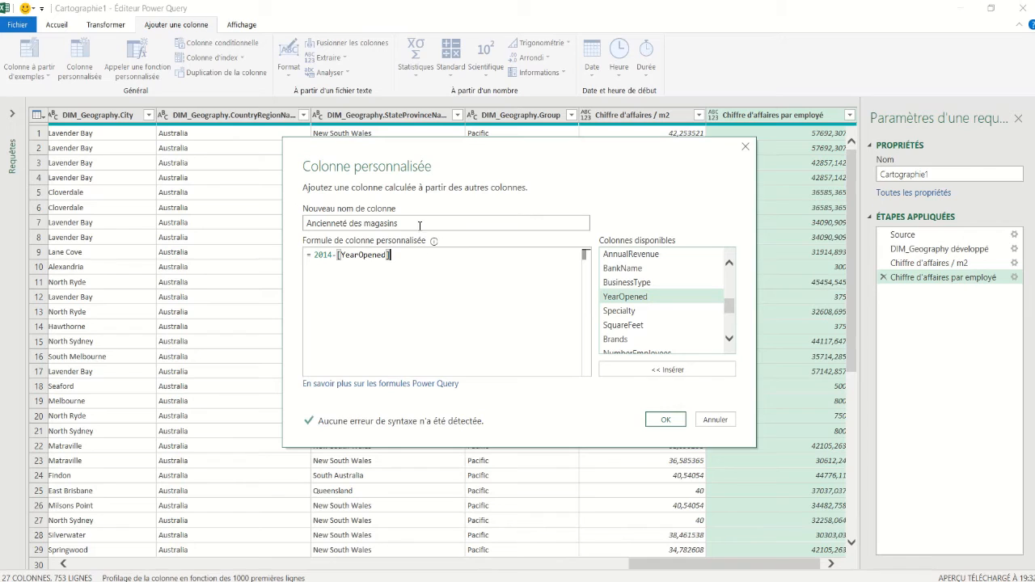
Copy the column name, add the column, and rename its applied step as "Ancienneté des magasins".
left_click_drag(419, 225, 299, 225)
key("ctrl+c")
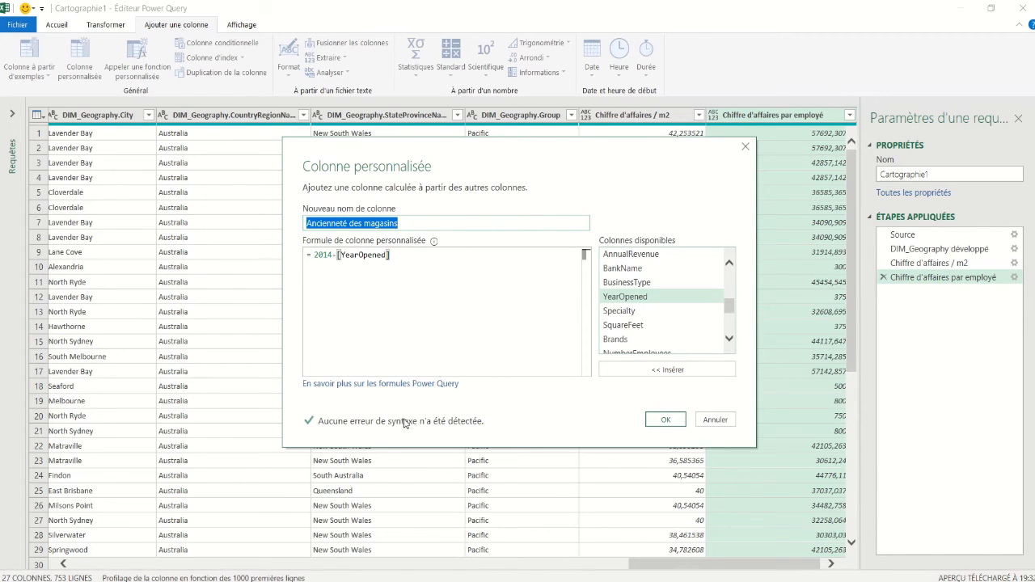
left_click(663, 420)
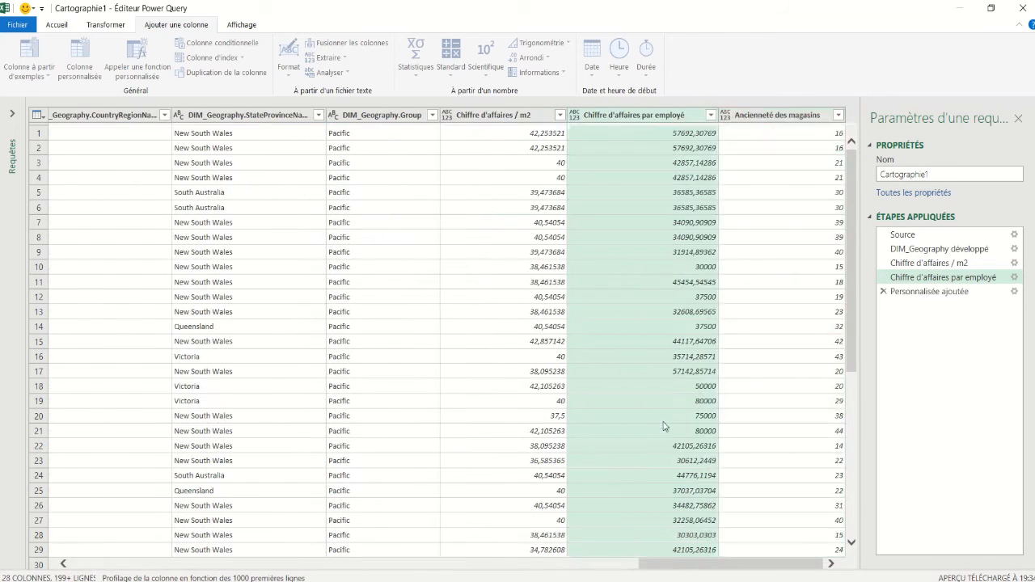
right_click(942, 295)
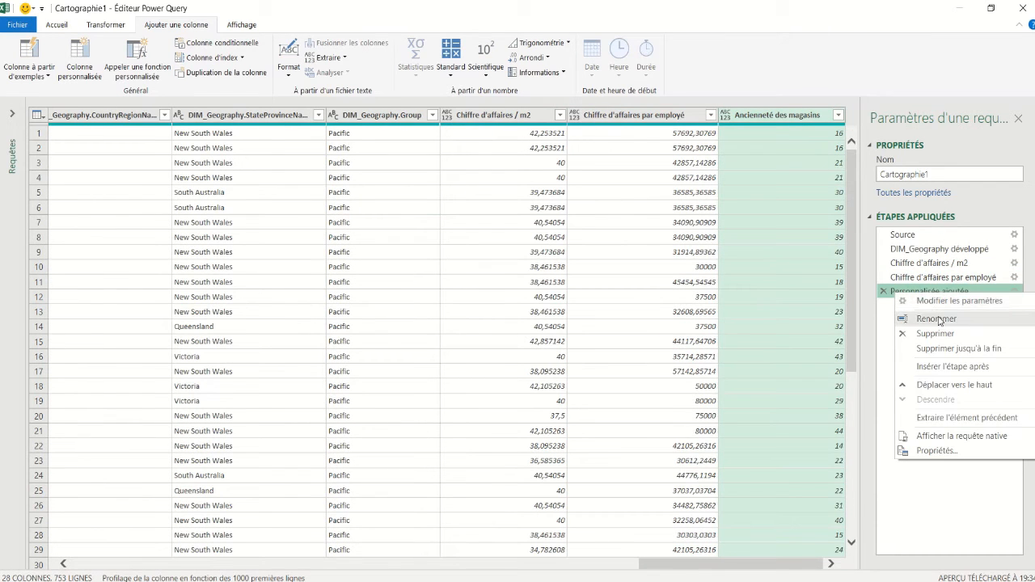
left_click(939, 321)
key("ctrl+v")
key("Return")
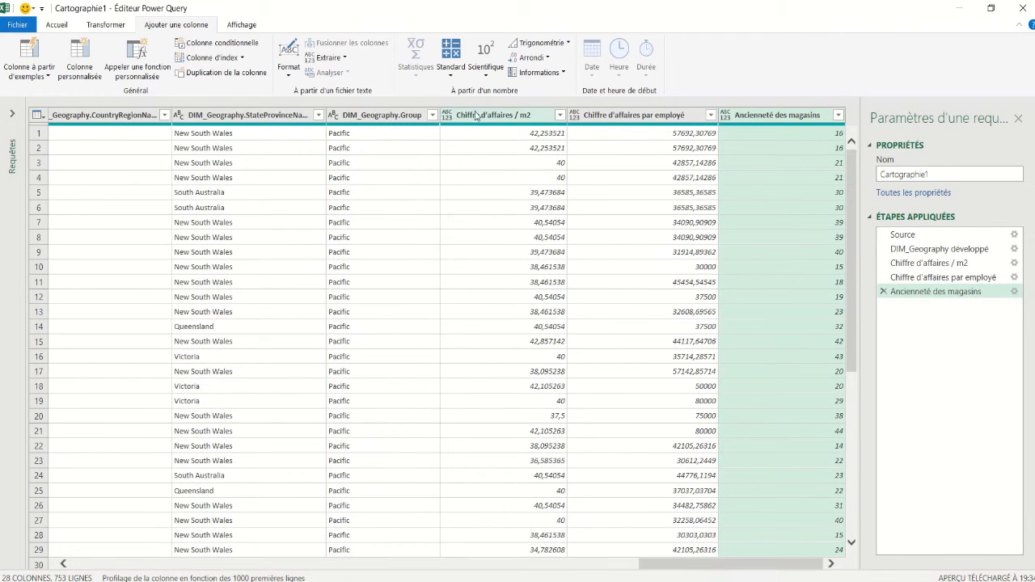
Close the query editor and load the Cartographie1 query into a worksheet.
left_click(56, 25)
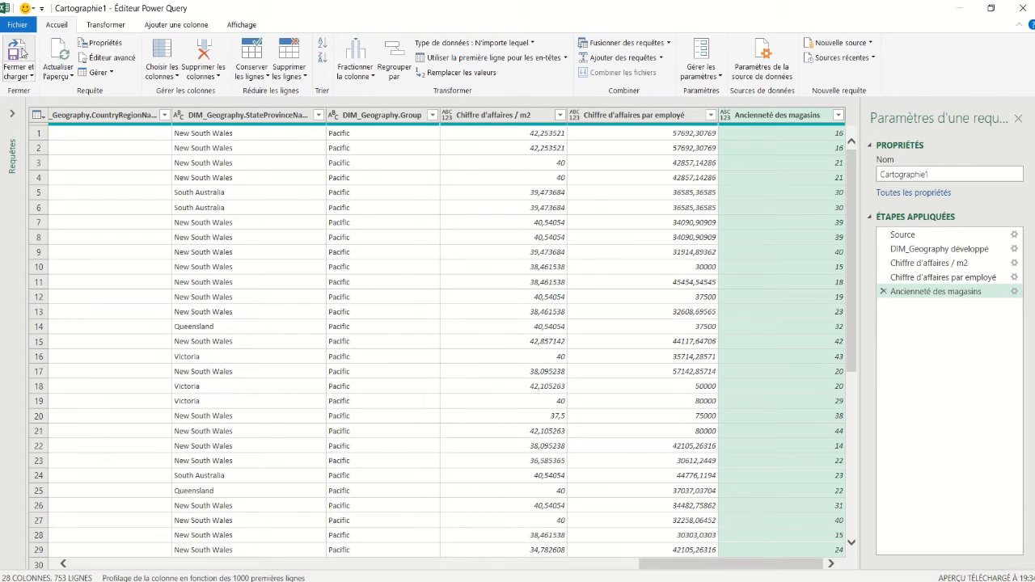
left_click(22, 52)
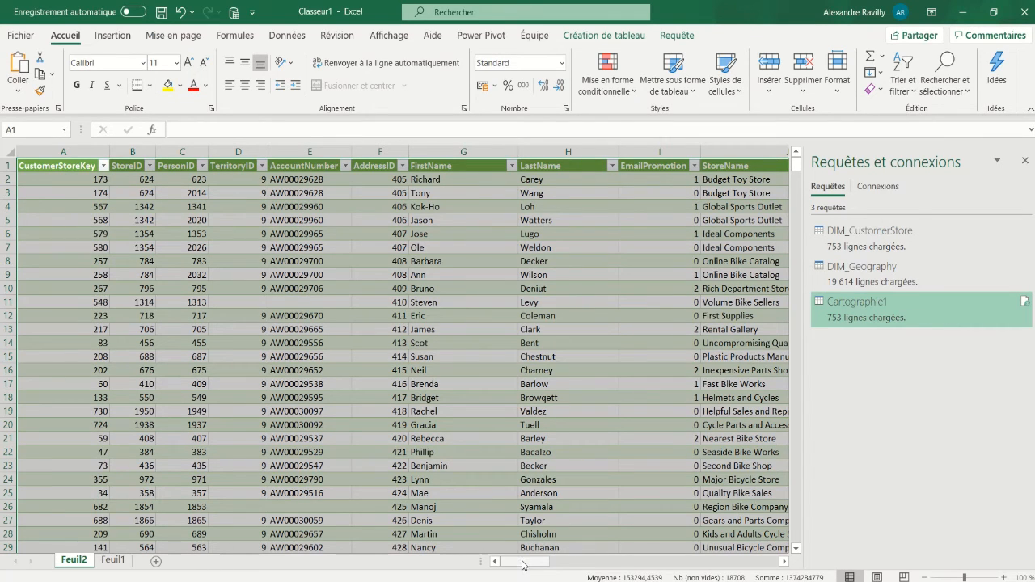
left_click_drag(523, 564, 760, 573)
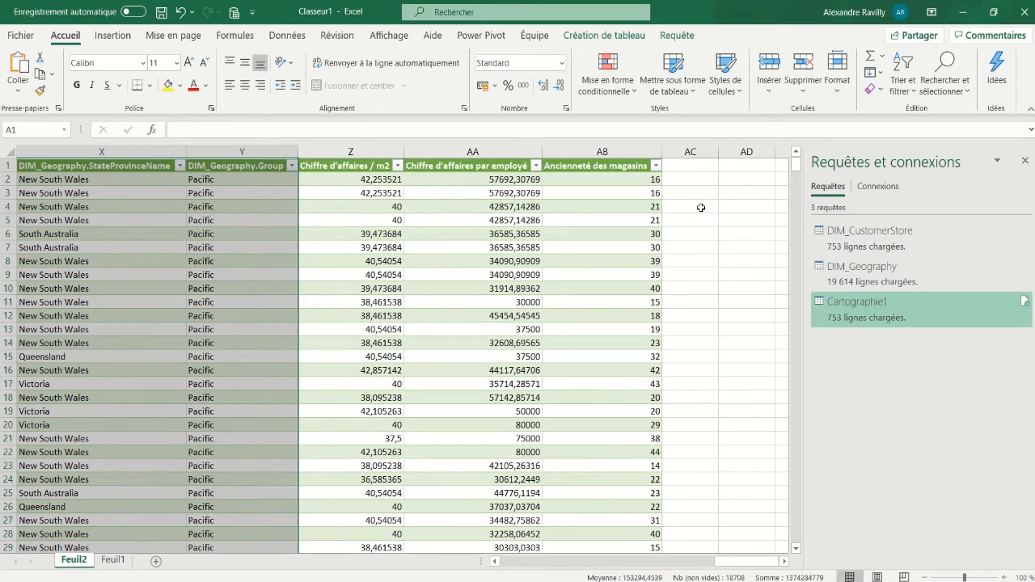
left_click(745, 207)
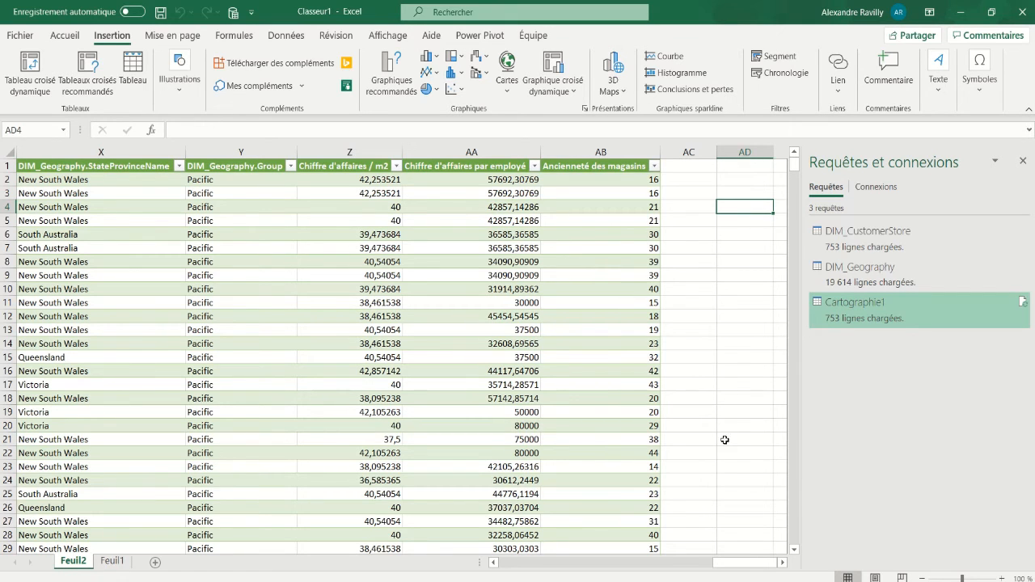
Select the whole loaded Cartographie1 table and open 3D Maps with a new tour.
left_click_drag(745, 563, 512, 564)
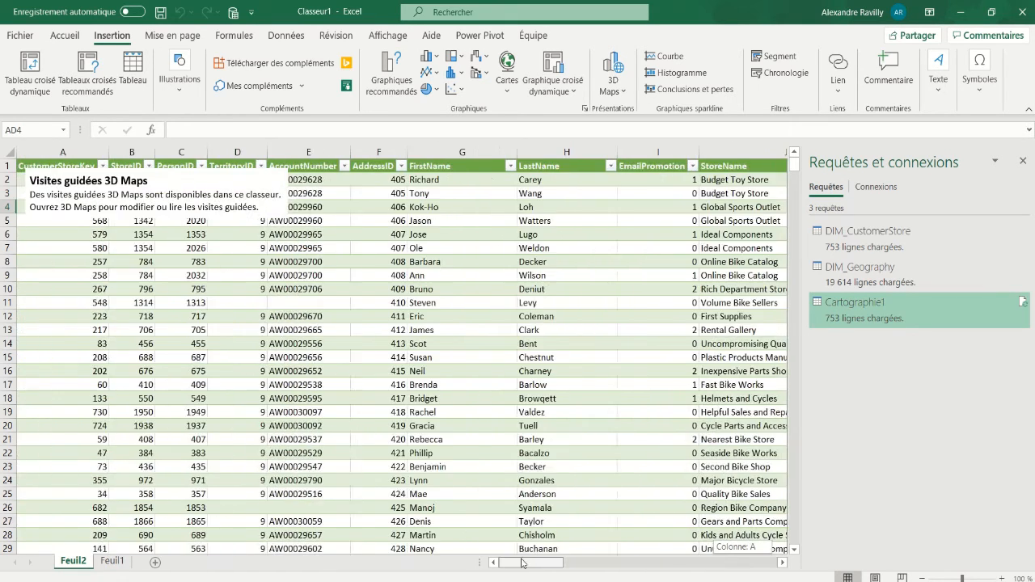
left_click(79, 235)
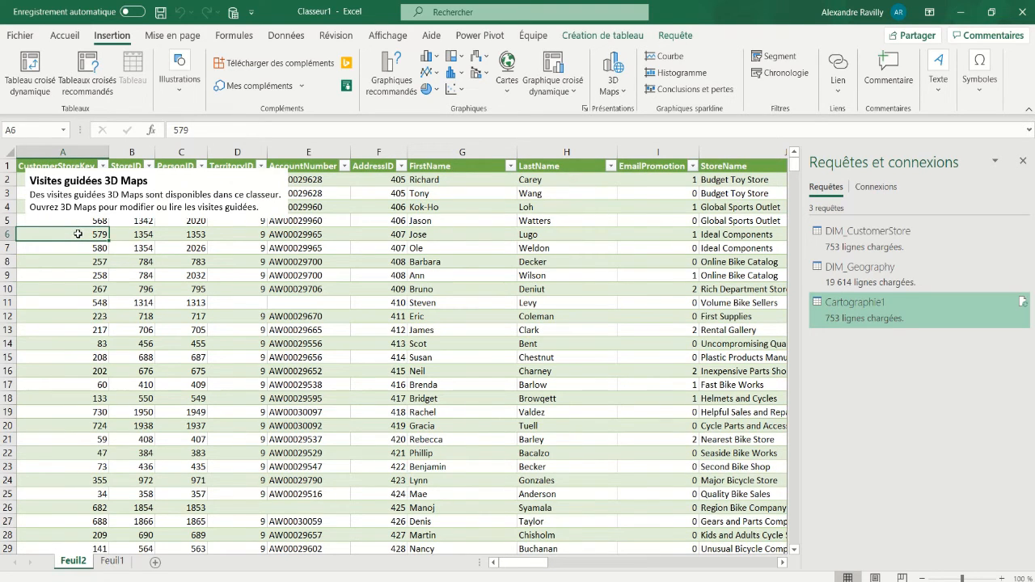
key("ctrl+a")
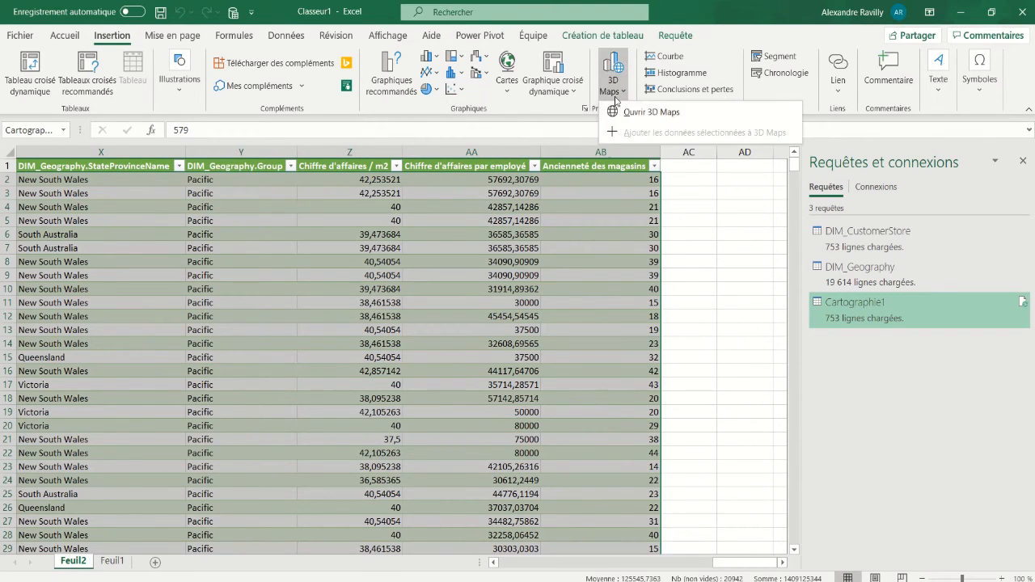
left_click(619, 97)
left_click(441, 435)
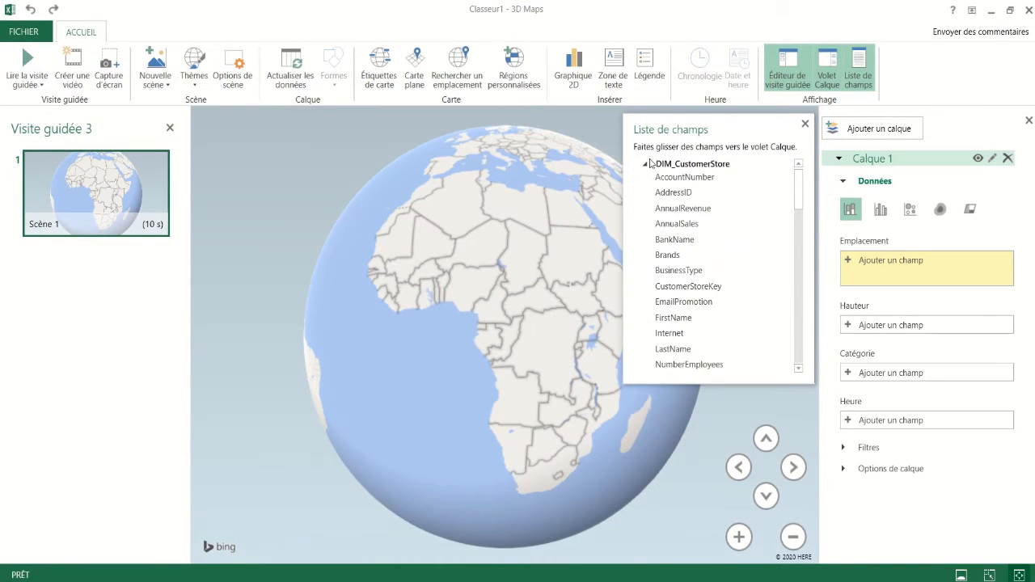
Collapse the DIM_CustomerStore, DIM_Geography and Cartographie1 tables in the list of fields.
left_click(643, 165)
left_click(644, 182)
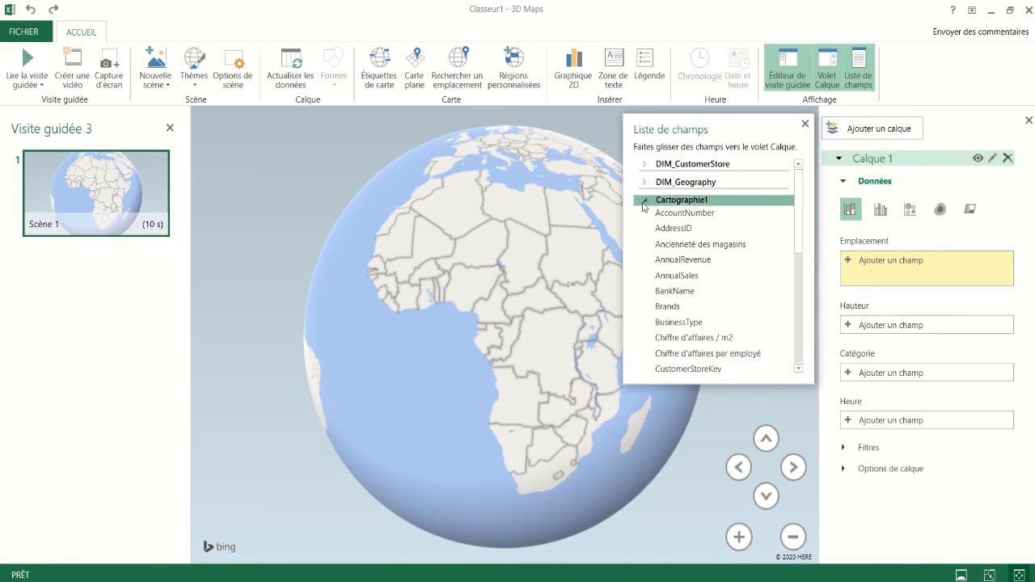
left_click(644, 200)
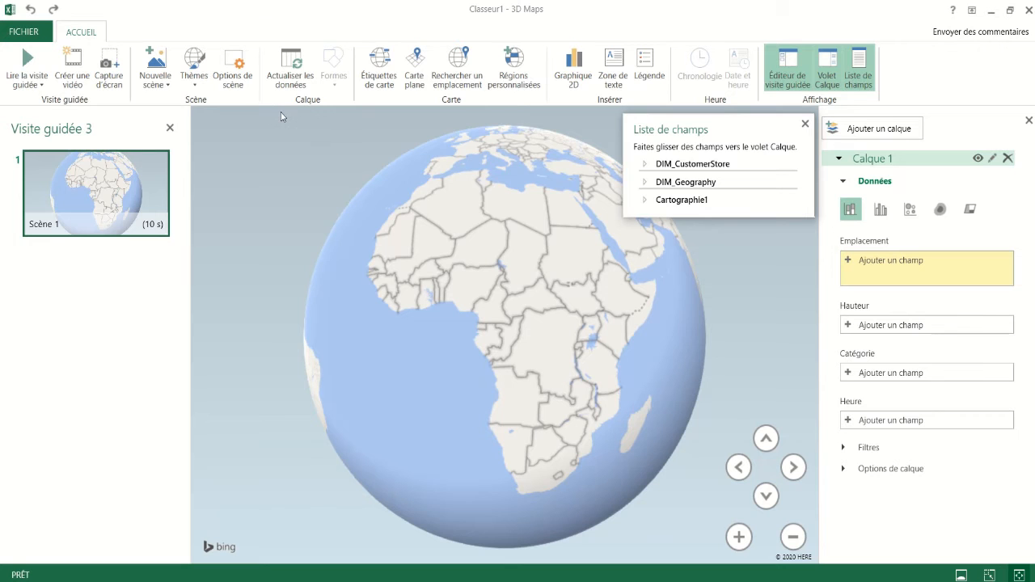
Turn on the map labels and center the globe on the United States.
left_click_drag(544, 245, 525, 354)
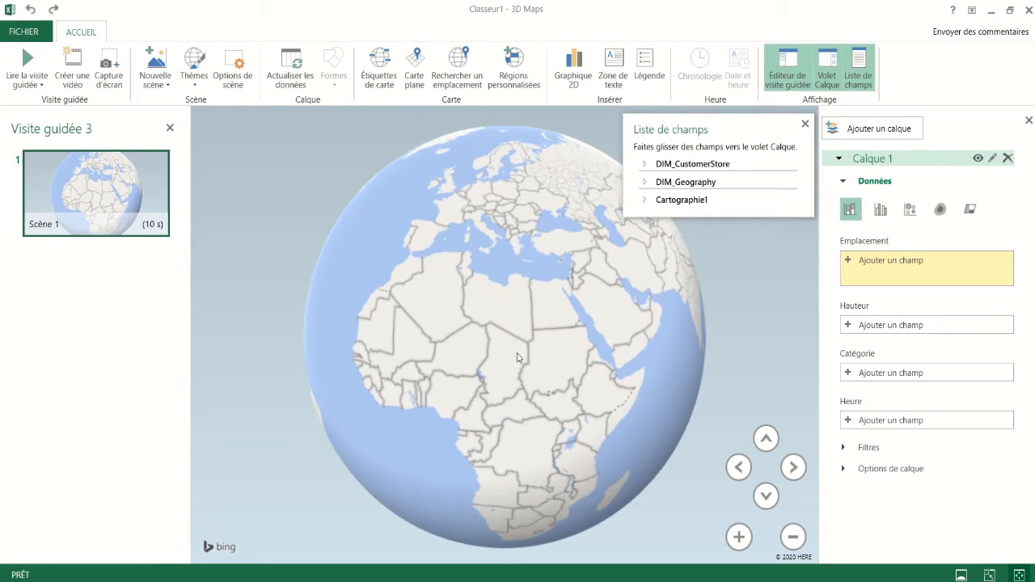
left_click(380, 73)
left_click_drag(457, 243, 509, 289)
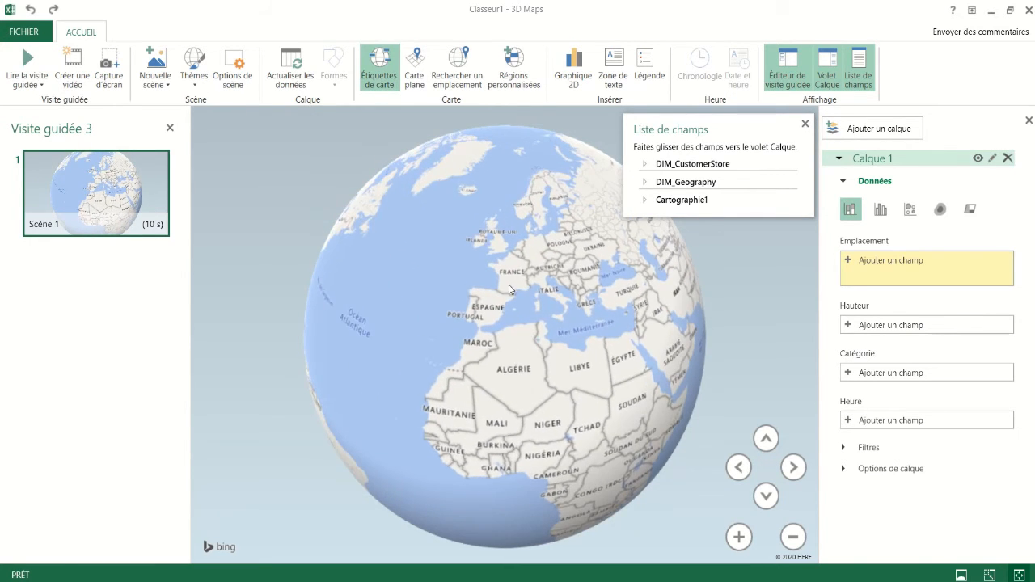
scroll(509, 290, "up", 3)
left_click_drag(387, 312, 606, 324)
left_click_drag(342, 347, 539, 318)
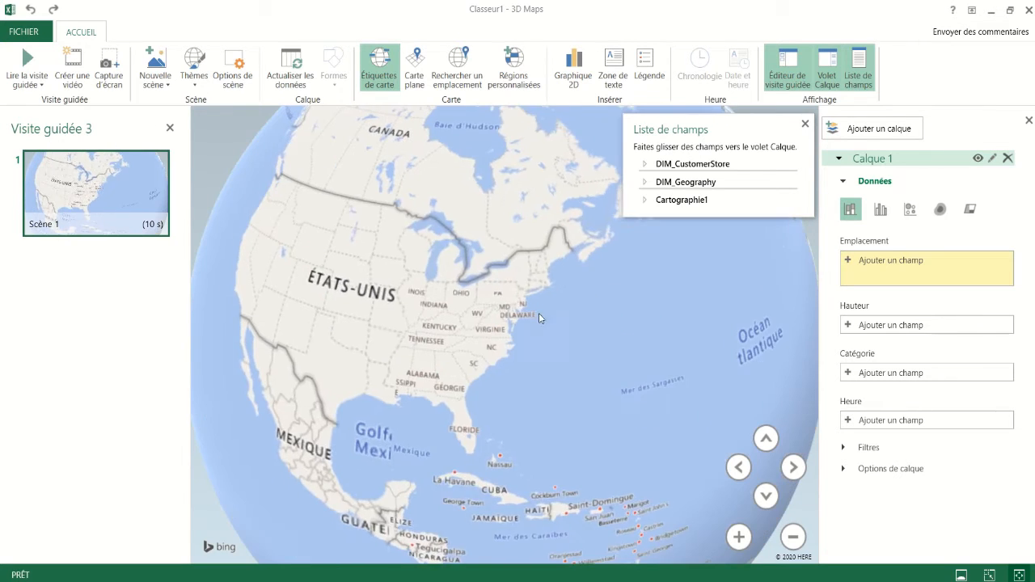
left_click_drag(406, 309, 535, 299)
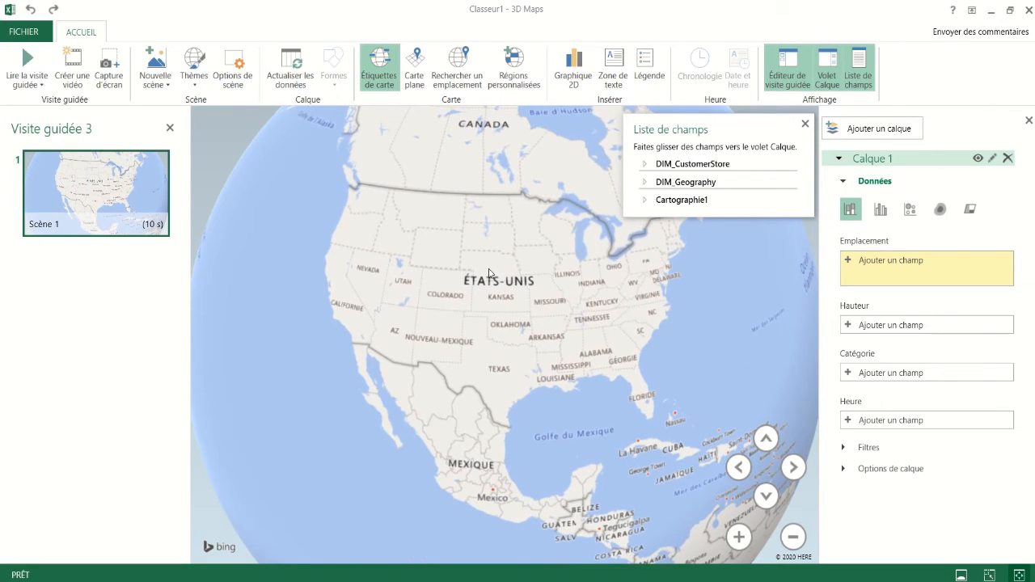
left_click_drag(522, 250, 506, 245)
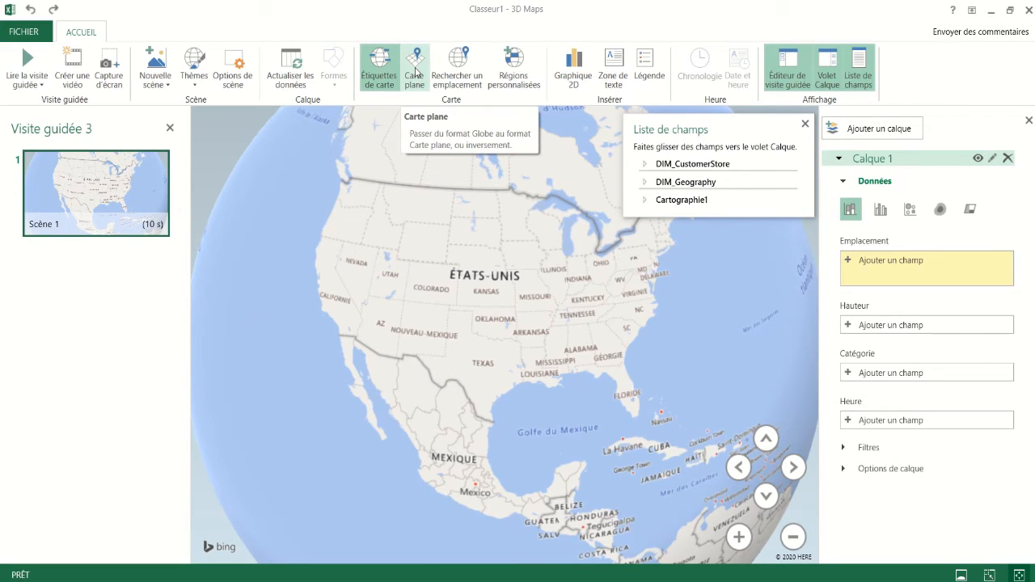
Try the flat map format and return to the globe.
left_click_drag(526, 290, 491, 211)
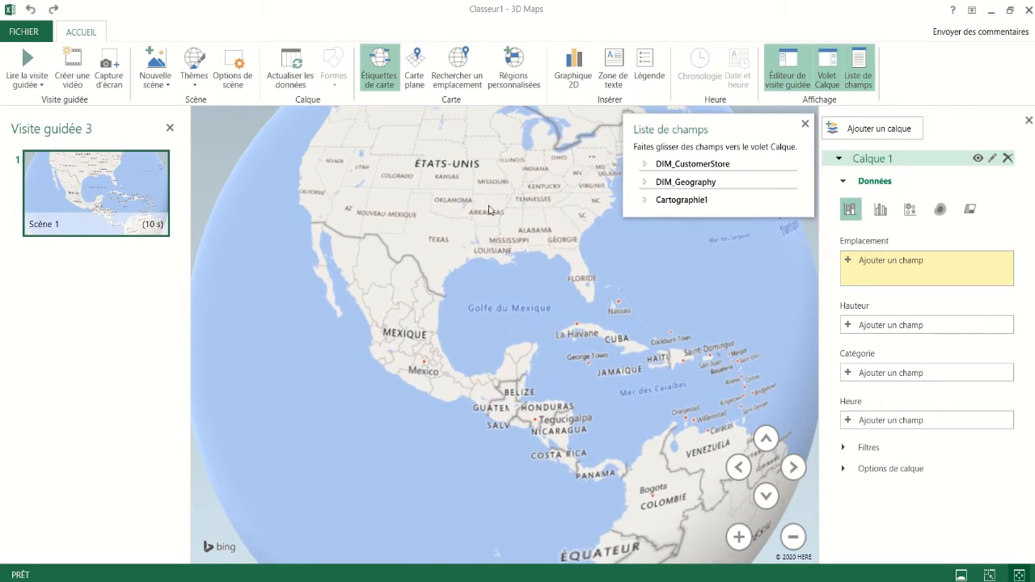
left_click(407, 79)
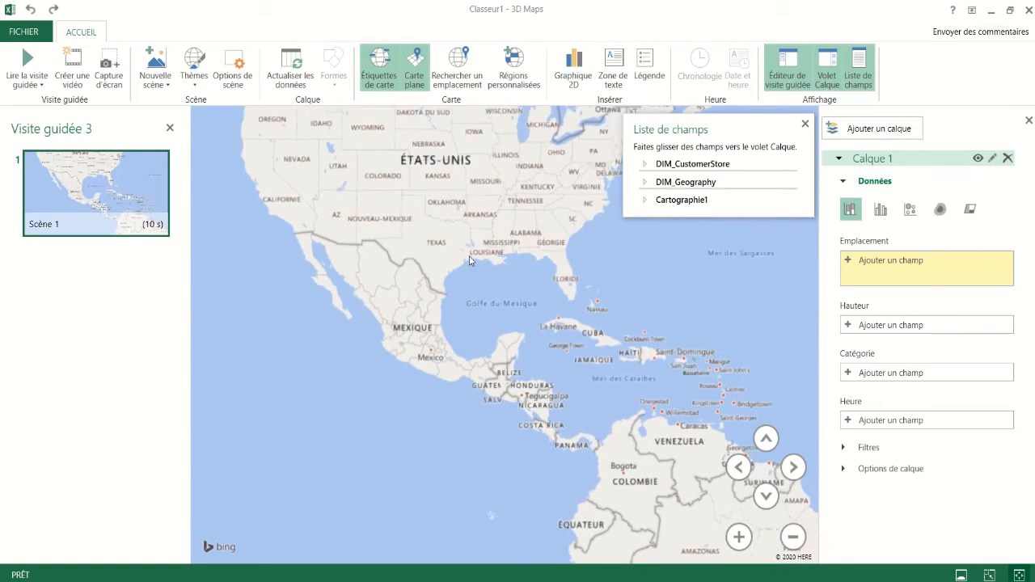
left_click(413, 77)
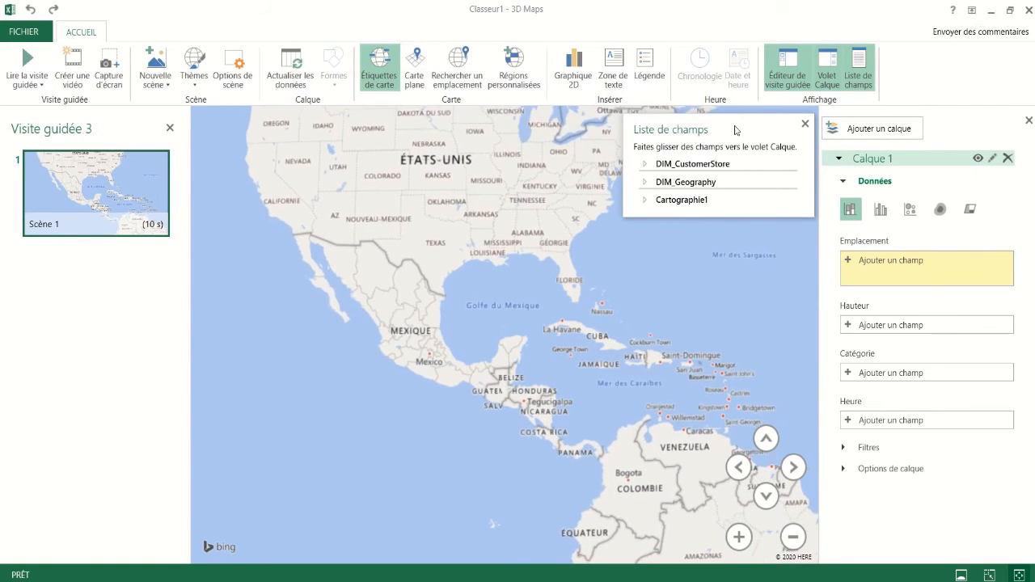
Hide and restore the tour editor and the layer pane.
left_click(788, 78)
left_click(788, 79)
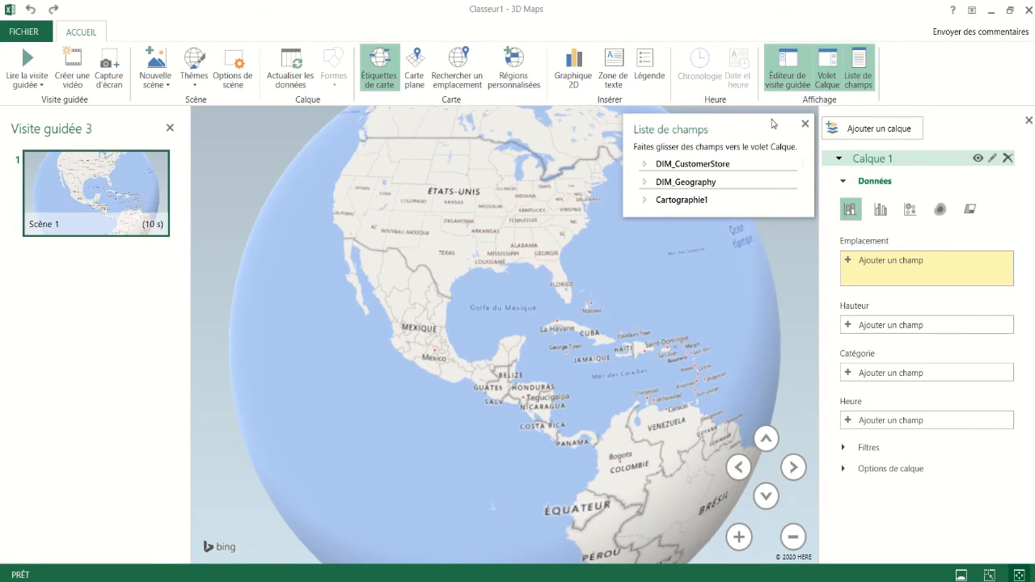
left_click(829, 76)
left_click(828, 76)
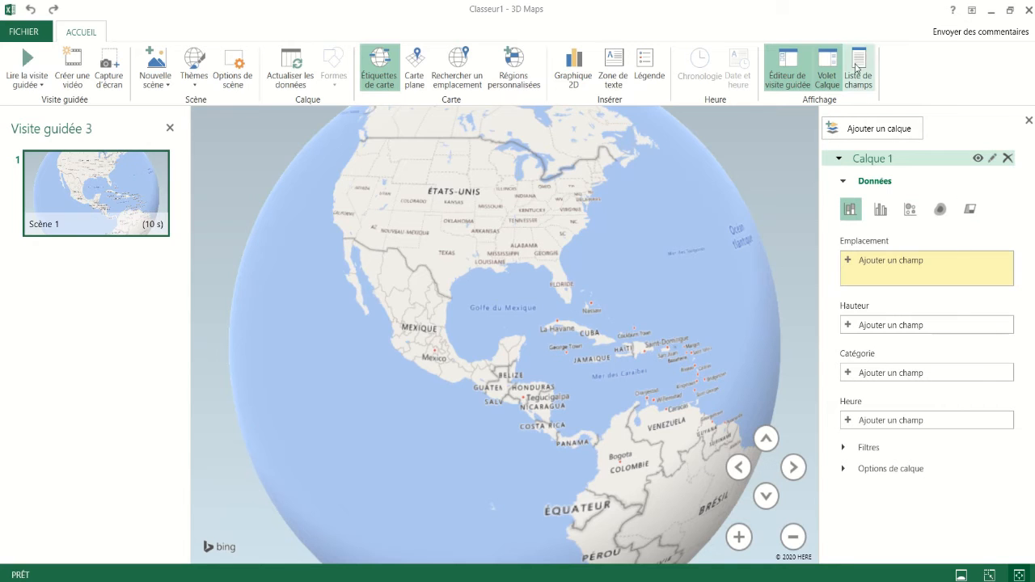
Show and hide the list of fields.
left_click(859, 75)
left_click(861, 76)
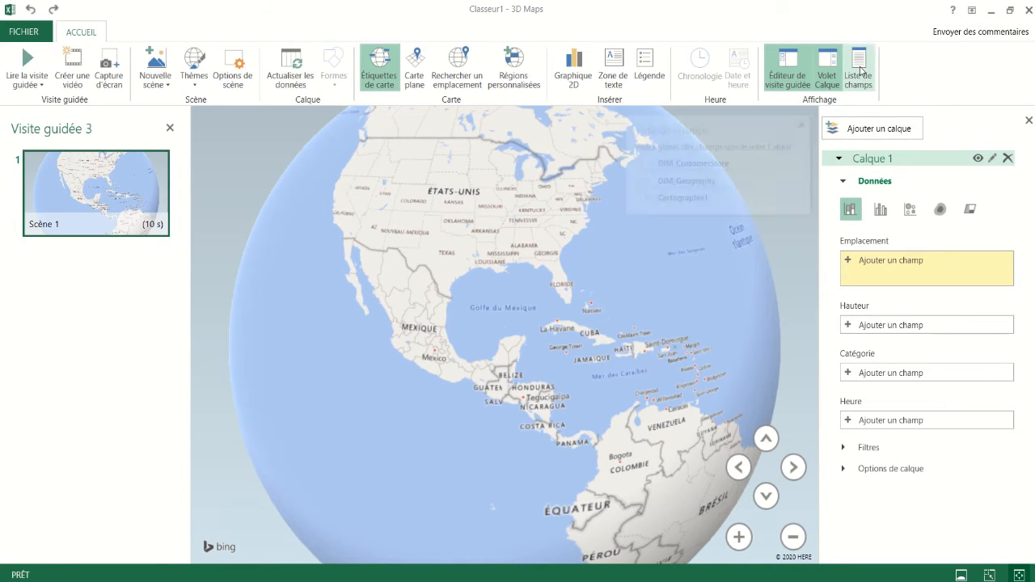
Set the state/province geography field from the Cartographie1 table as the location of Calque 1.
left_click_drag(539, 203, 550, 282)
scroll(496, 308, "up", 2)
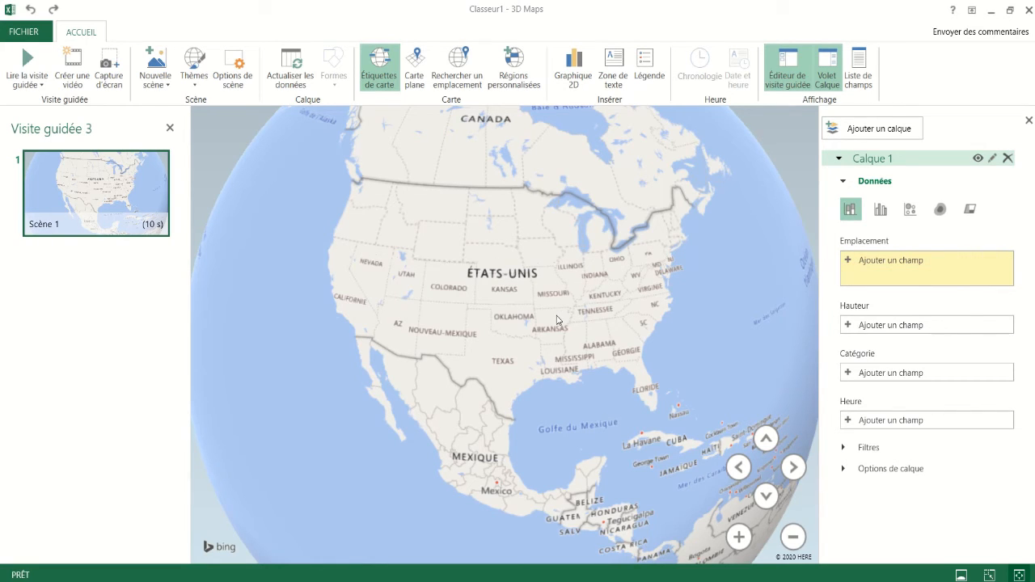
left_click(848, 265)
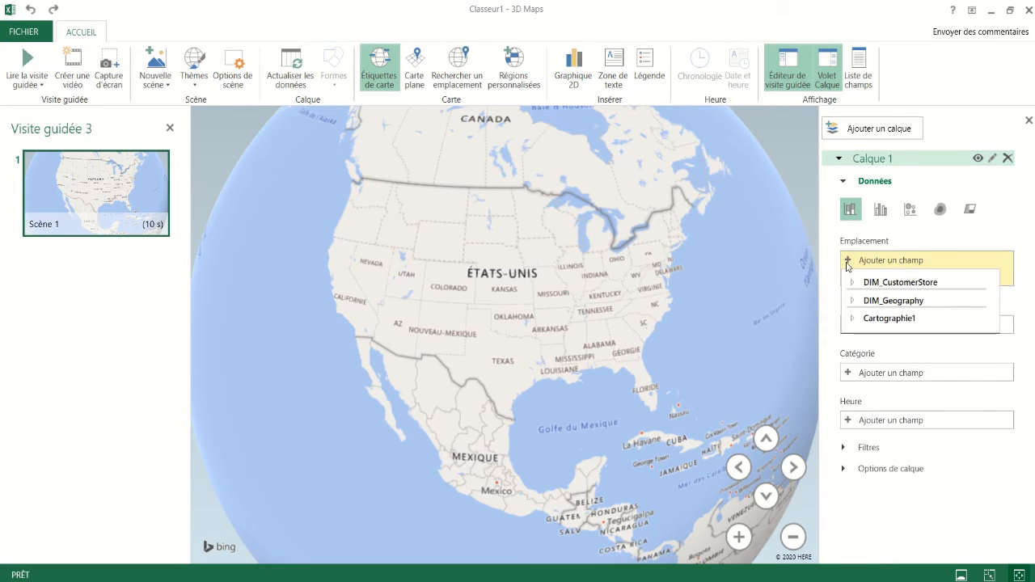
left_click(851, 319)
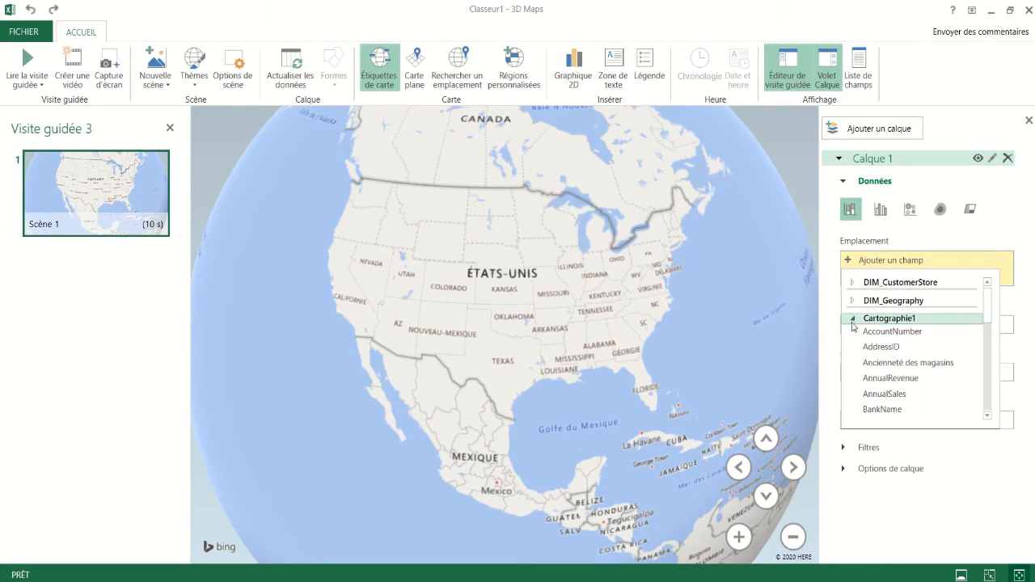
left_click_drag(990, 304, 986, 344)
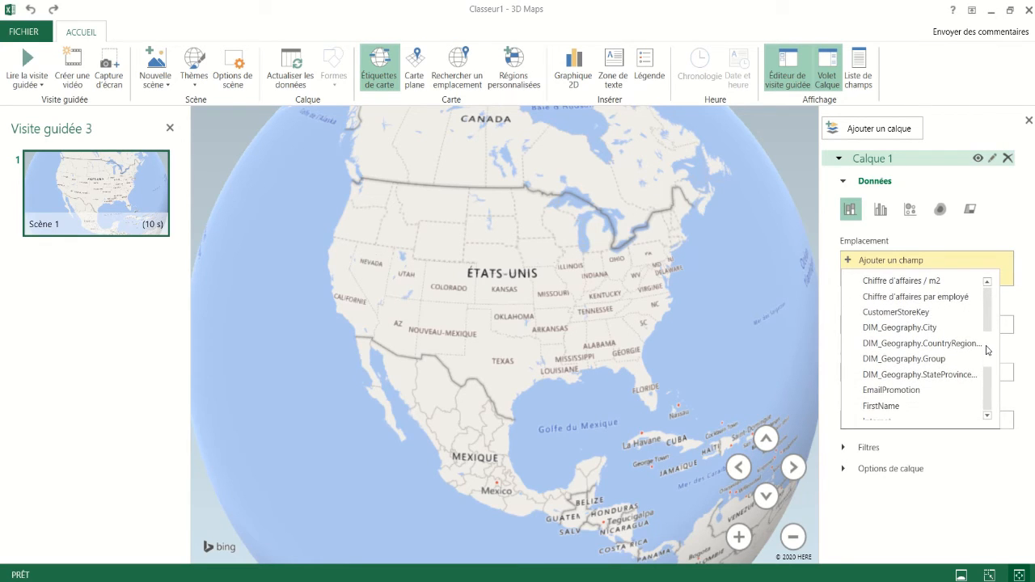
left_click(943, 376)
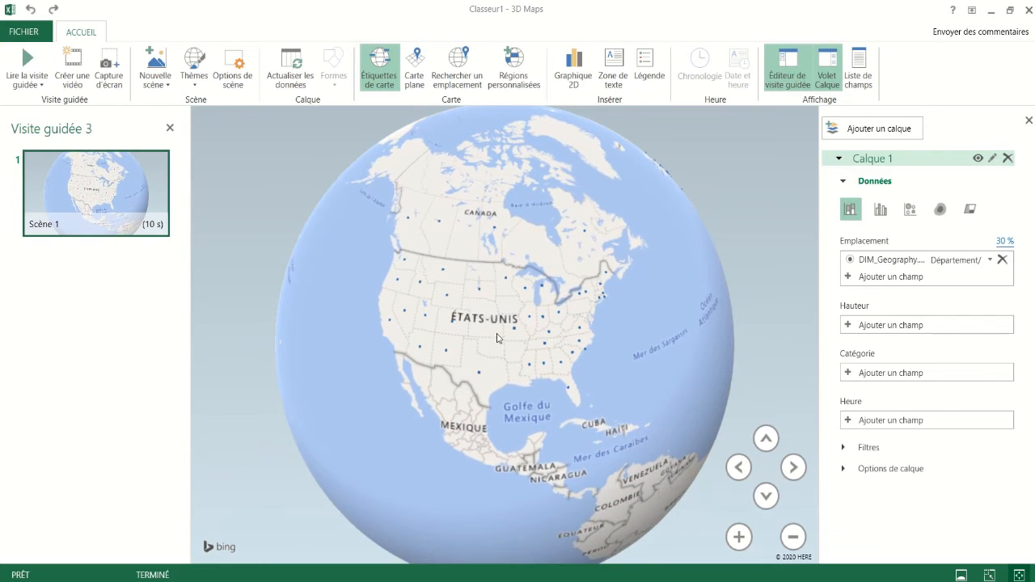
Add Chiffre d'affaires / m2 as the height of Calque 1 and switch the layer to a region map.
left_click(848, 326)
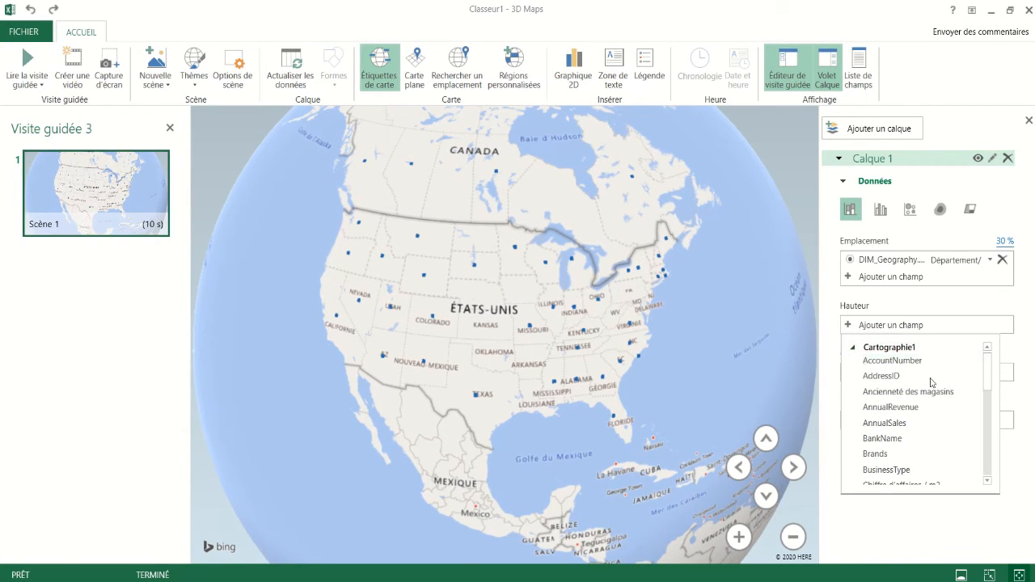
left_click_drag(989, 371, 990, 395)
left_click(902, 394)
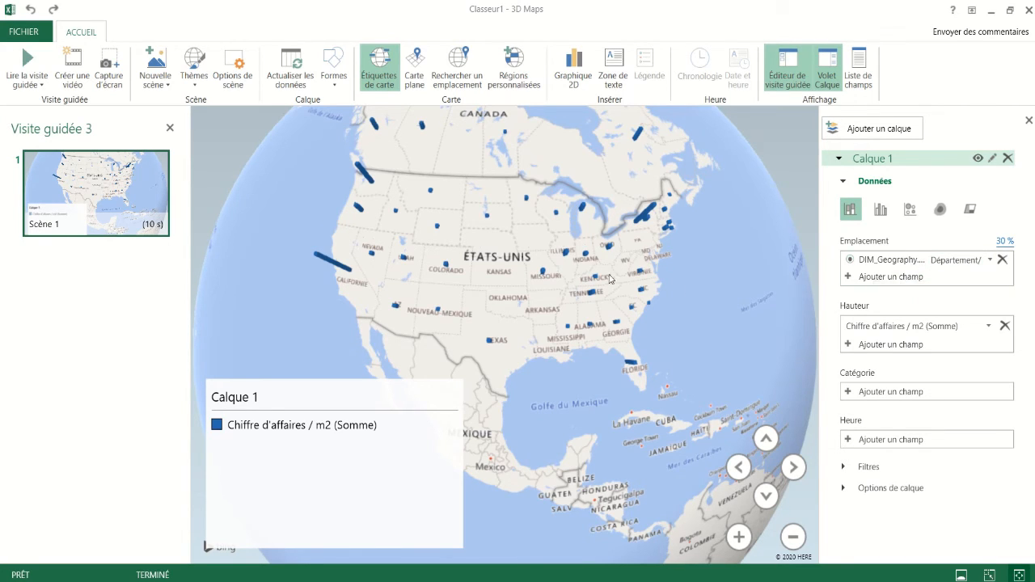
left_click(970, 213)
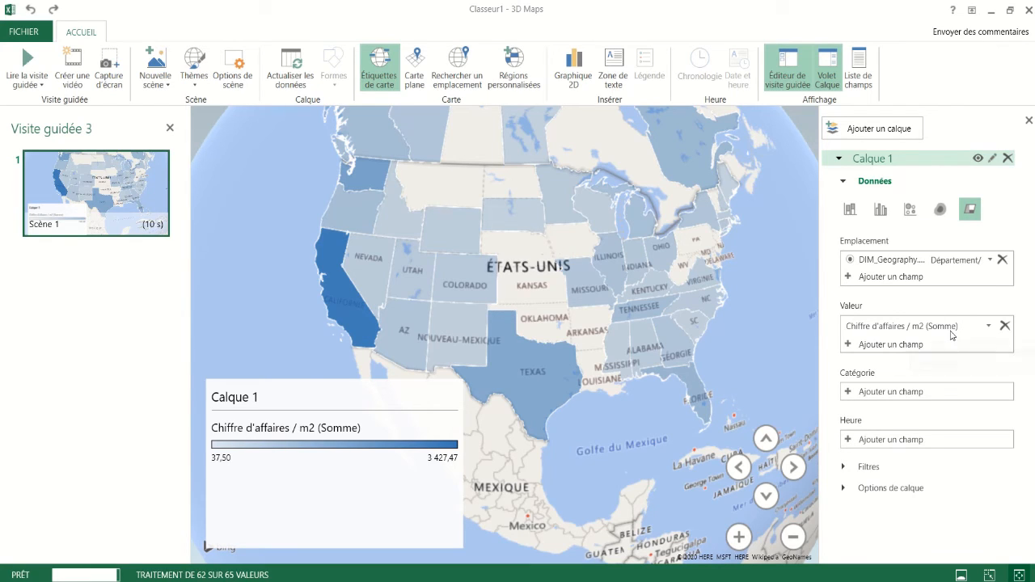
Add a filter on DIM_Geography.Group to Calque 1 and keep only North America.
left_click(843, 469)
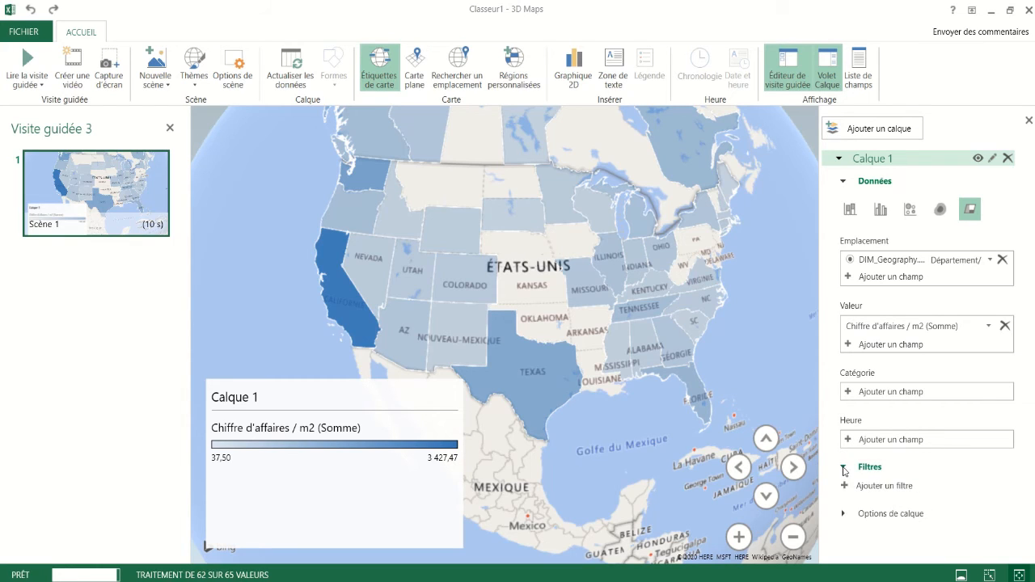
left_click(843, 487)
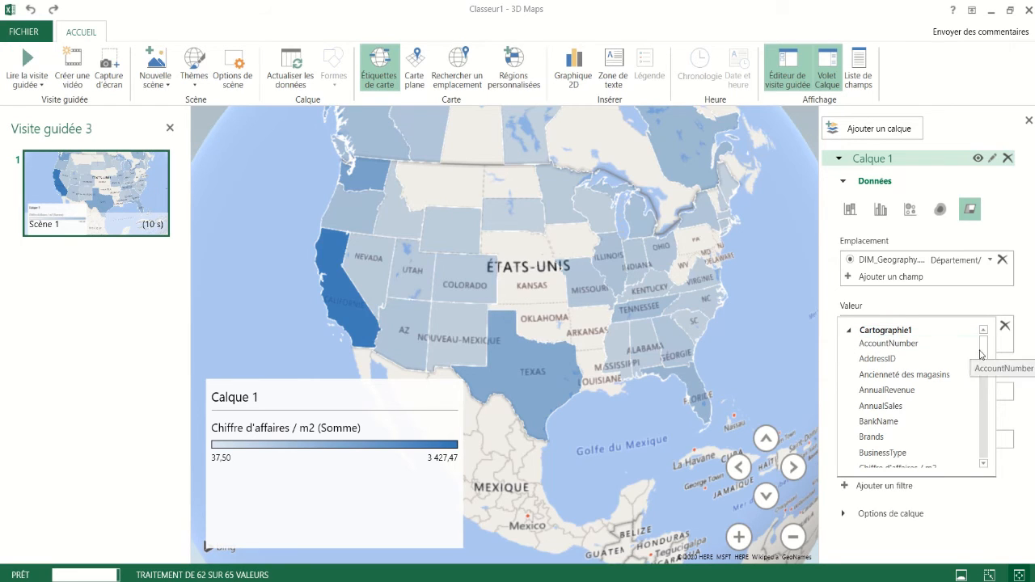
scroll(985, 369, "down", 1)
scroll(984, 369, "down", 4)
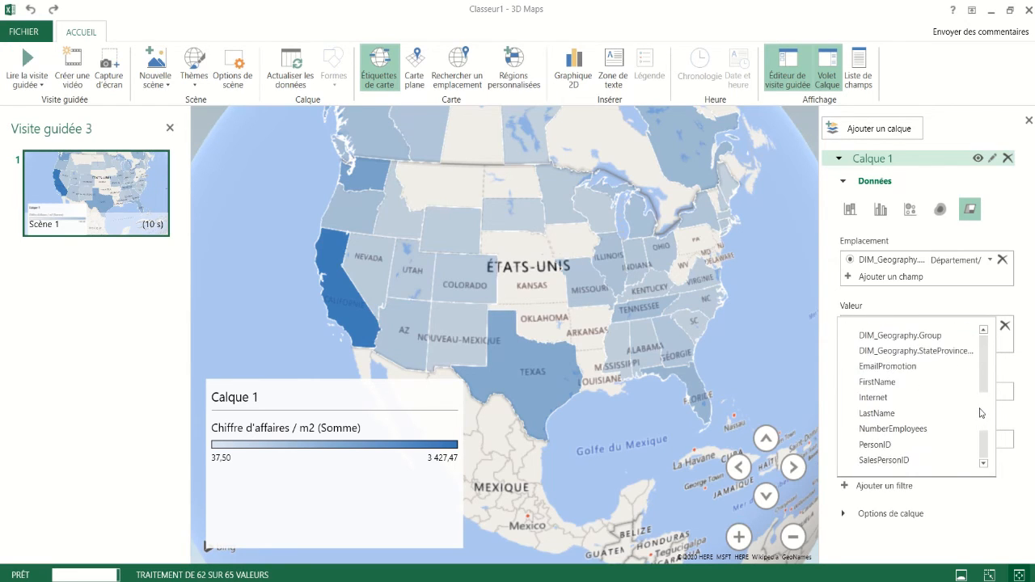
scroll(980, 393, "up", 2)
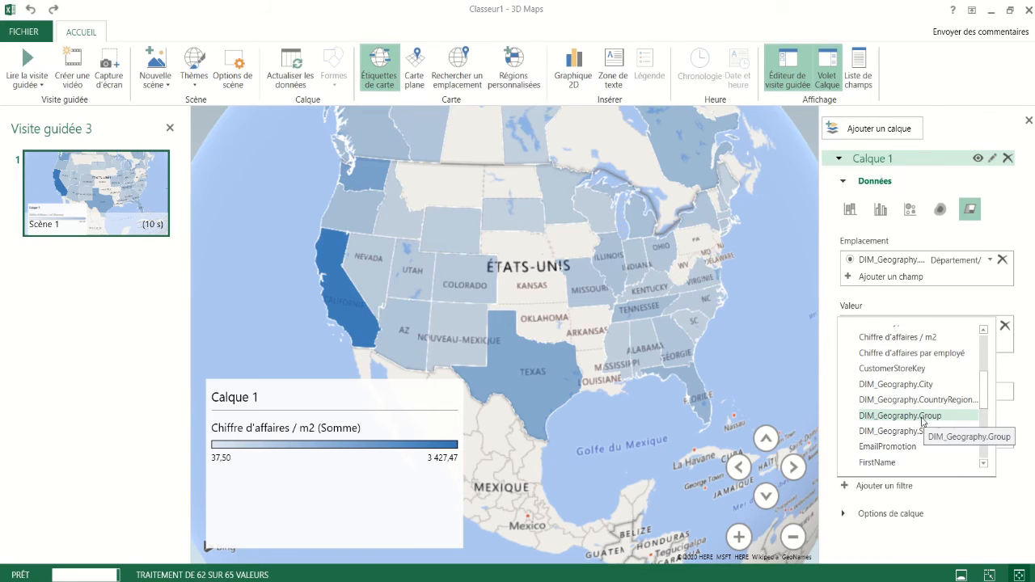
left_click(899, 416)
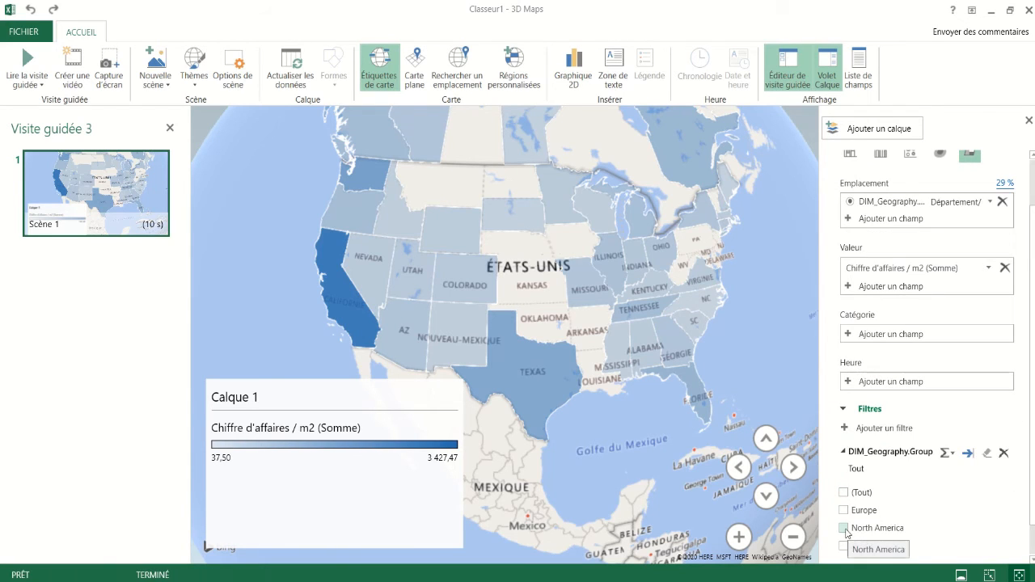
left_click(844, 529)
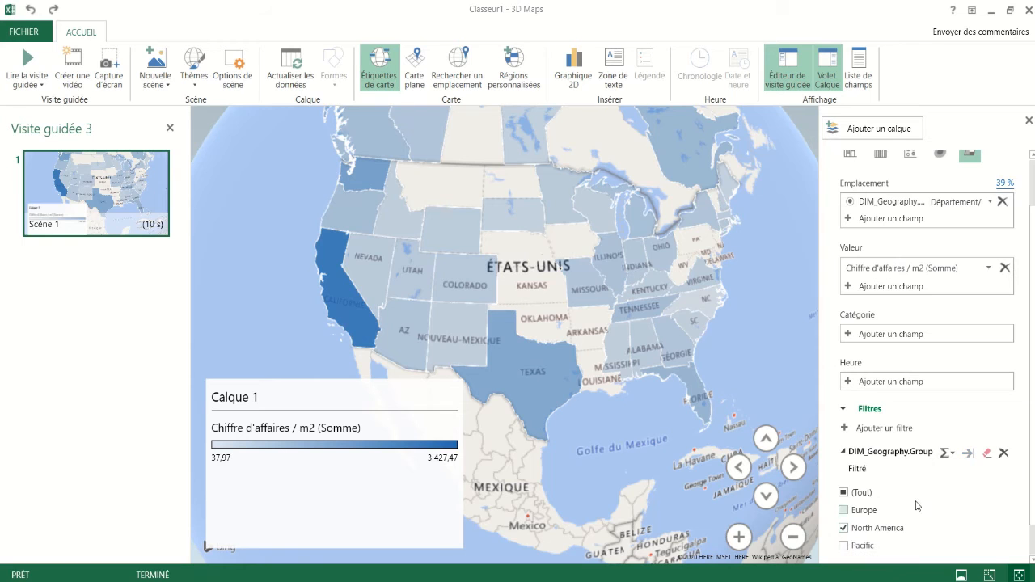
Check the filtered map over Europe and North America, and collapse the layer's filter settings.
left_click_drag(731, 273, 483, 275)
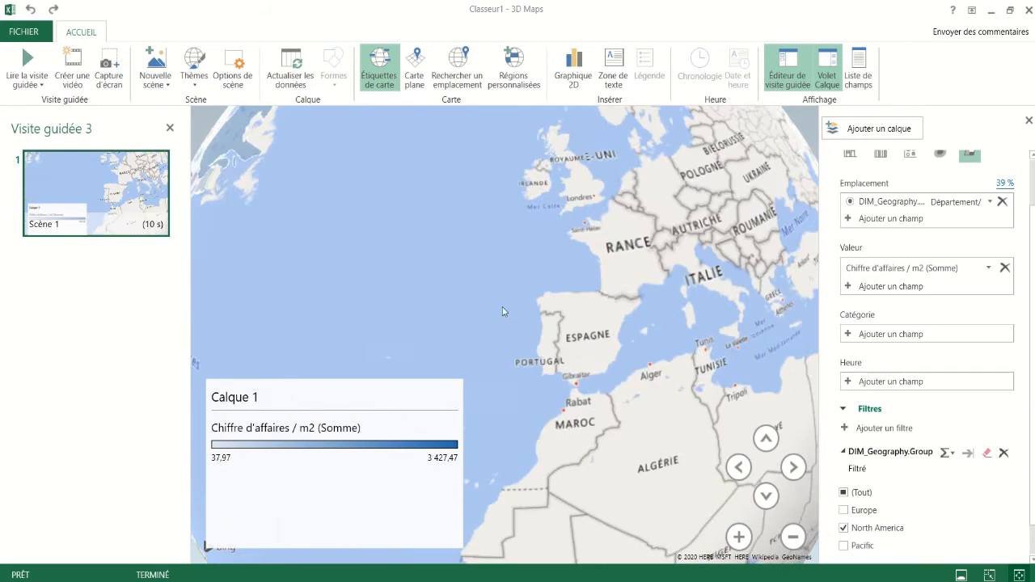
left_click_drag(639, 257, 521, 260)
left_click_drag(557, 304, 788, 209)
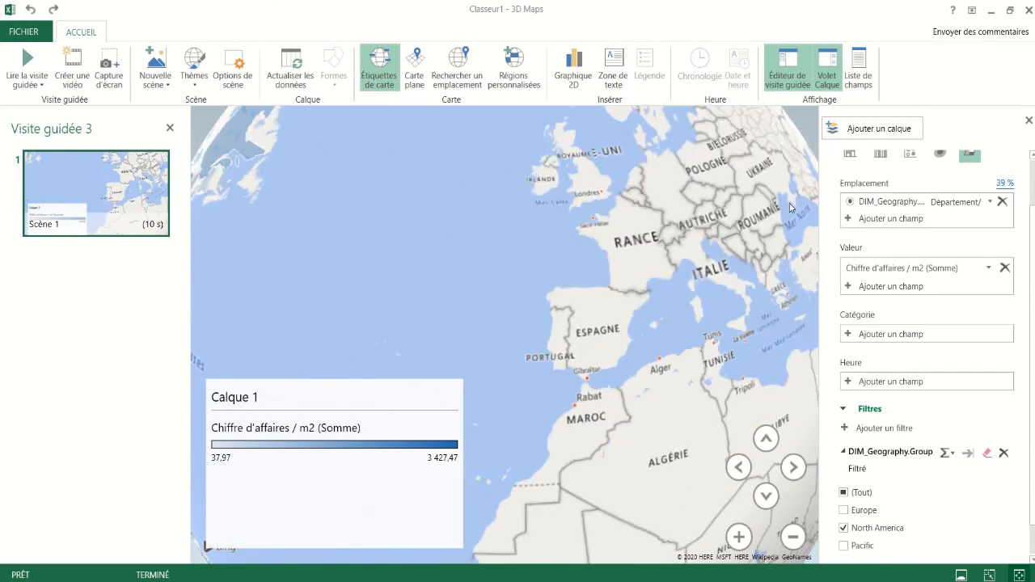
left_click_drag(518, 229, 532, 259)
scroll(527, 254, "down", 1)
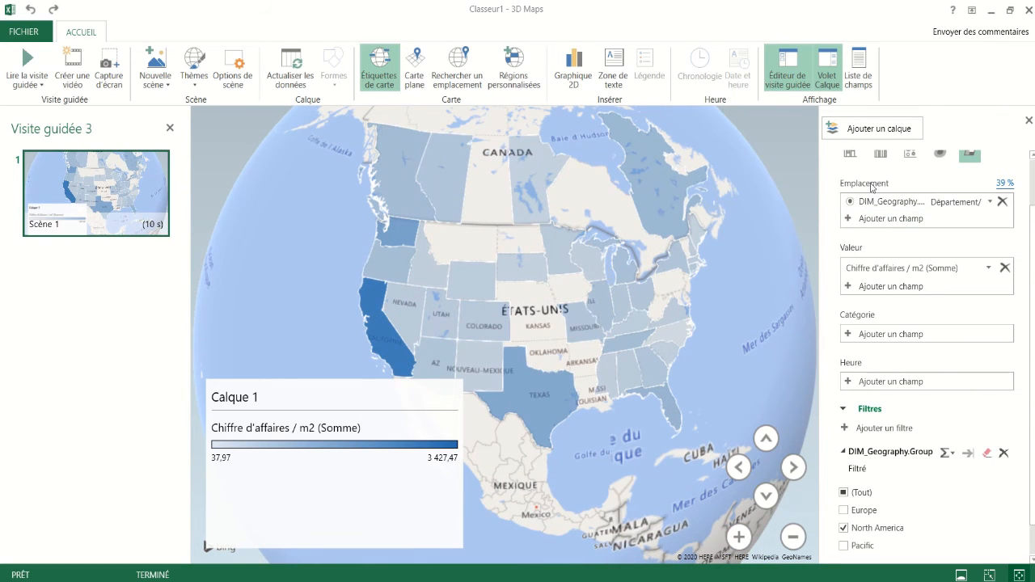
scroll(862, 181, "up", 2)
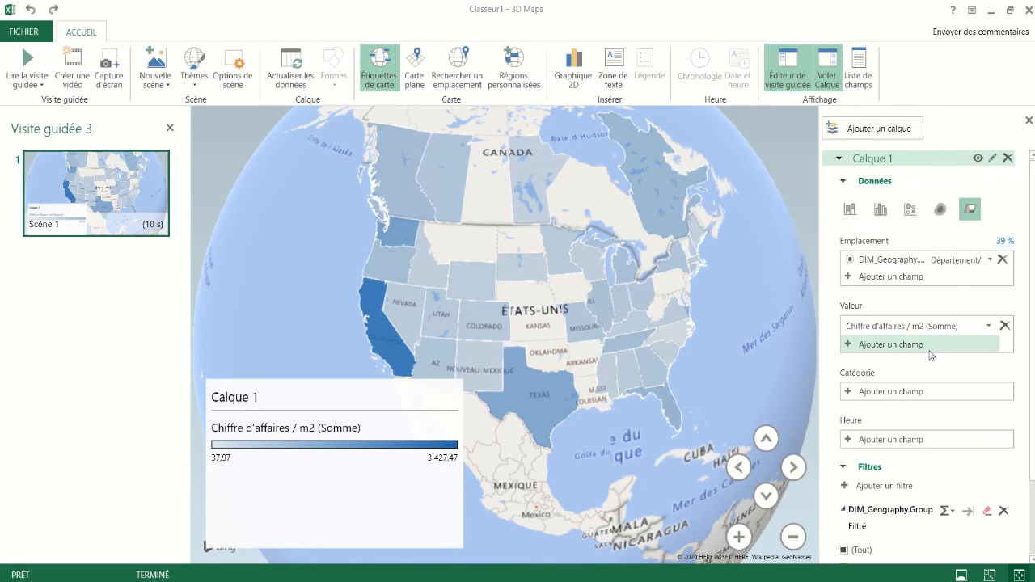
scroll(999, 415, "down", 1)
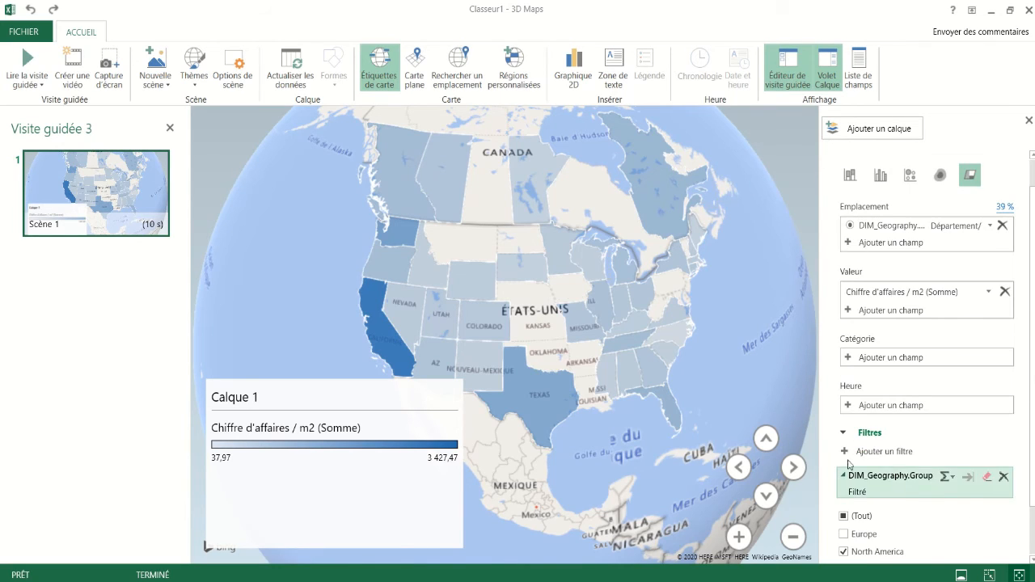
left_click(847, 433)
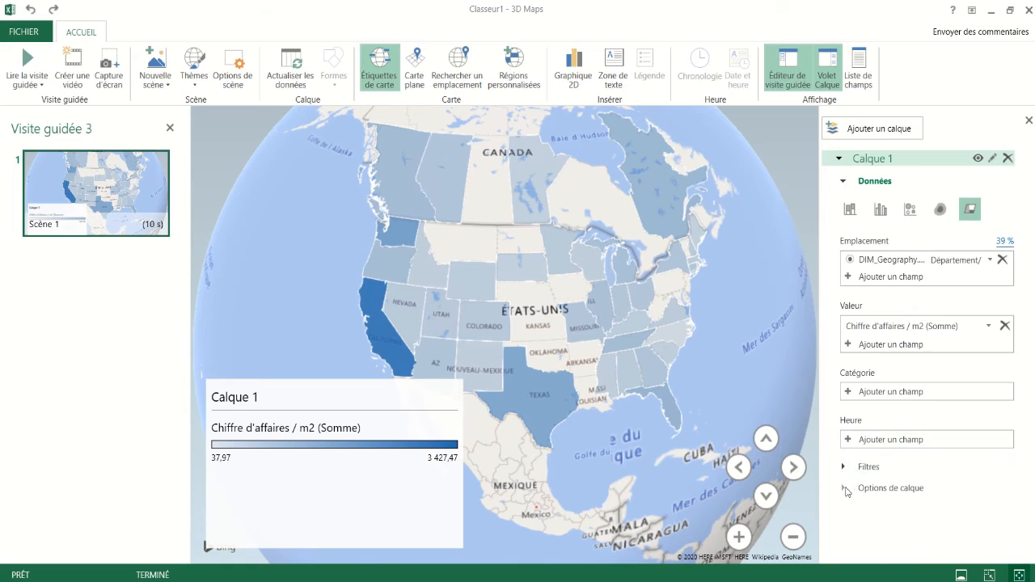
Set the color of Chiffre d'affaires / m2 in the layer options to a medium red.
left_click(849, 488)
left_click(1009, 414)
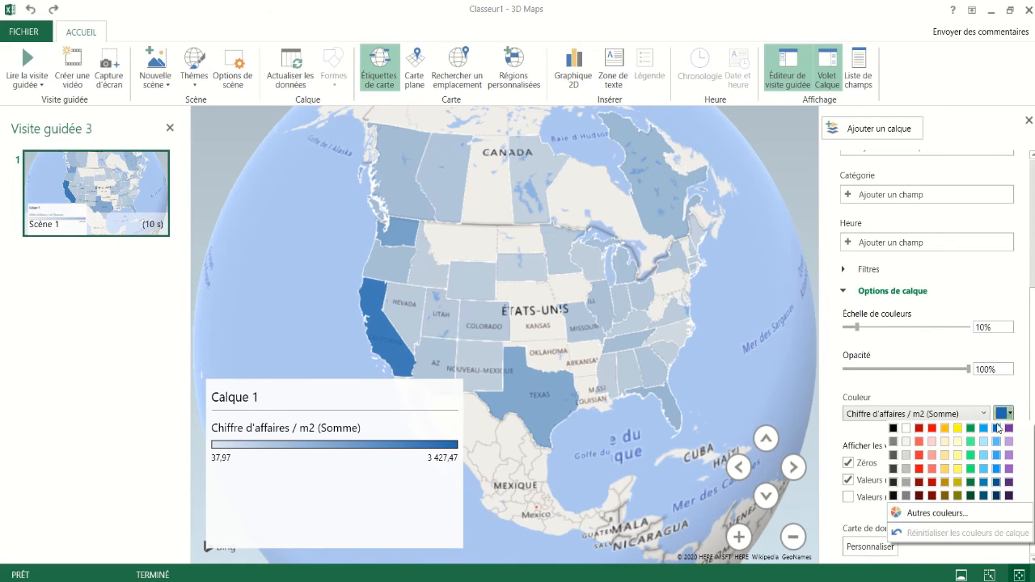
left_click(928, 457)
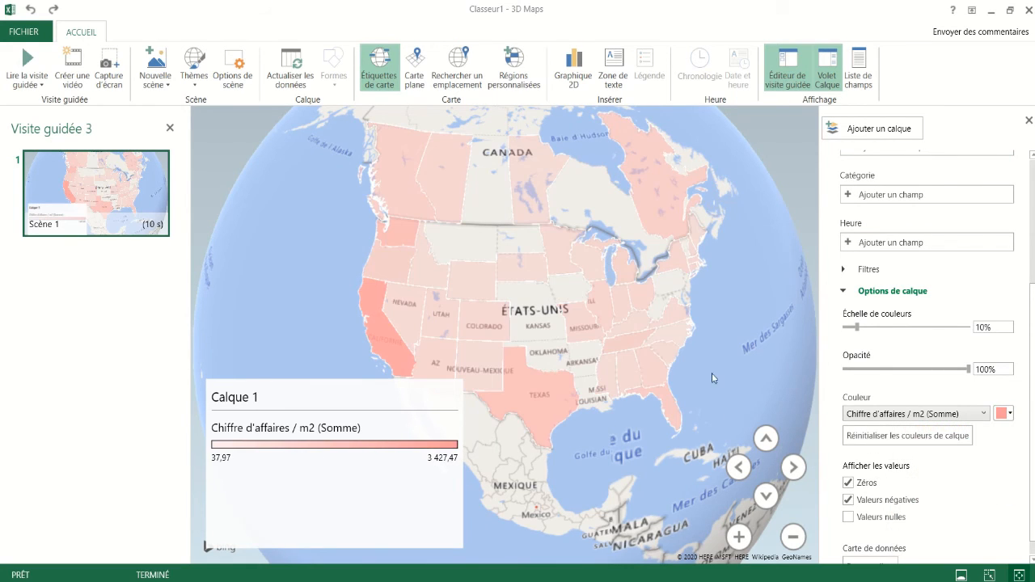
left_click(1008, 414)
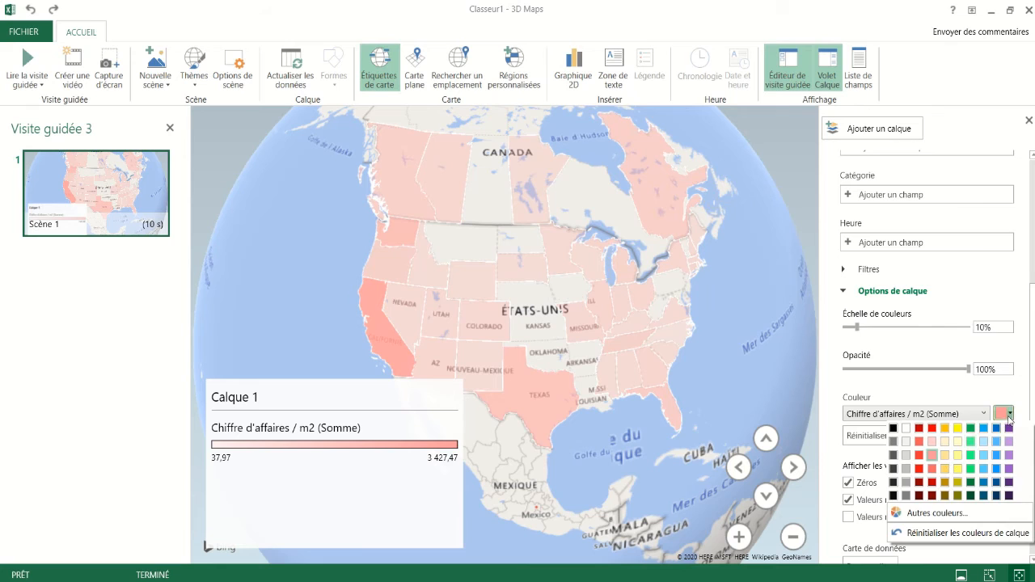
left_click(931, 469)
left_click_drag(617, 392, 607, 389)
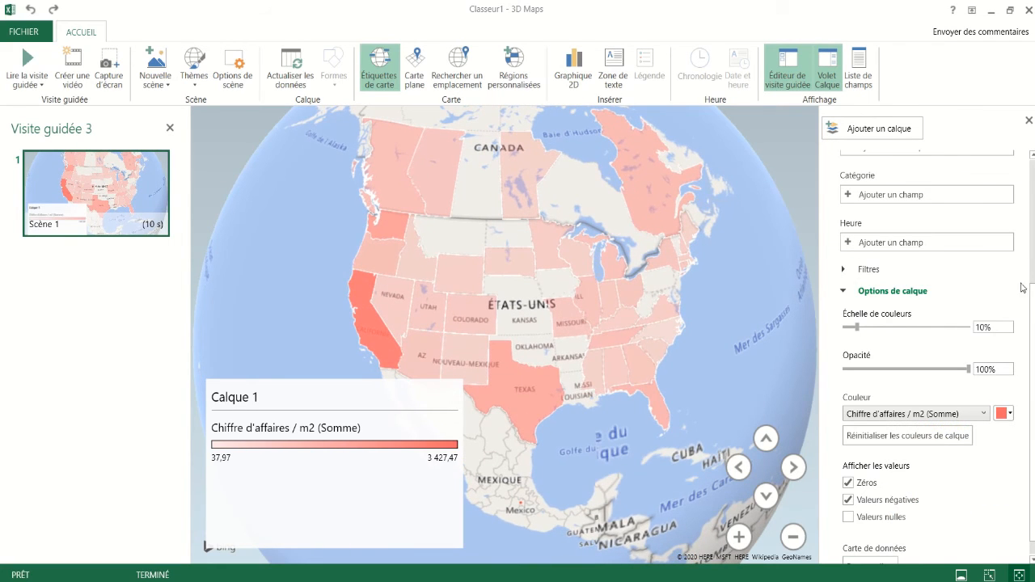
Collapse the Calque 1 settings and add a second layer.
scroll(1023, 287, "up", 5)
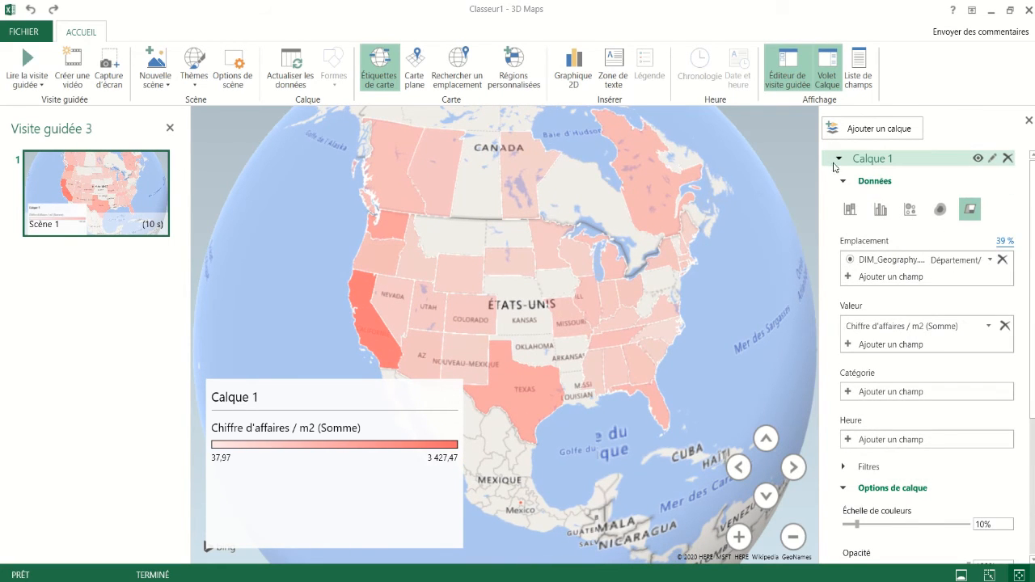
left_click(837, 159)
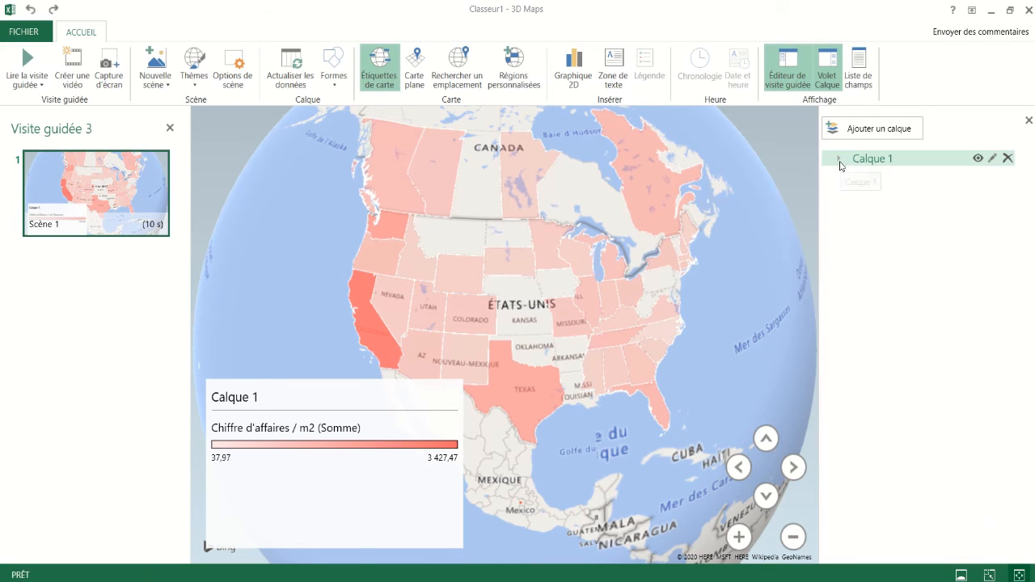
left_click(837, 128)
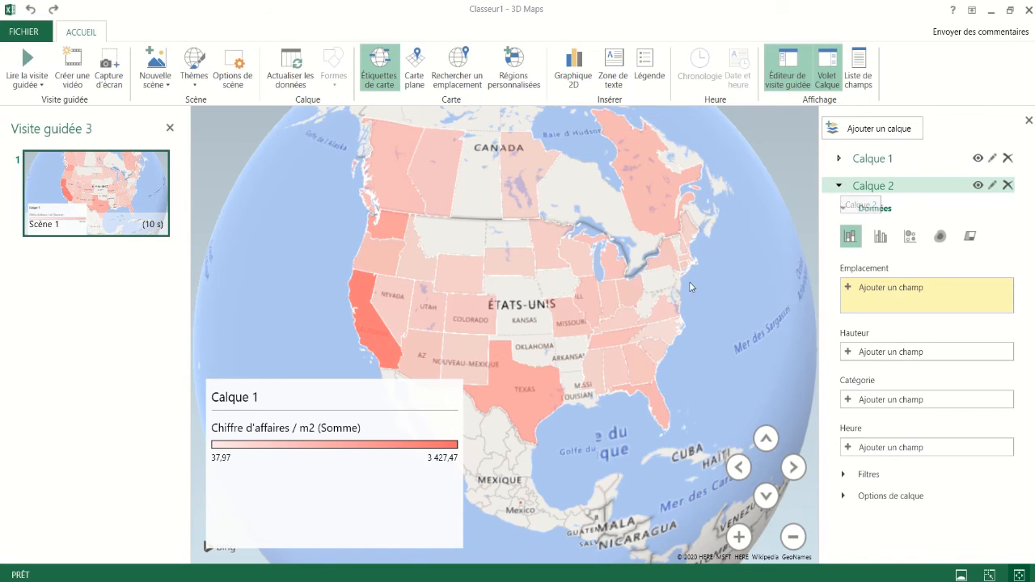
Set DIM_Geography.City from the Cartographie1 table as the second layer's location and hide Calque 1.
left_click_drag(526, 327, 528, 313)
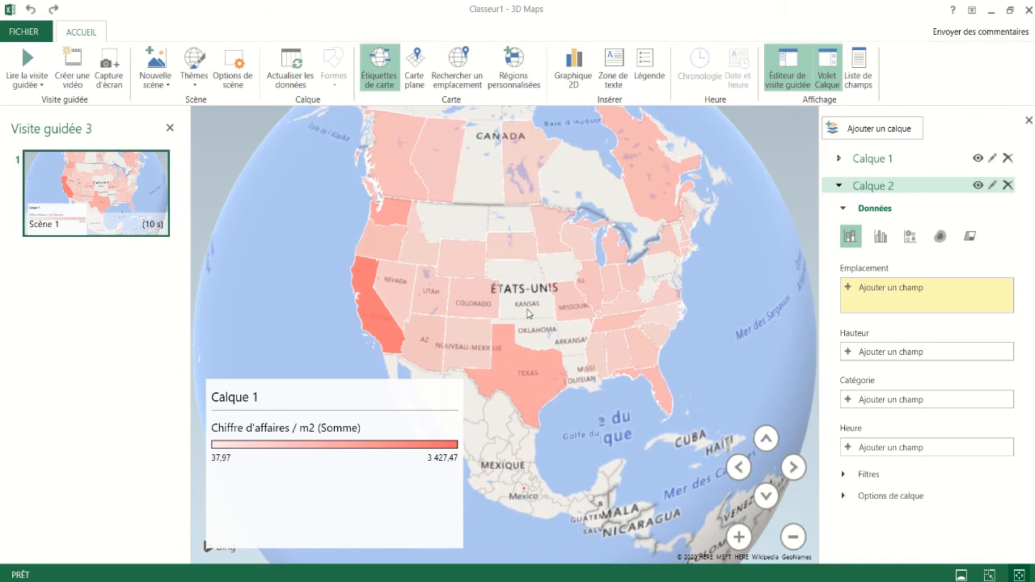
left_click(848, 289)
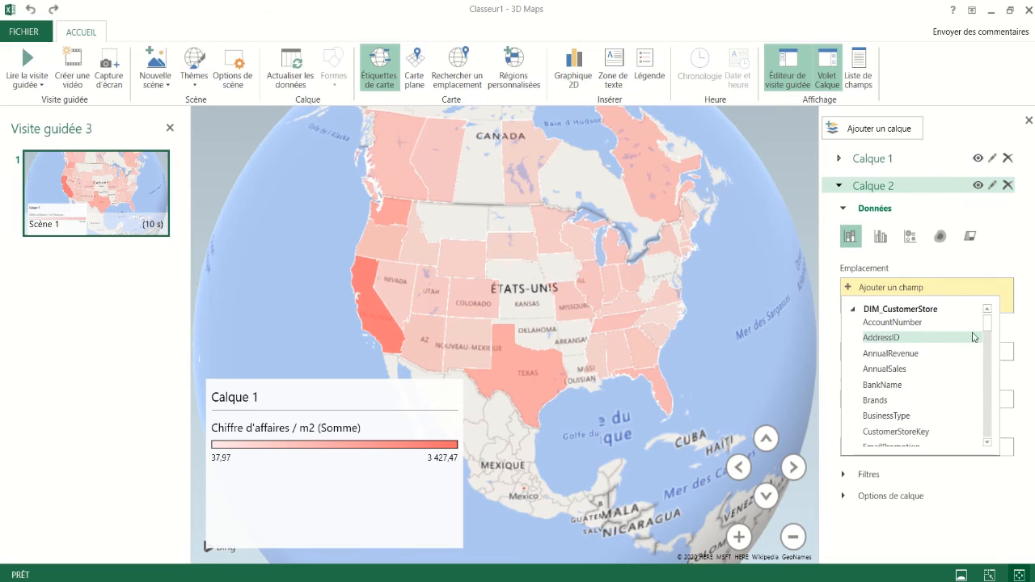
scroll(986, 327, "down", 3)
scroll(881, 323, "up", 3)
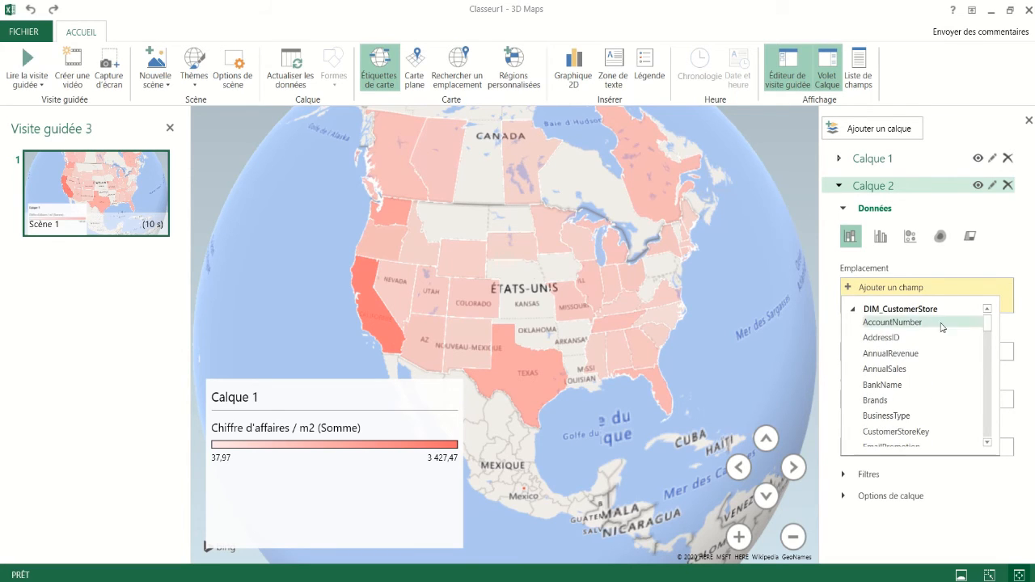
left_click(855, 310)
left_click(852, 328)
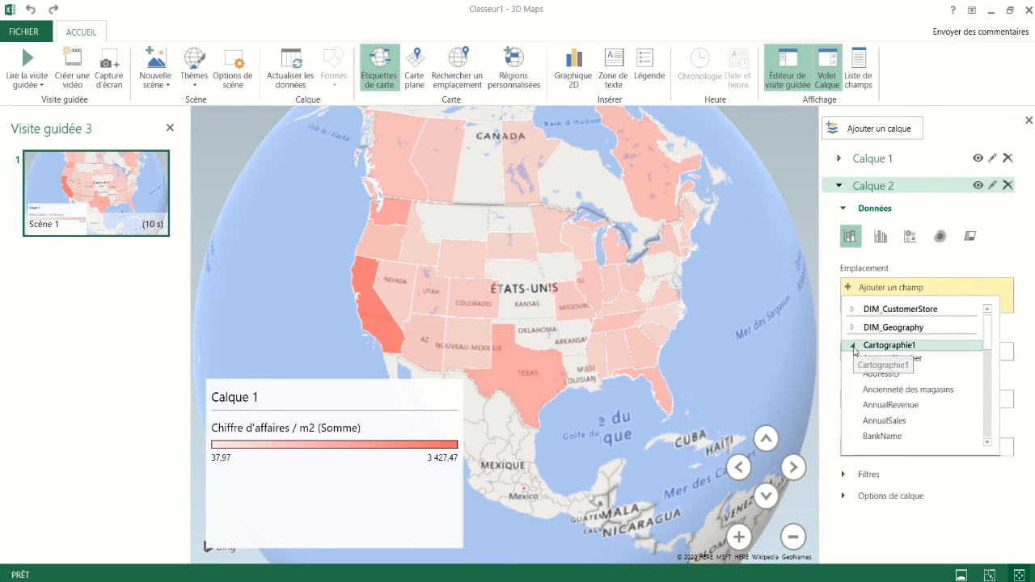
scroll(983, 331, "down", 5)
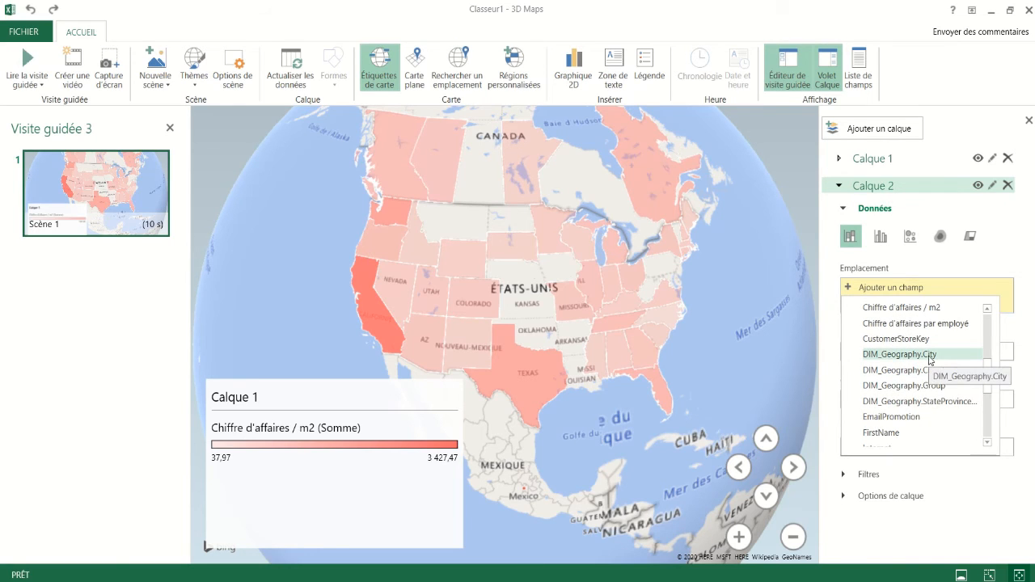
left_click(928, 356)
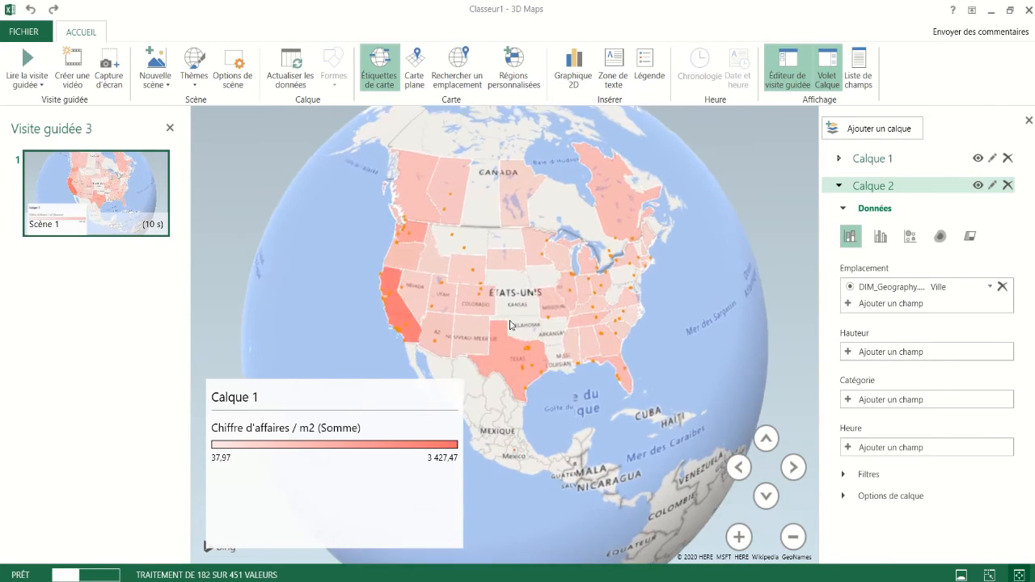
left_click(978, 158)
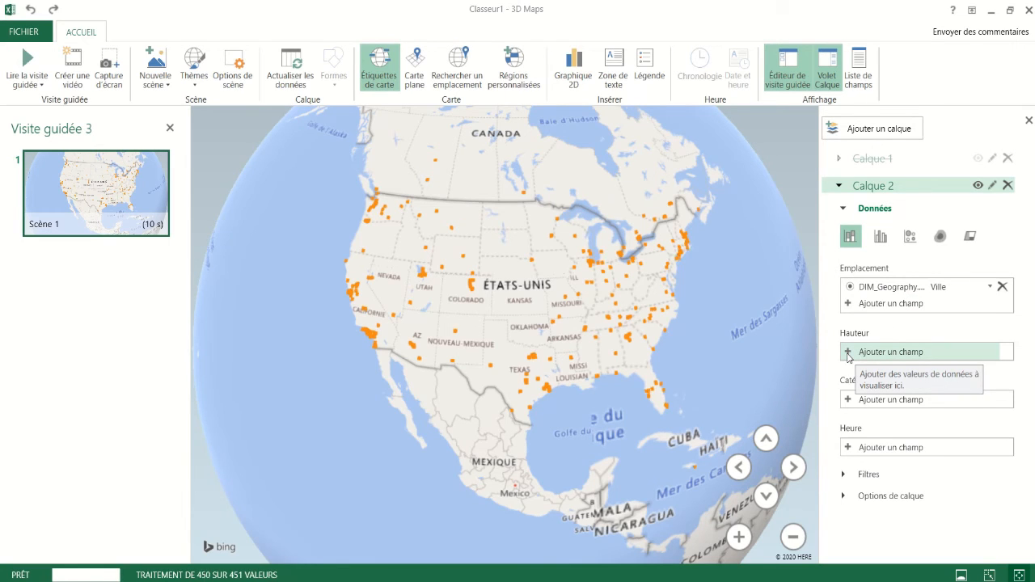
Set Chiffre d'affaires par employé from the Cartographie1 table as the height of Calque 2.
left_click(847, 355)
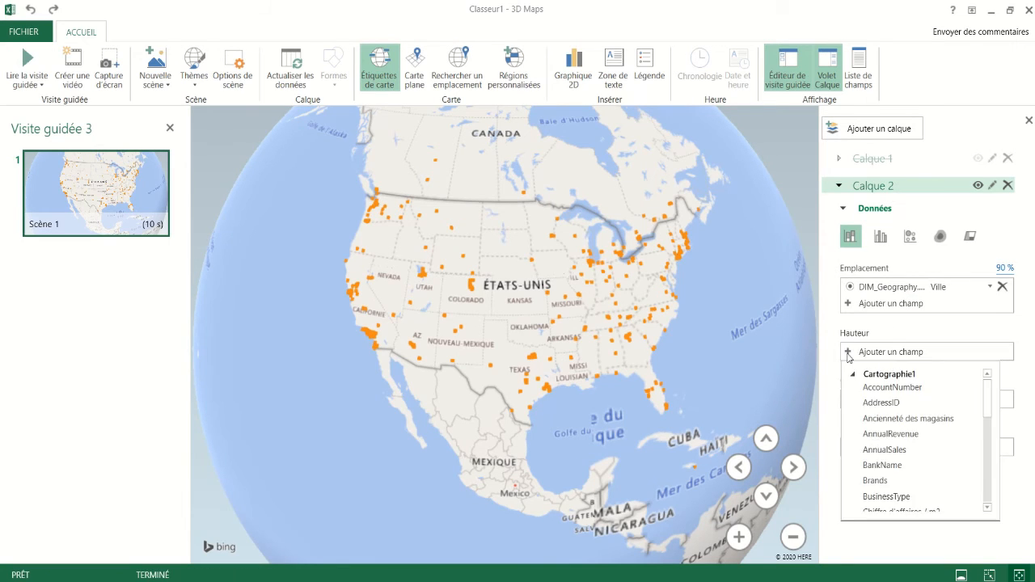
scroll(938, 435, "down", 3)
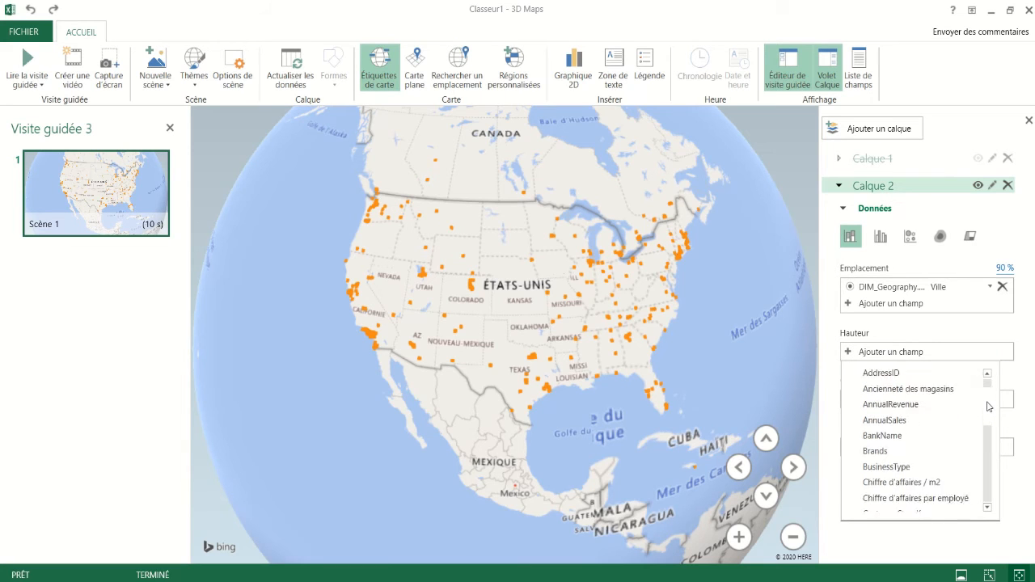
left_click(938, 435)
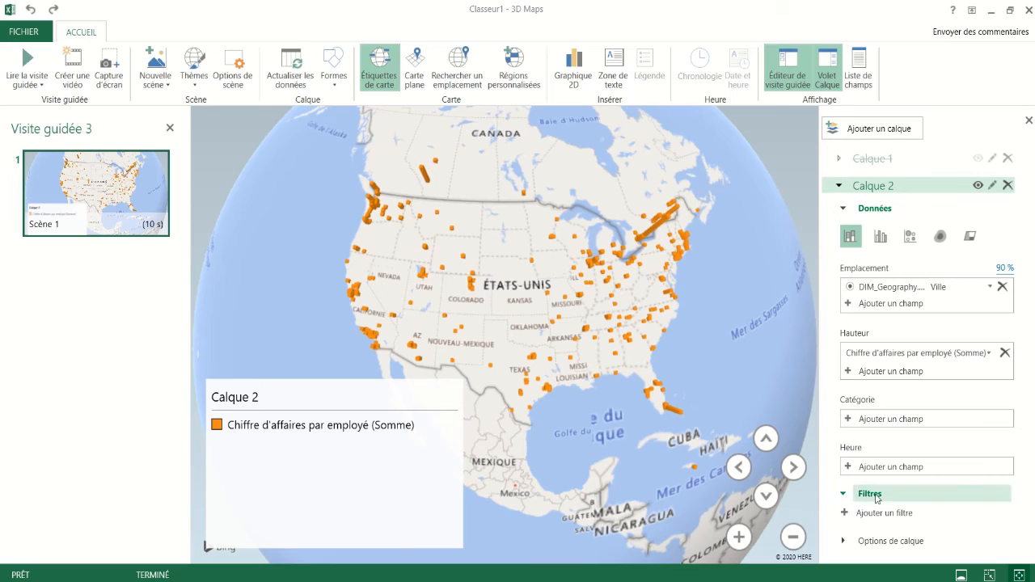
Filter Calque 2 by DIM_Geography.Group to North America only, and collapse the filter settings.
left_click(843, 495)
left_click(848, 514)
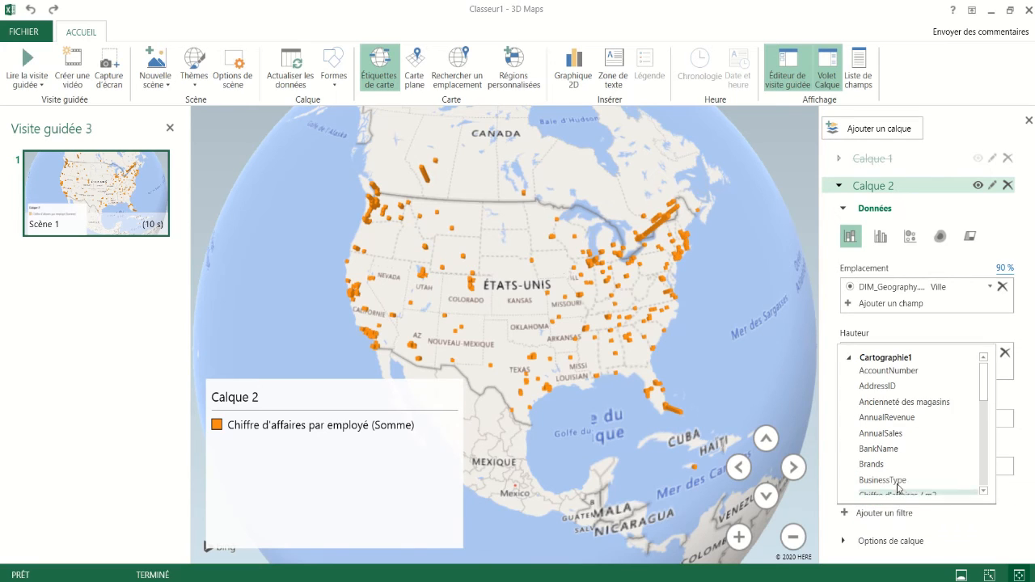
scroll(921, 420, "down", 4)
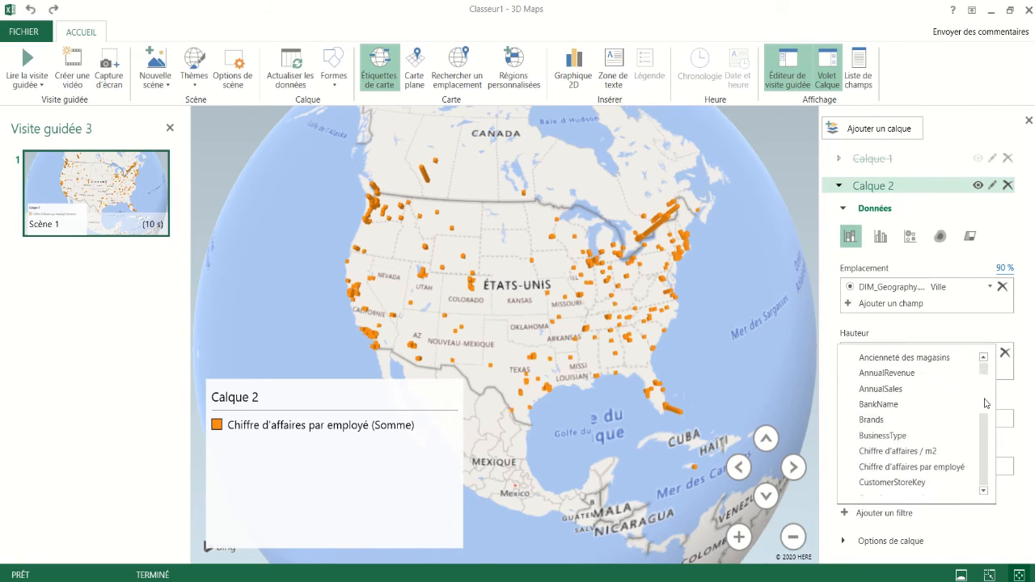
left_click(915, 420)
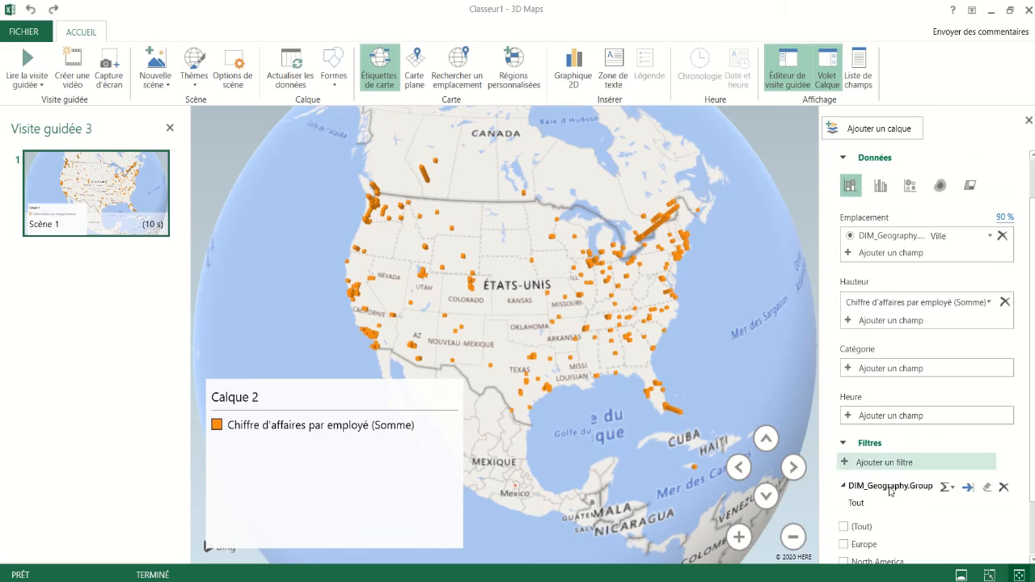
left_click(843, 563)
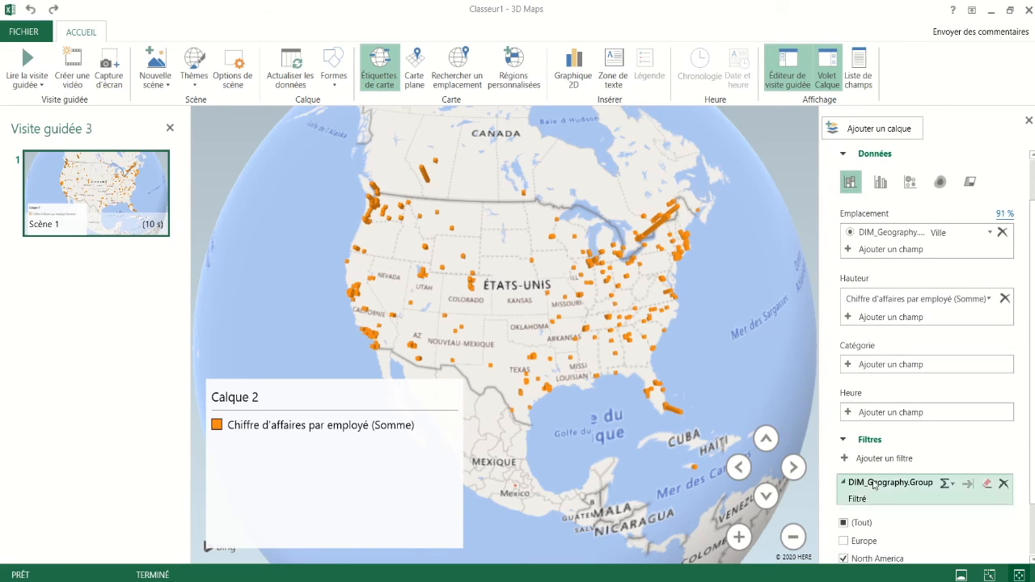
left_click(844, 443)
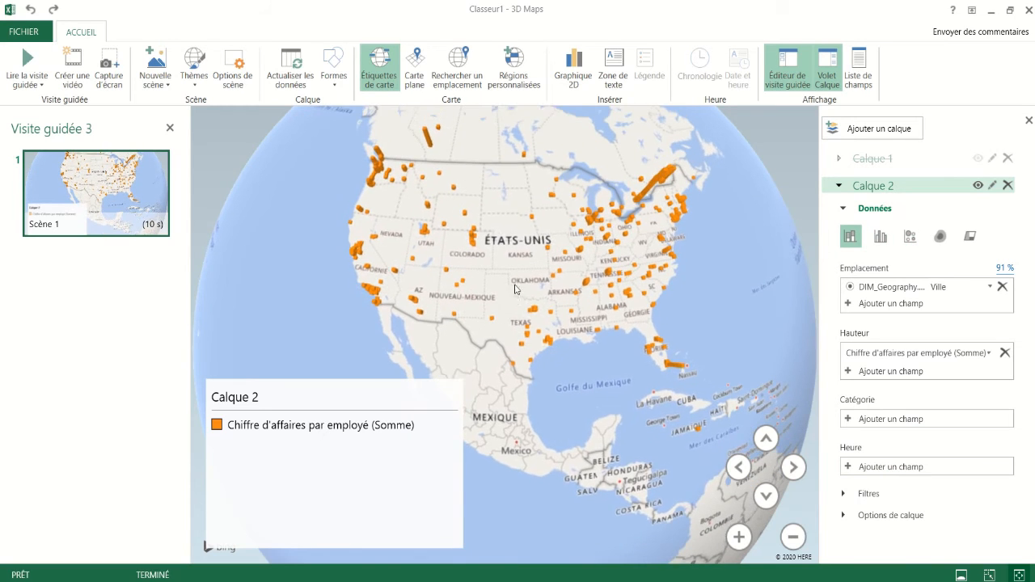
Try the clustered column visualization on Calque 2, and switch the layer to a heat map.
left_click(882, 241)
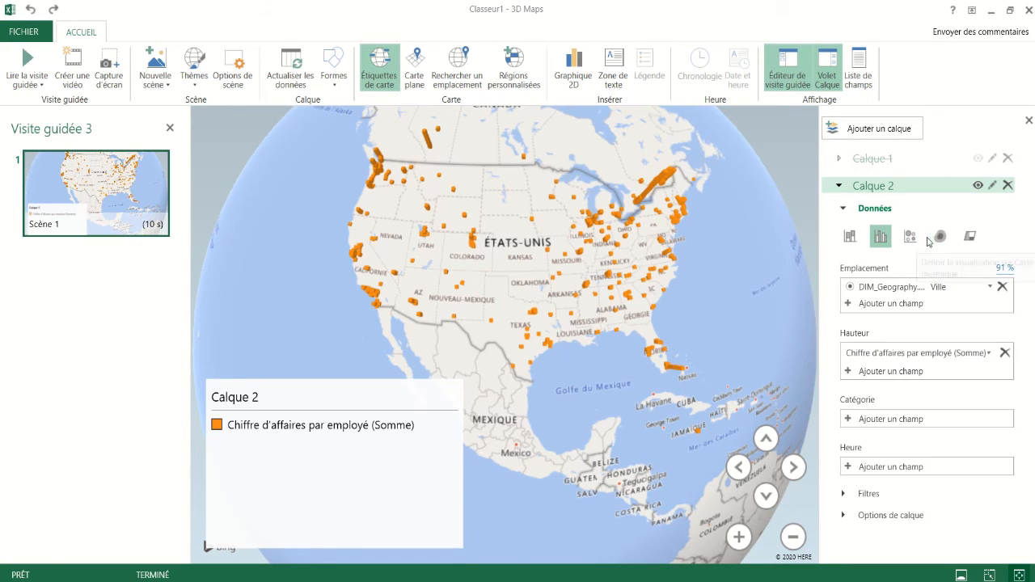
left_click(942, 240)
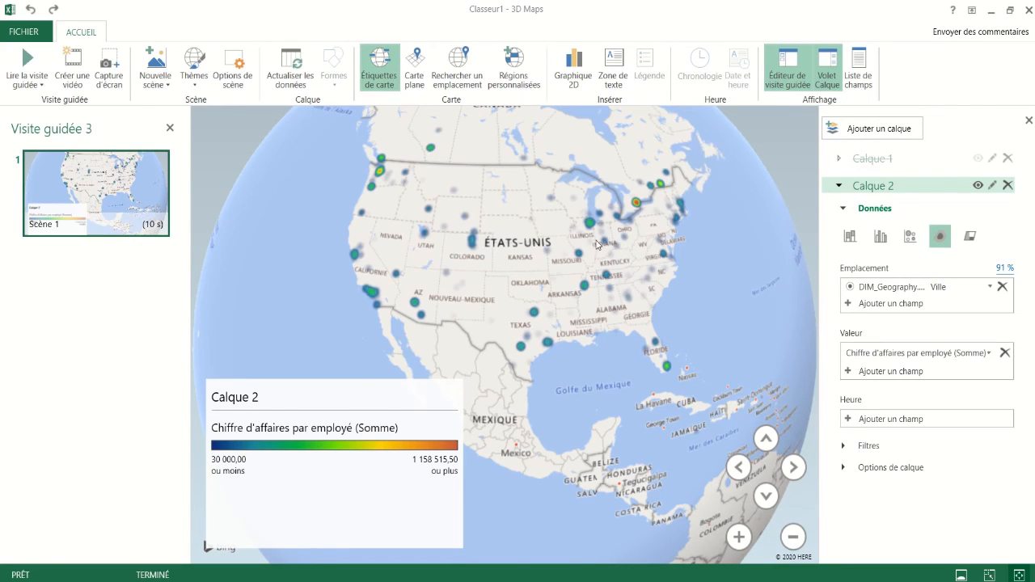
scroll(396, 234, "up", 3)
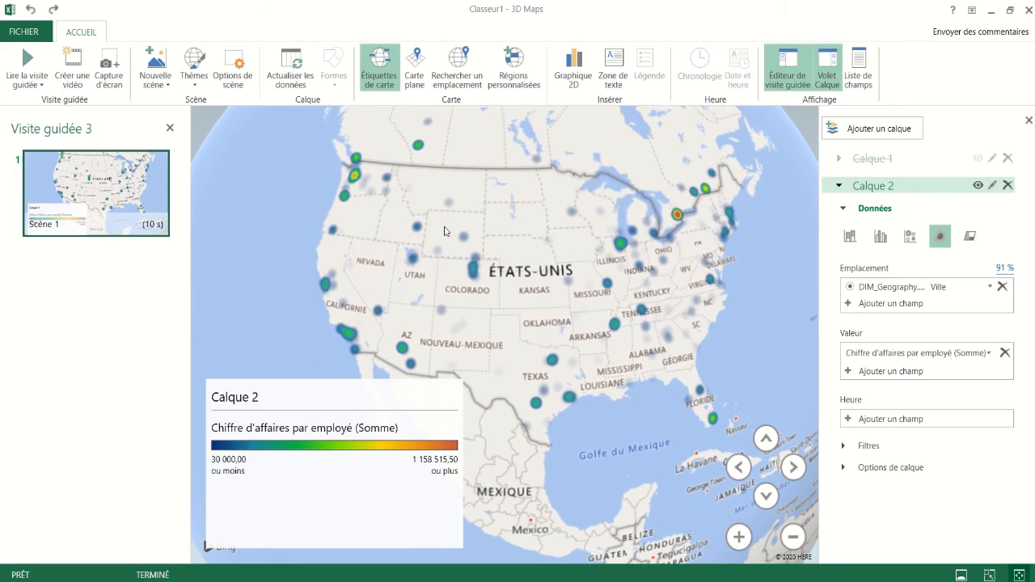
left_click_drag(464, 274, 461, 260)
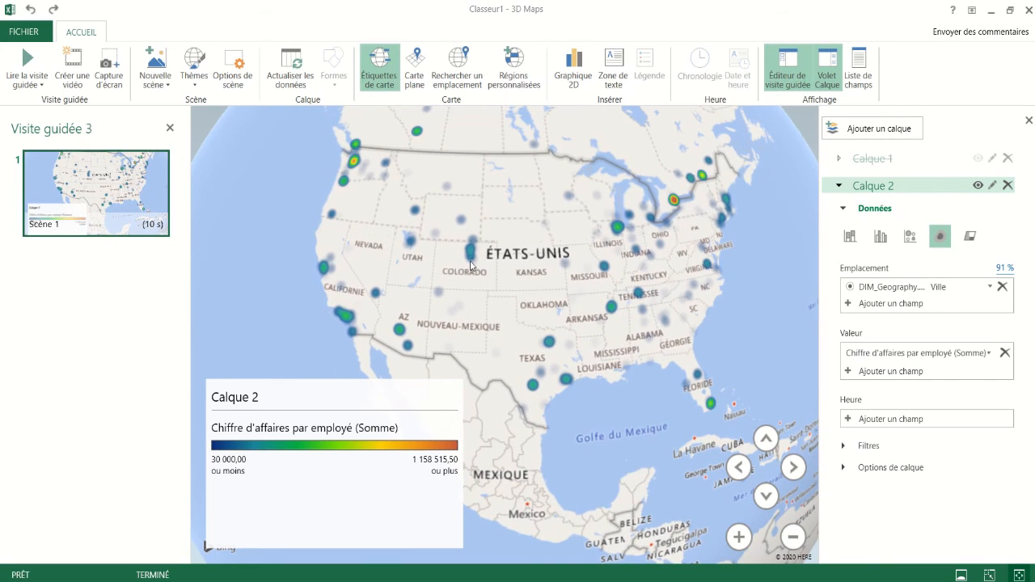
Set the heat map's radius of influence to 260% in the layer options, and collapse the options.
left_click(843, 468)
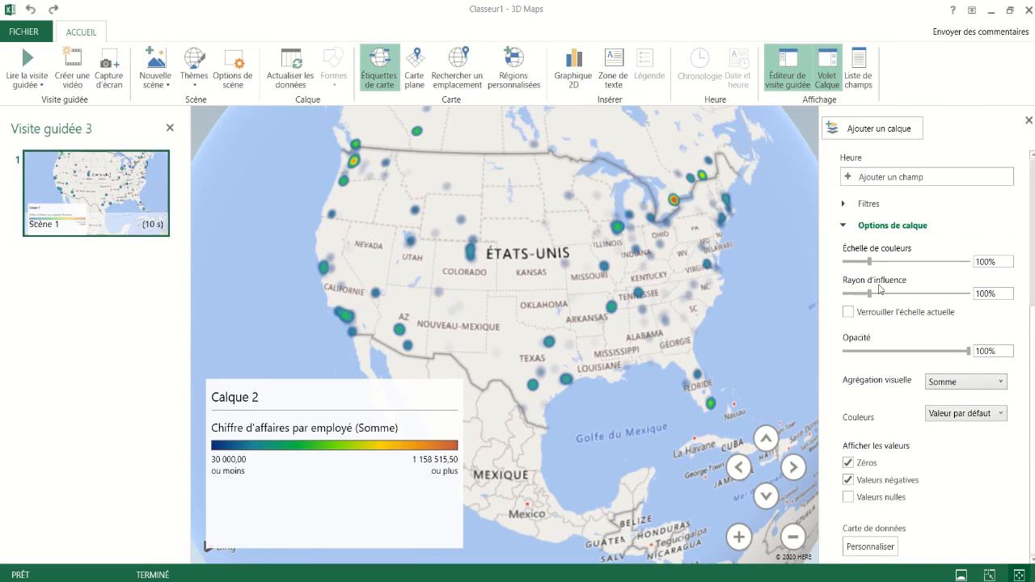
left_click_drag(874, 293, 922, 294)
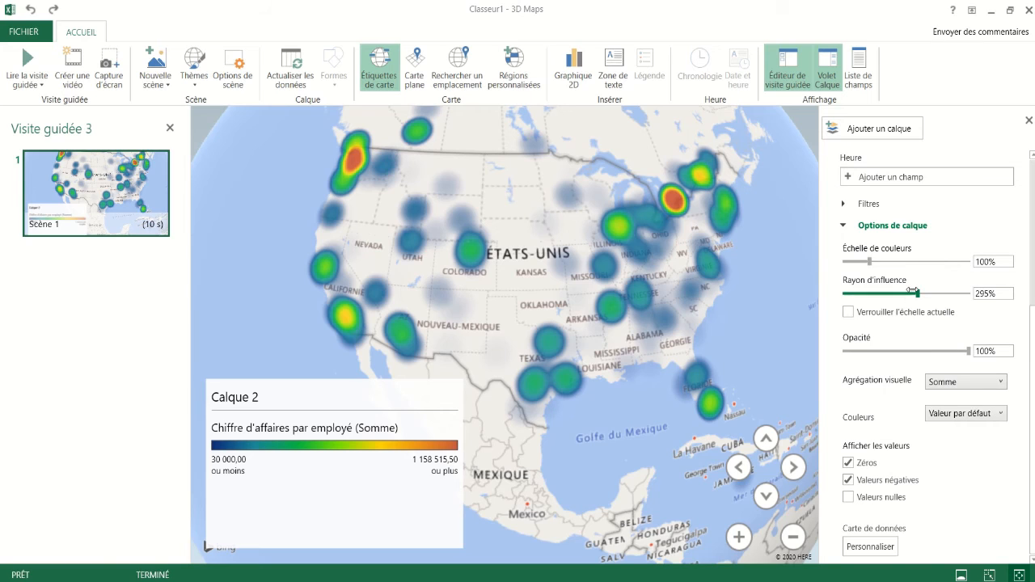
left_click_drag(914, 293, 907, 295)
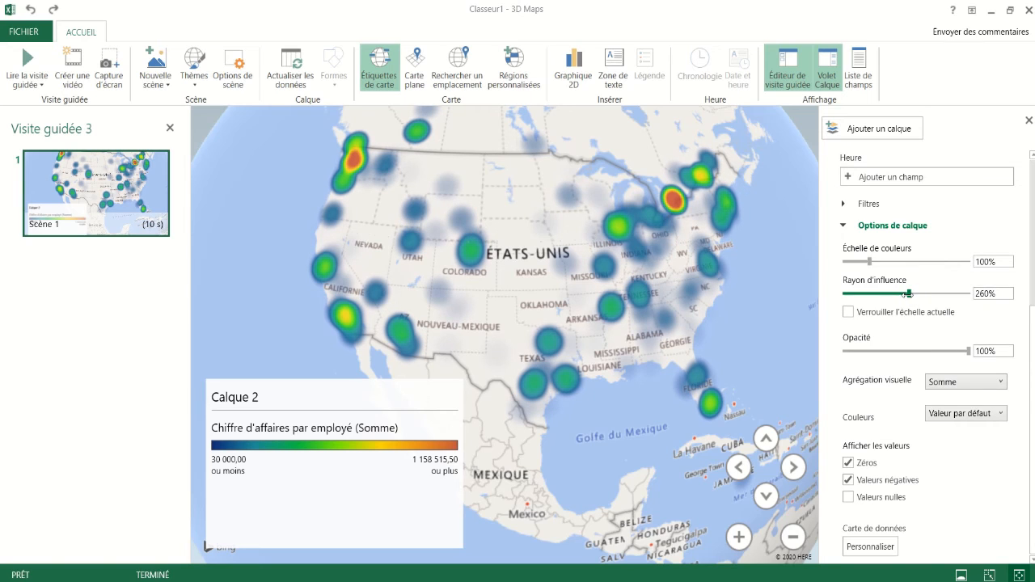
left_click(844, 227)
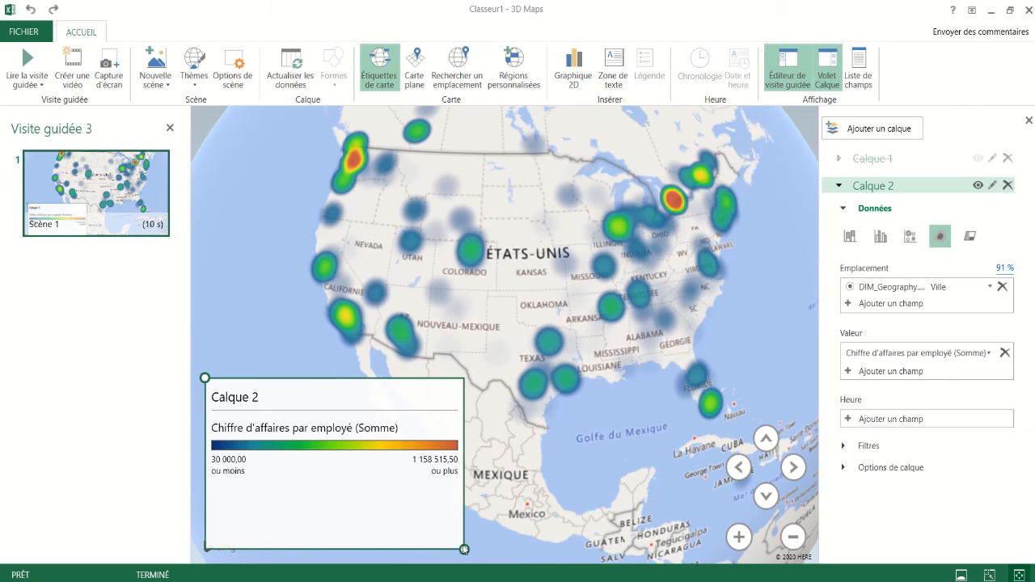
Reduce the height of Calque 2's legend and aggregate Chiffre d'affaires par employé by Moyenne.
left_click_drag(463, 550, 465, 508)
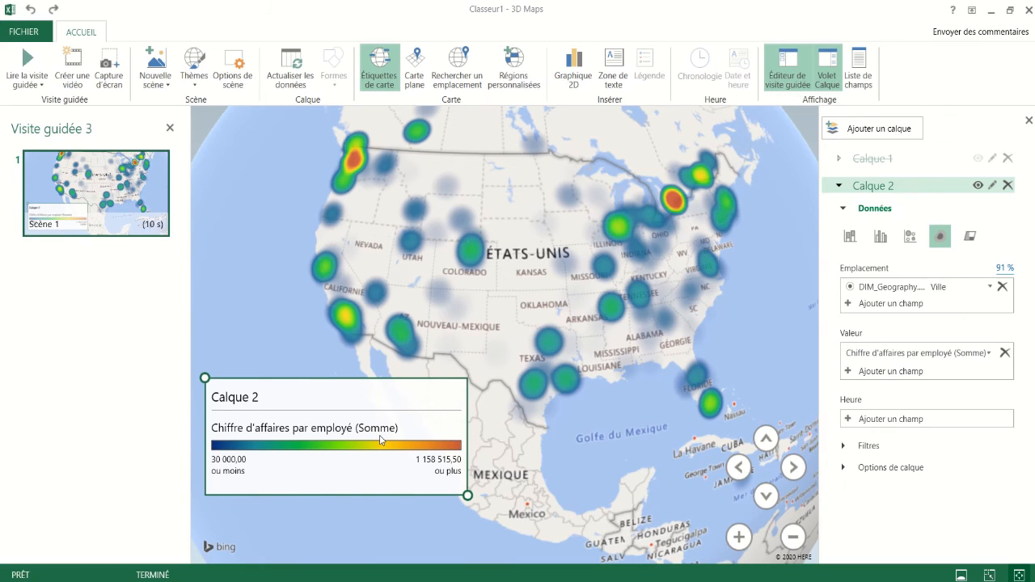
left_click(990, 354)
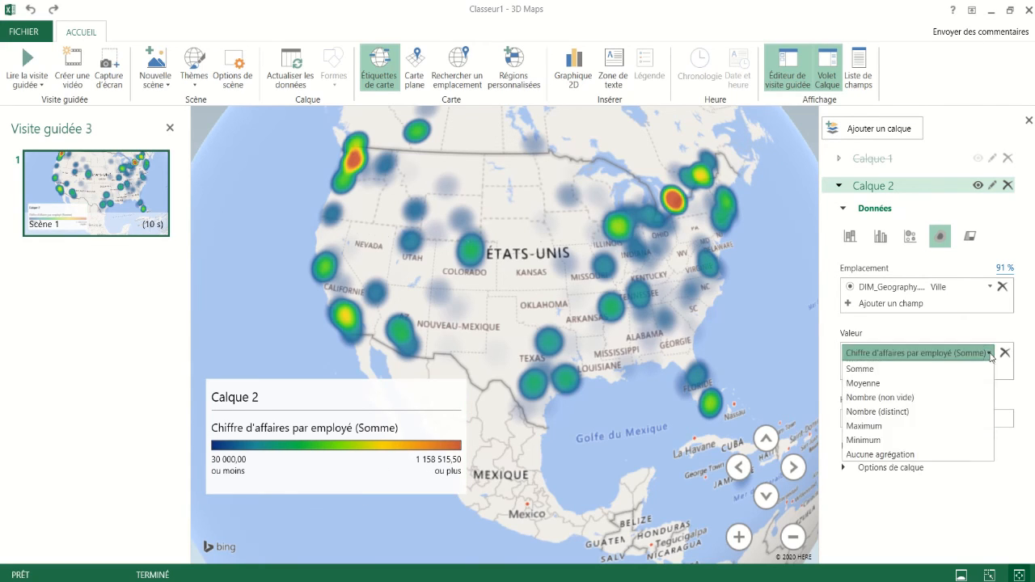
left_click(868, 384)
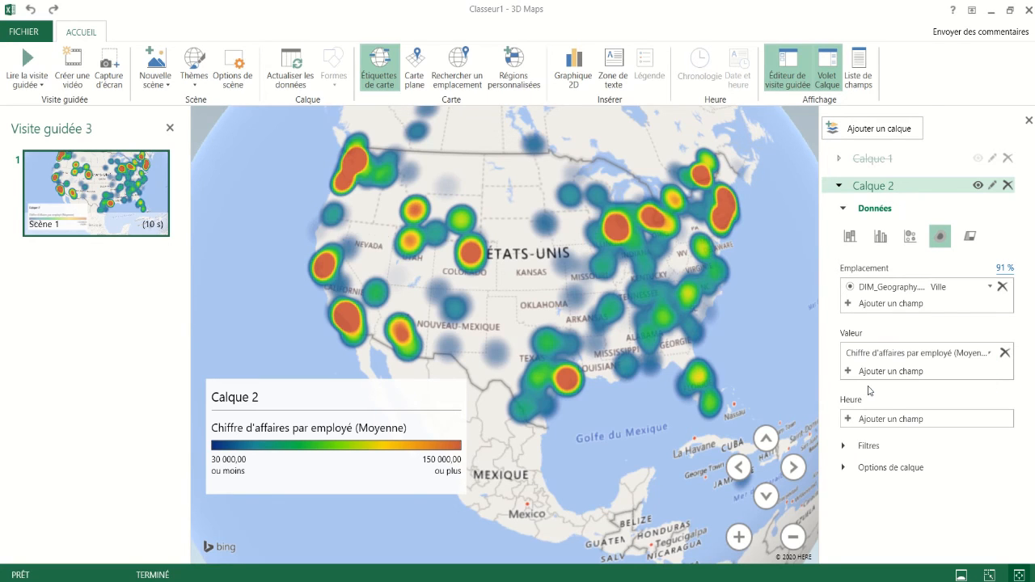
Show Calque 1 instead of Calque 2 and set its Chiffre d'affaires / m2 aggregation to Moyenne.
left_click(978, 185)
left_click(978, 159)
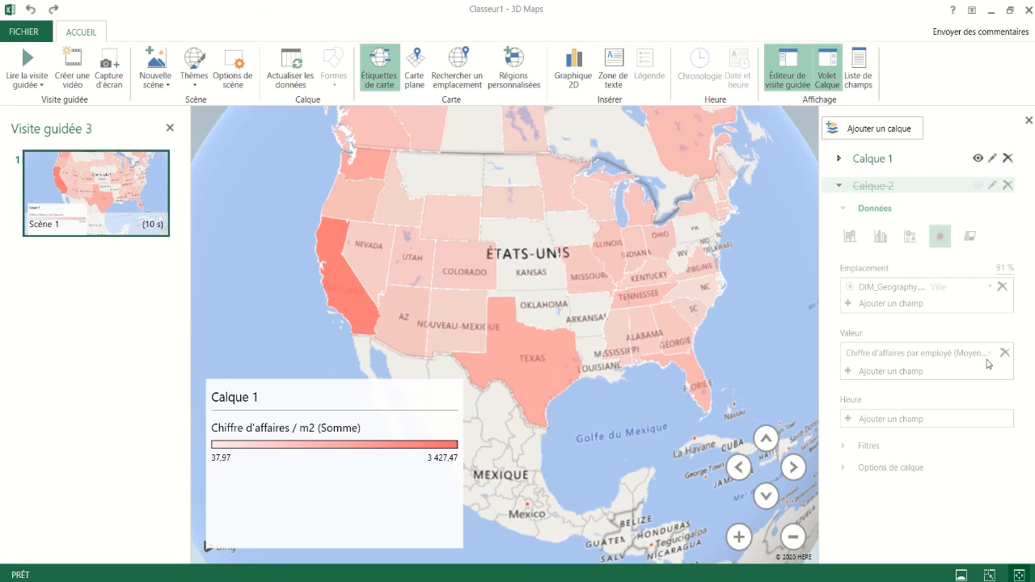
left_click(843, 159)
left_click(988, 326)
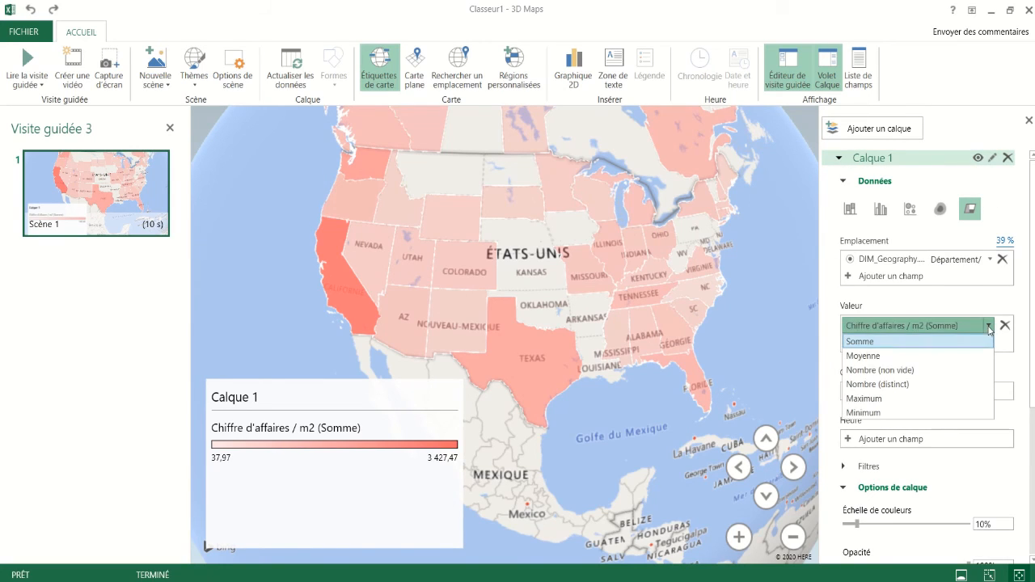
left_click(955, 356)
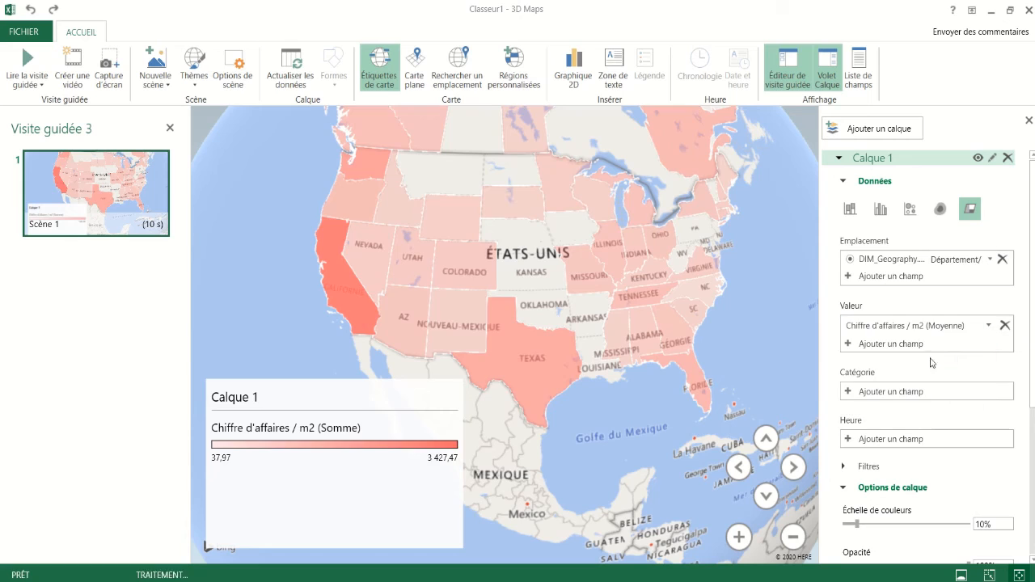
Collapse and hide Calque 1, and add a third layer.
left_click(837, 159)
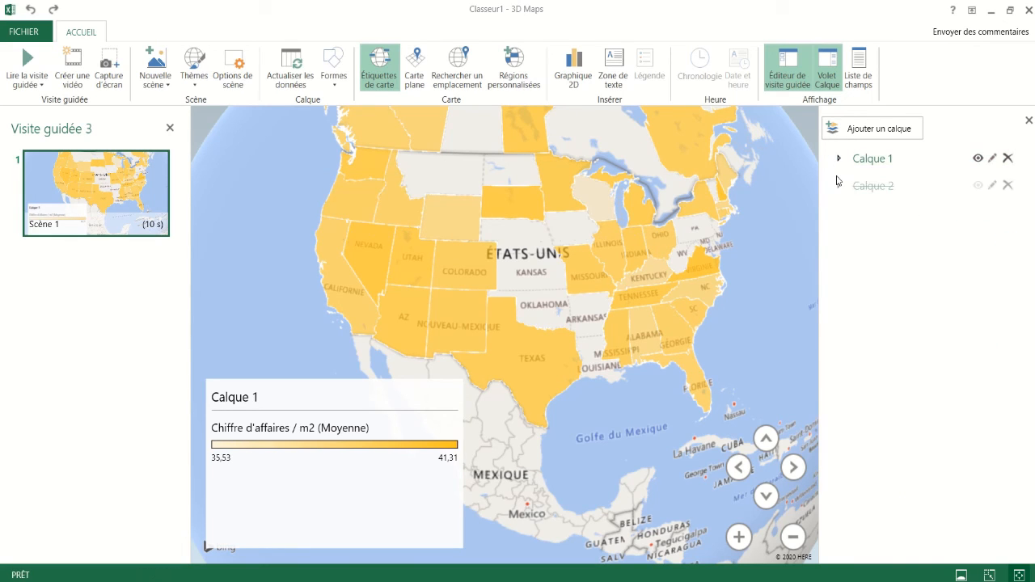
left_click(977, 157)
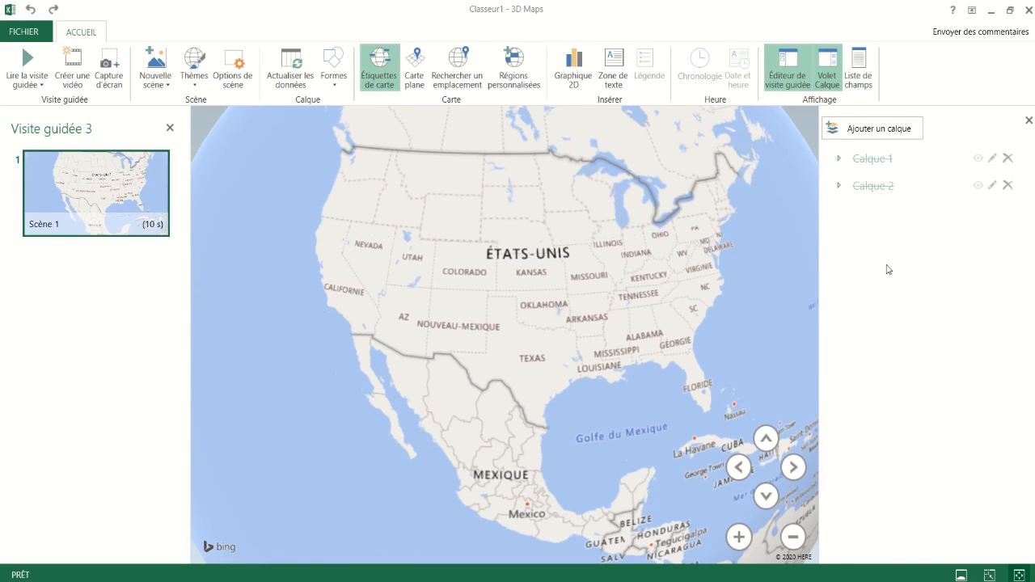
left_click(866, 130)
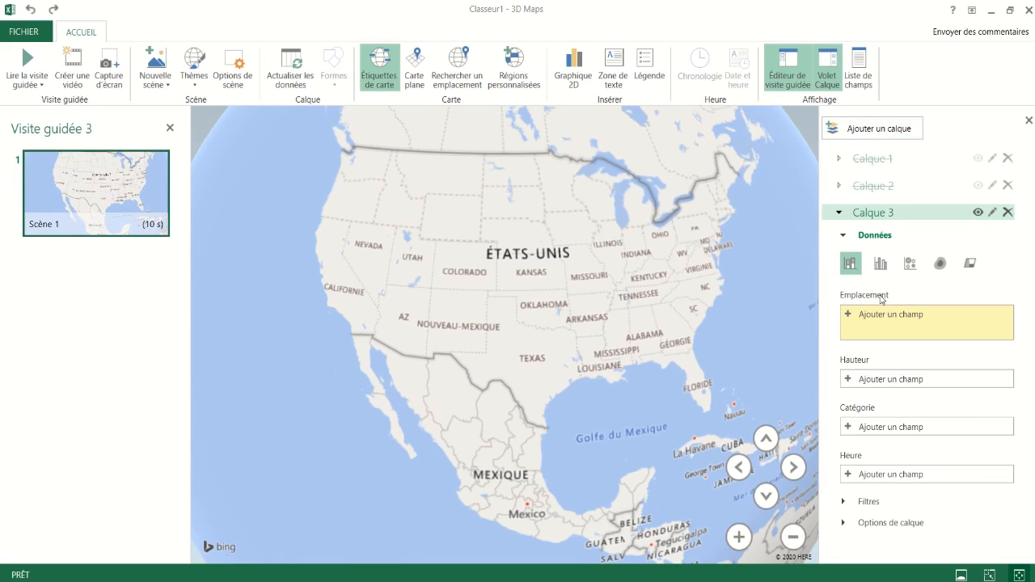
Set DIM_Geography.City from the Cartographie1 table as the location of Calque 3.
left_click(848, 315)
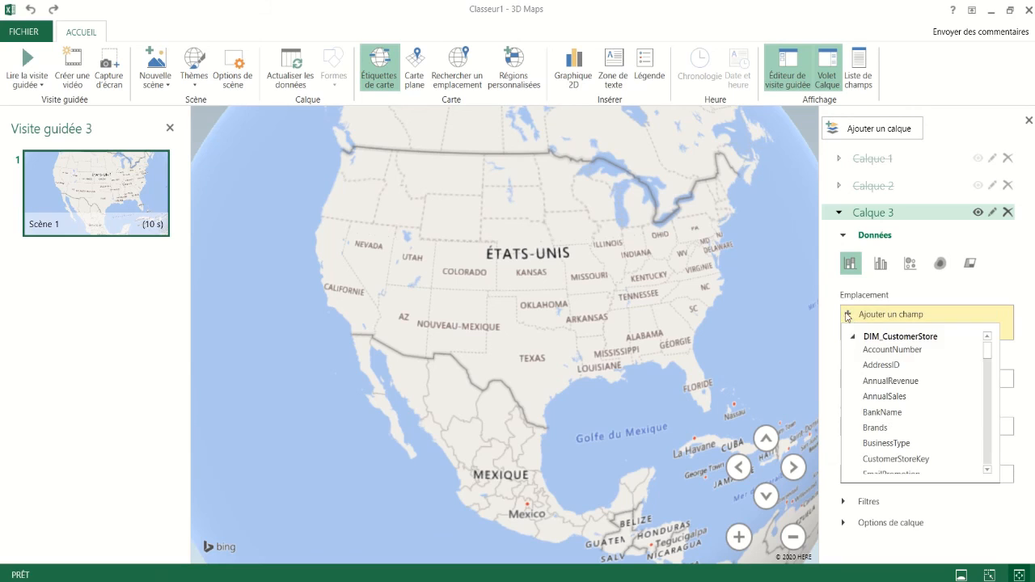
left_click(851, 336)
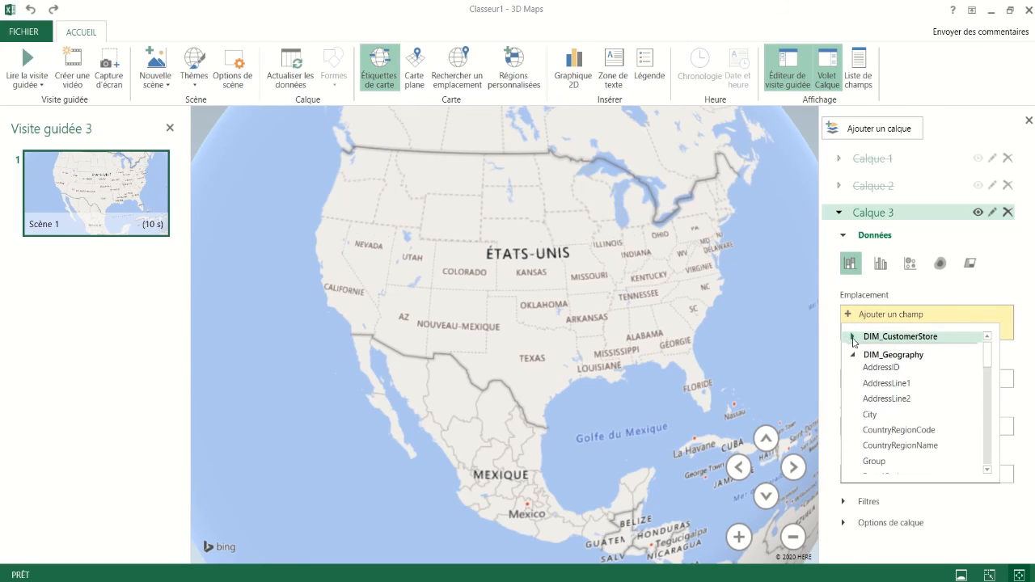
left_click(853, 354)
scroll(946, 388, "down", 5)
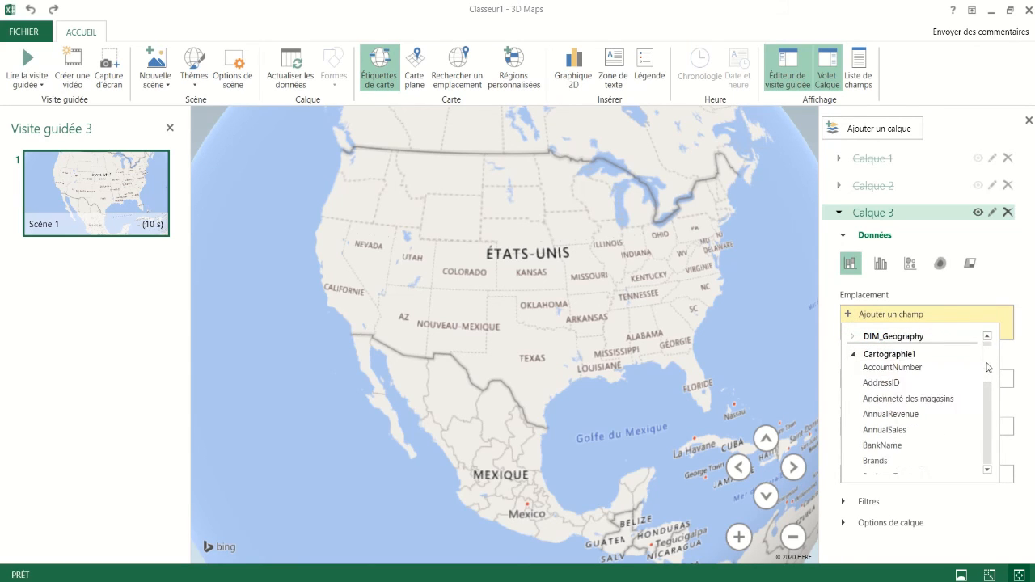
left_click(938, 431)
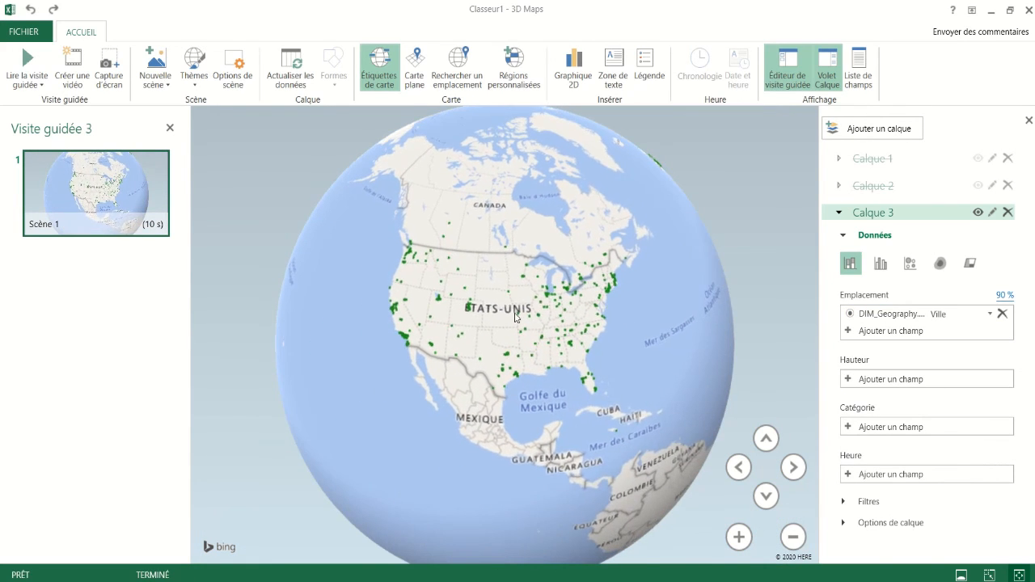
Set Ancienneté des magasins from the Cartographie1 table as the height of Calque 3.
left_click(859, 380)
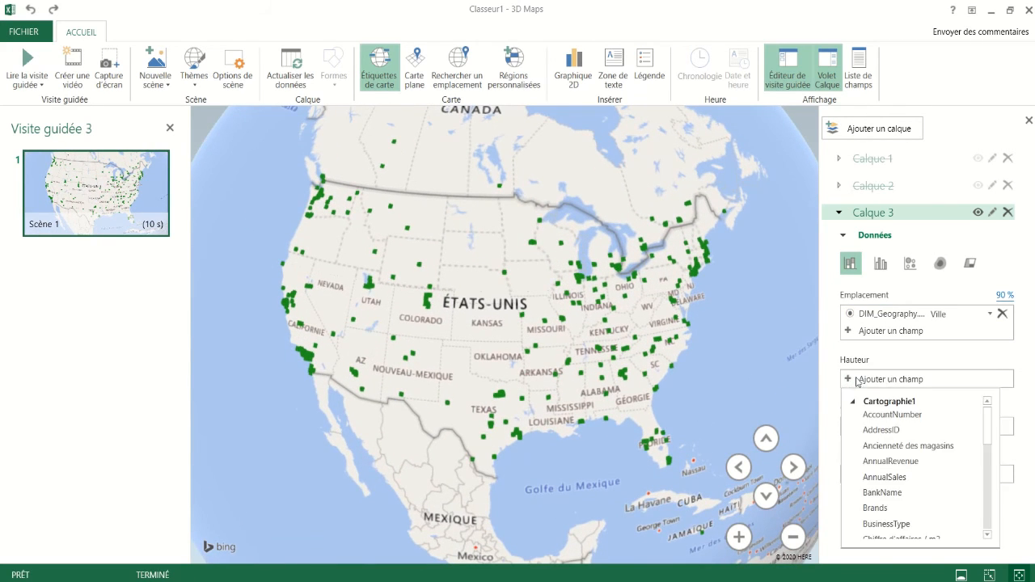
left_click(856, 404)
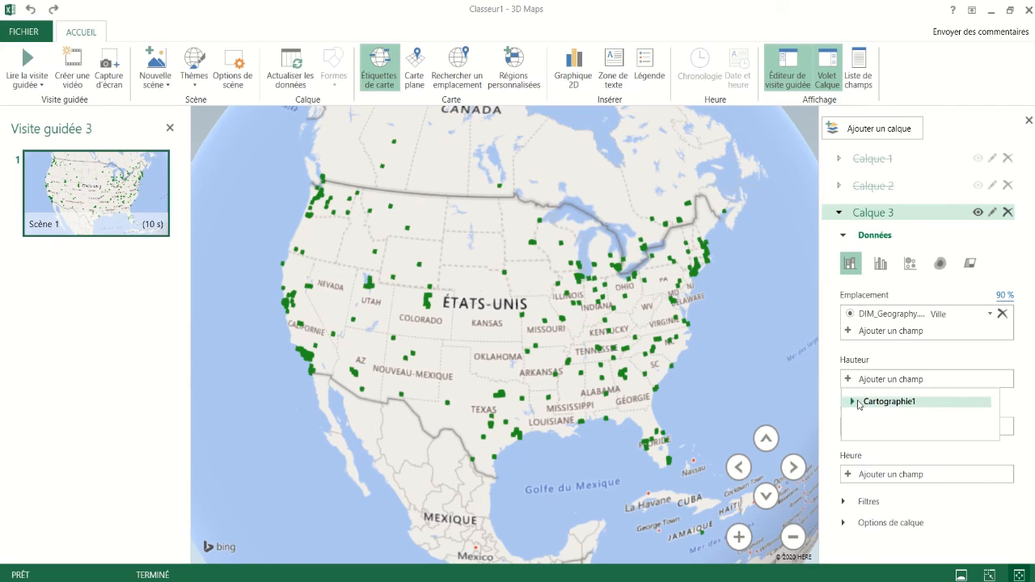
left_click(854, 402)
mouse_move(987, 425)
left_mouse_down()
mouse_move(991, 506)
mouse_move(985, 426)
left_mouse_up()
left_click(936, 444)
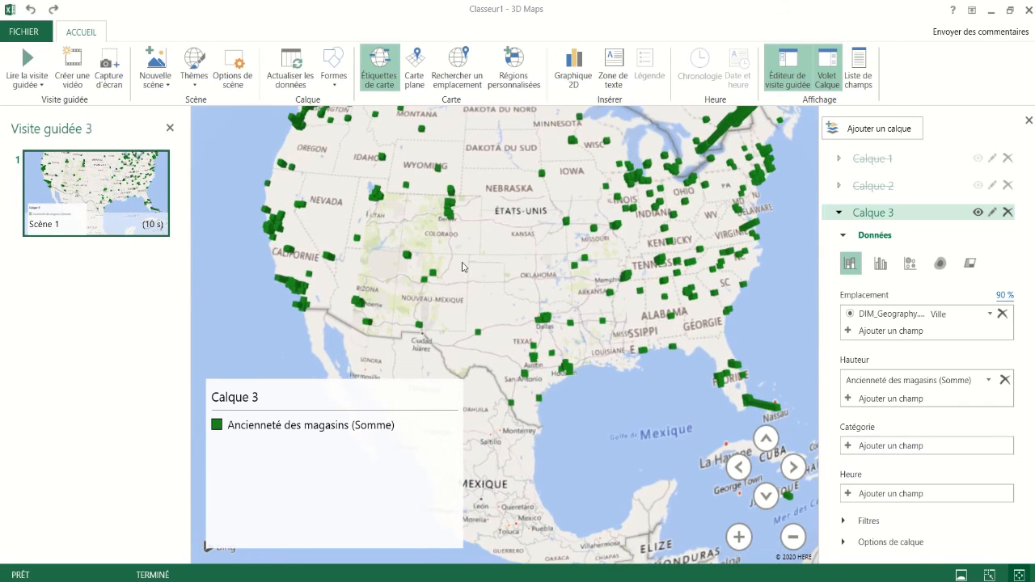
Shrink Calque 3's legend to fit its text and move it down to the map's lower-left corner.
mouse_move(437, 496)
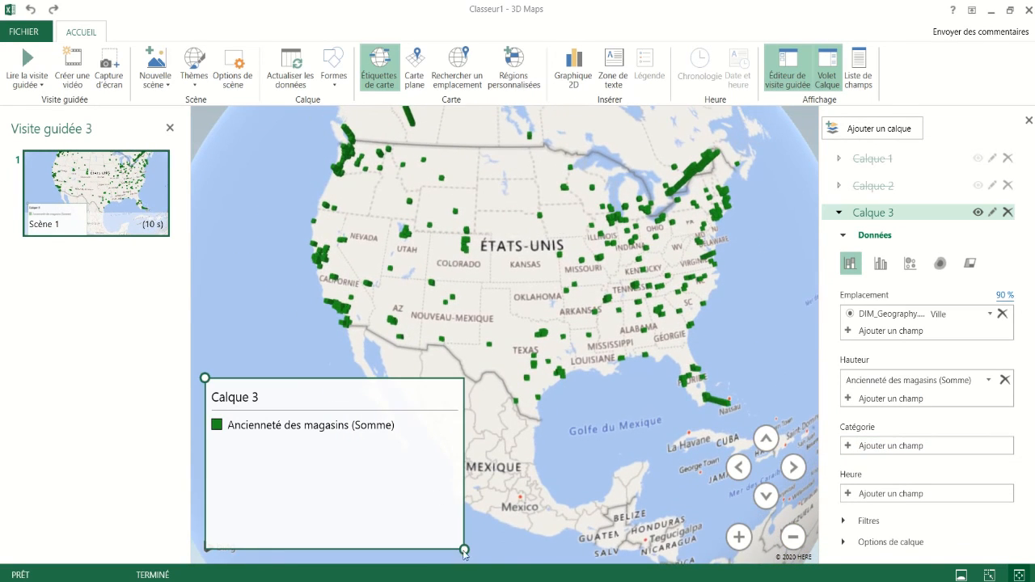
left_click_drag(464, 550, 409, 448)
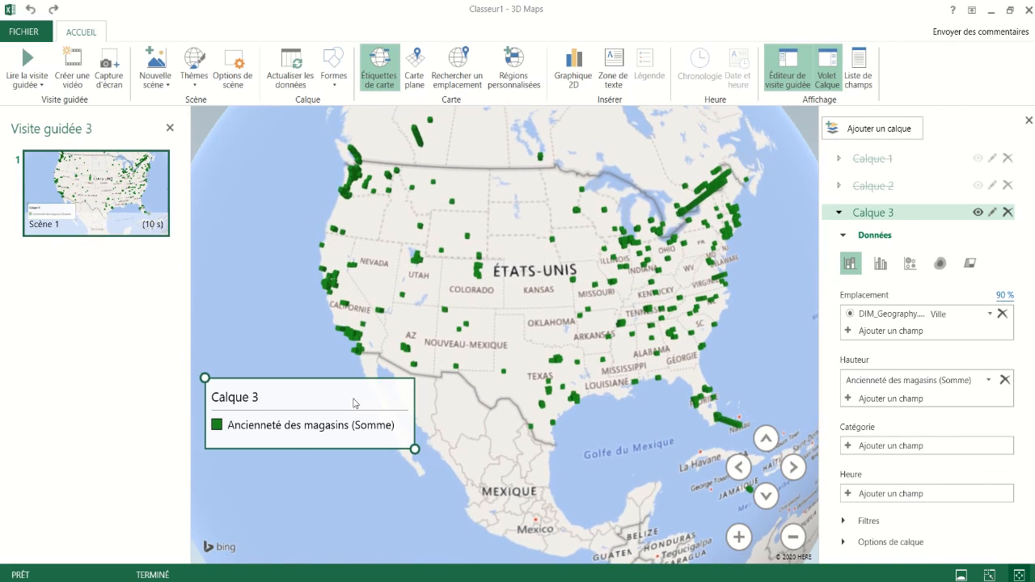
left_click_drag(353, 403, 351, 474)
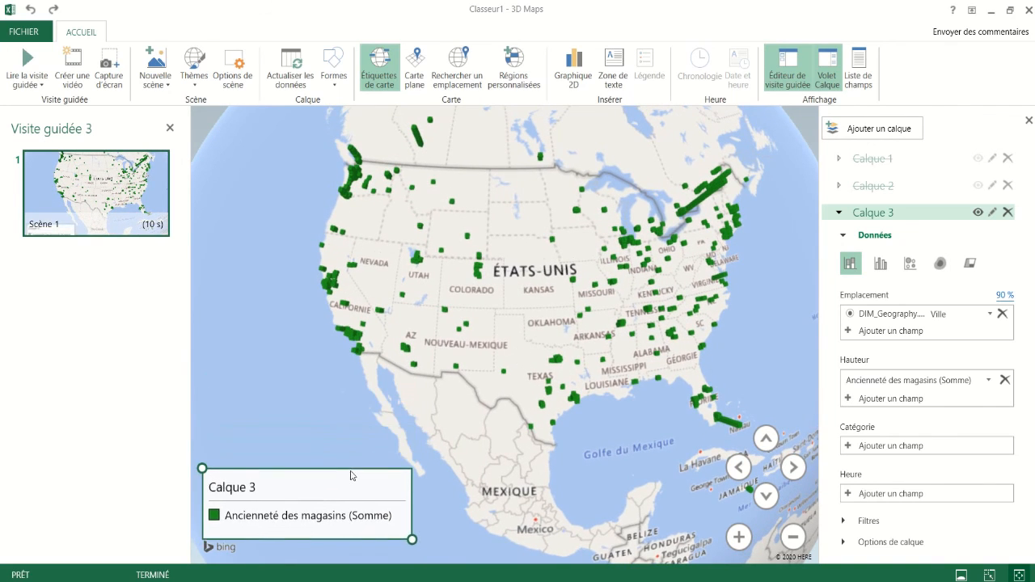
Aggregate Calque 3's store age height as Moyenne, keeping the stacked column visualization after trying clustered columns.
left_click(988, 379)
left_click(948, 410)
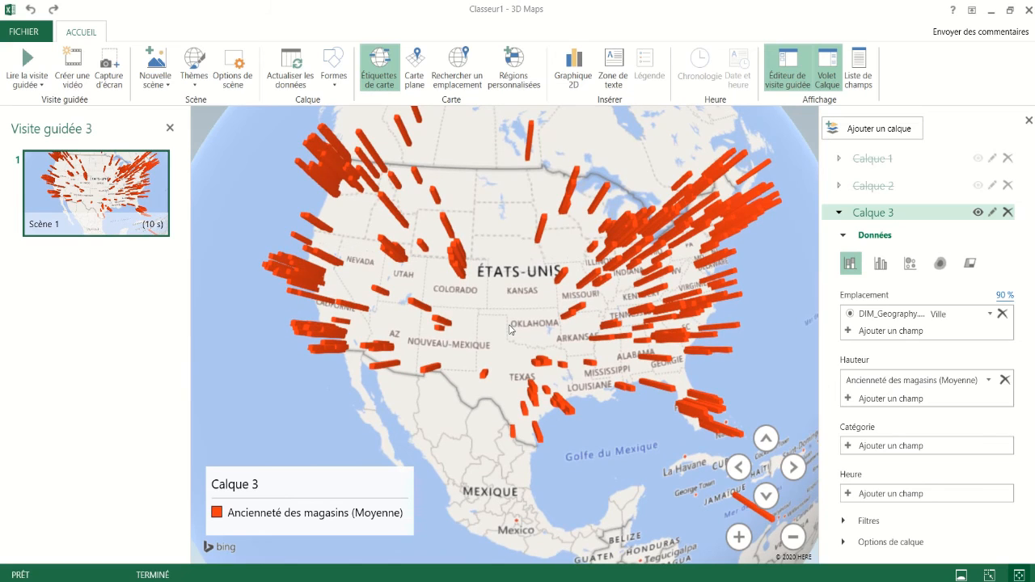
left_click(880, 263)
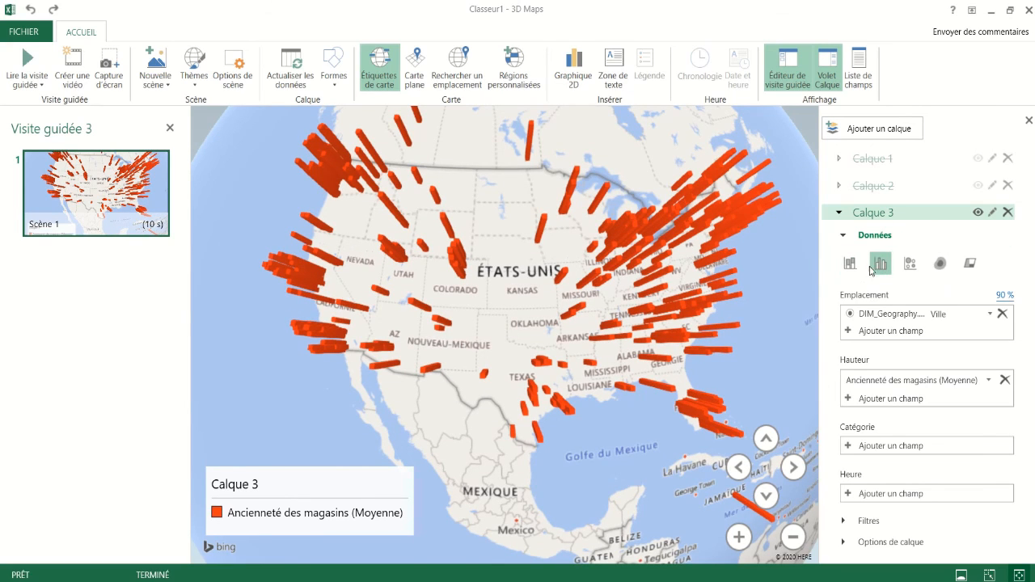
left_click(852, 265)
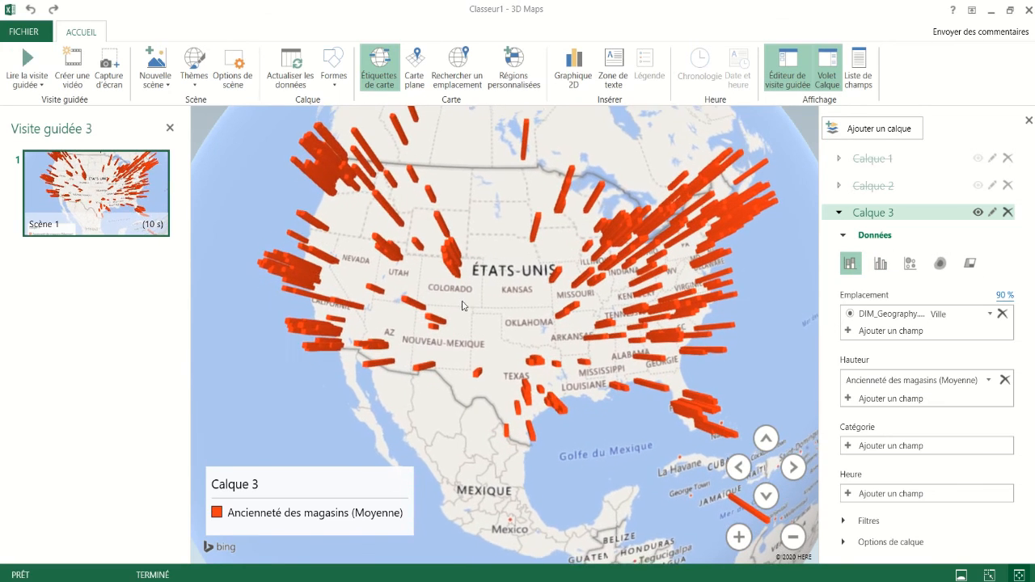
Tilt and rotate the globe to view Calque 3's columns over the United States in perspective.
left_click(766, 496)
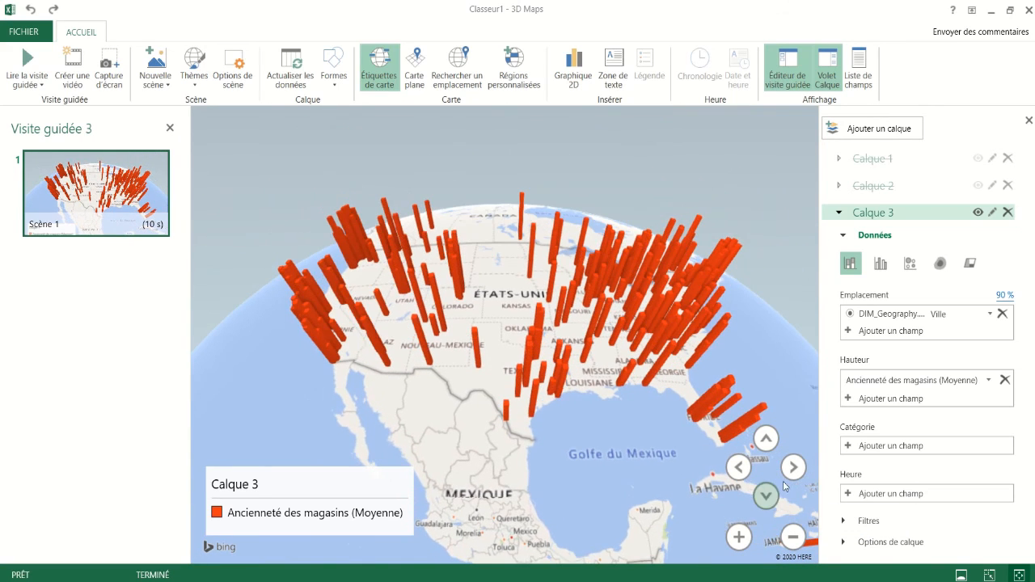
left_click(792, 467)
left_click(740, 469)
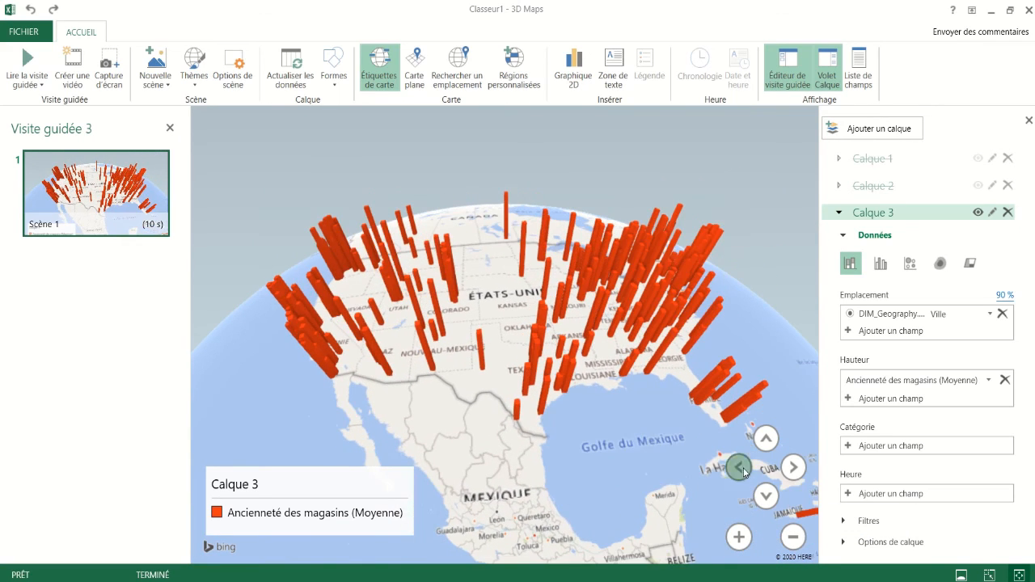
left_click(792, 467)
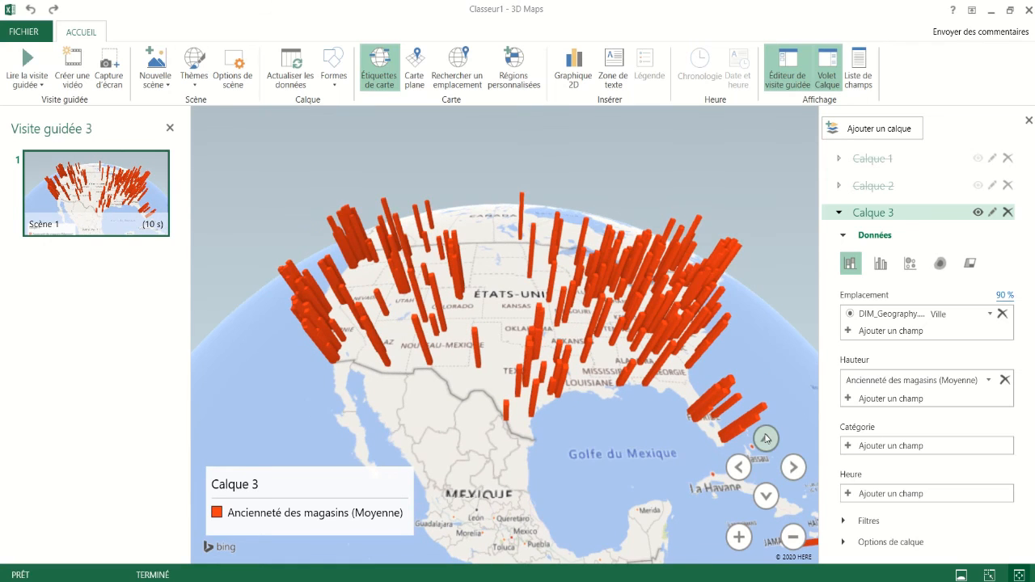
left_click(765, 438)
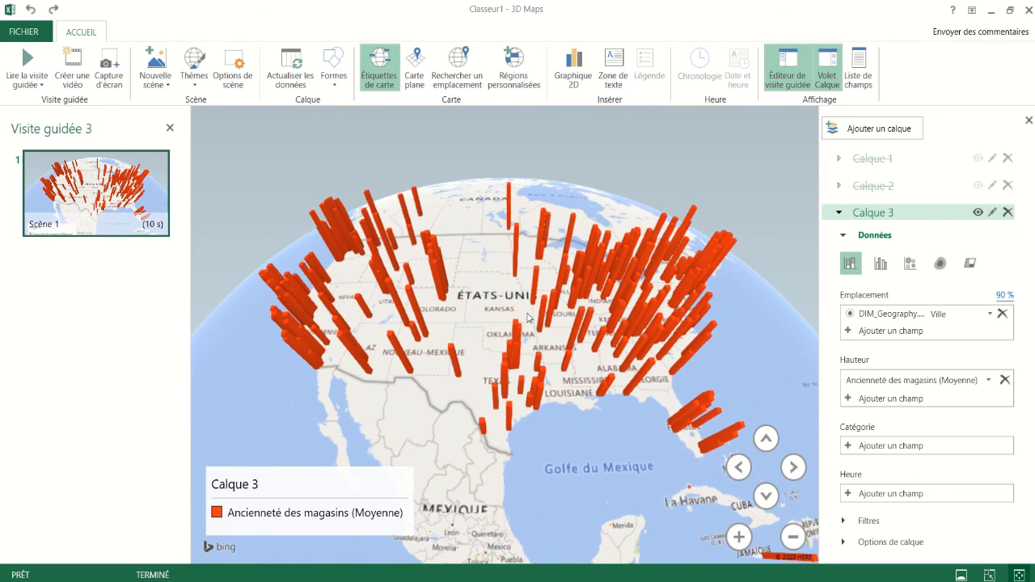
Filter Calque 3 on DIM_Geography.Group so that only North America is included.
left_click(845, 524)
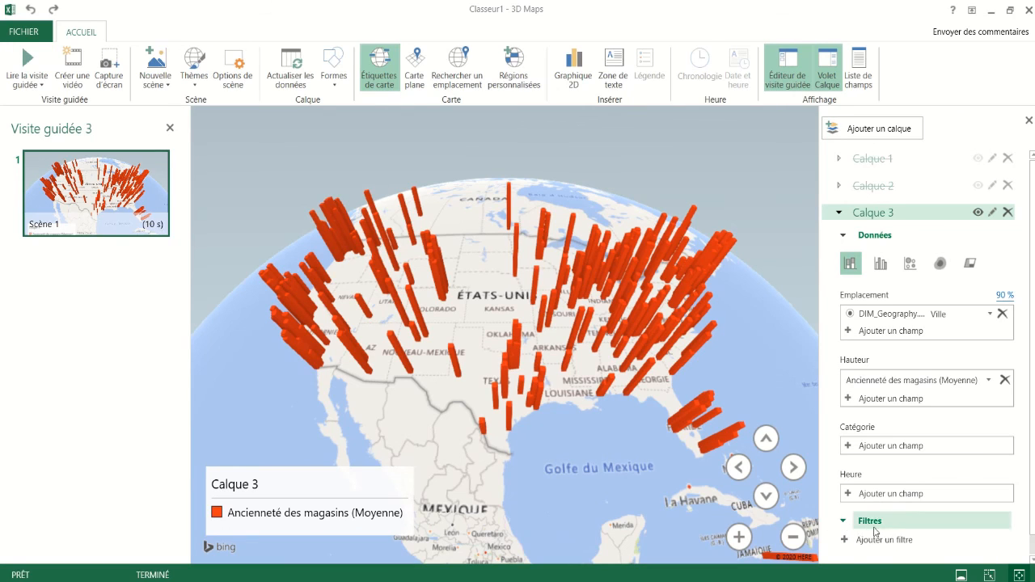
left_click(900, 518)
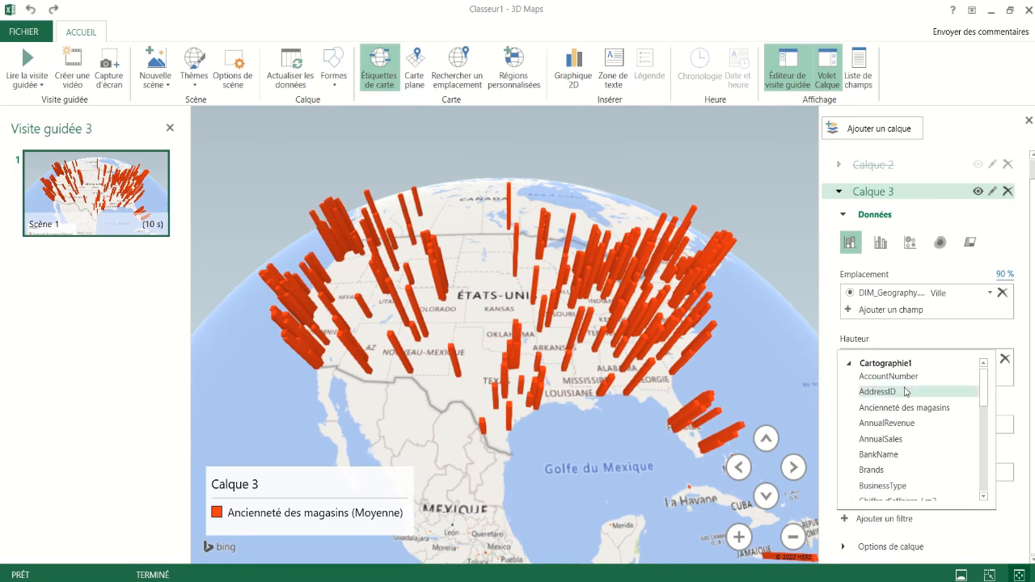
left_click(849, 363)
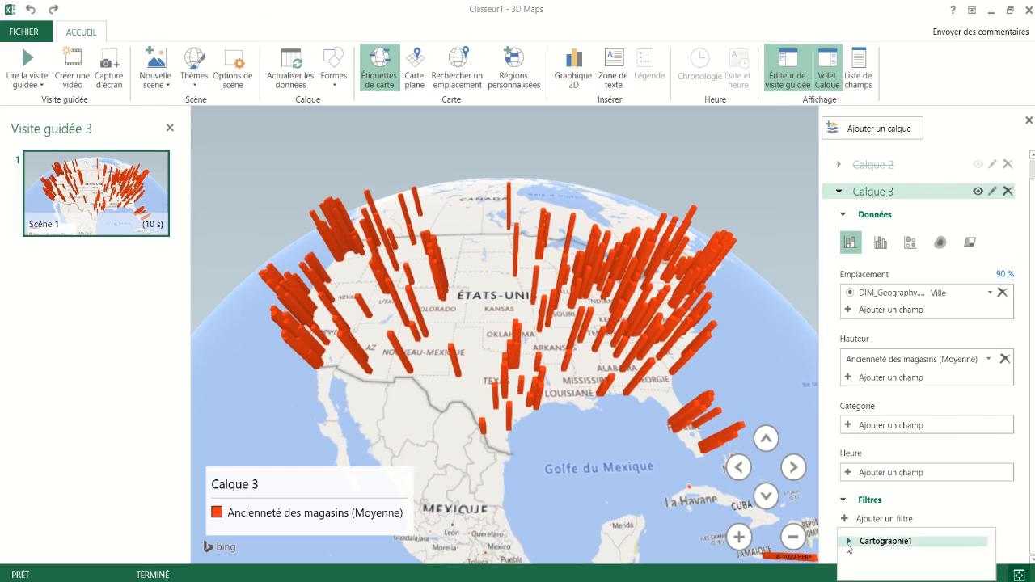
left_click(885, 539)
scroll(984, 404, "down", 1)
scroll(982, 396, "down", 3)
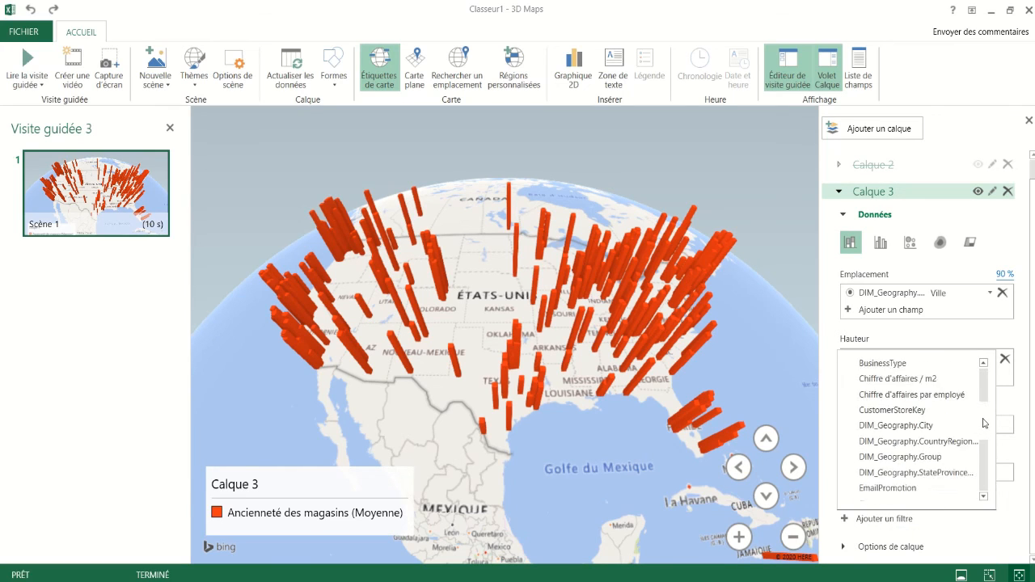
left_click(956, 428)
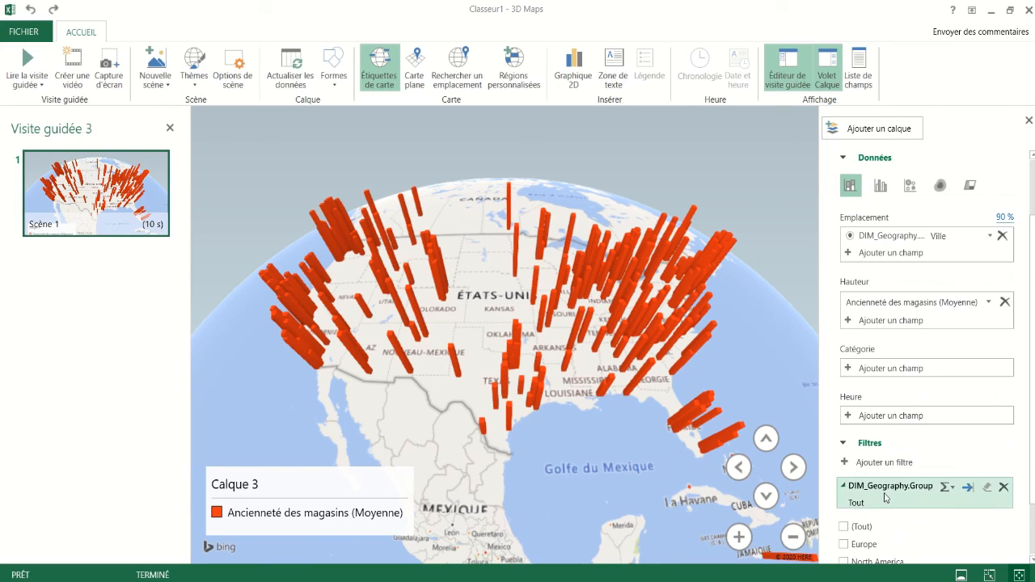
left_click(847, 562)
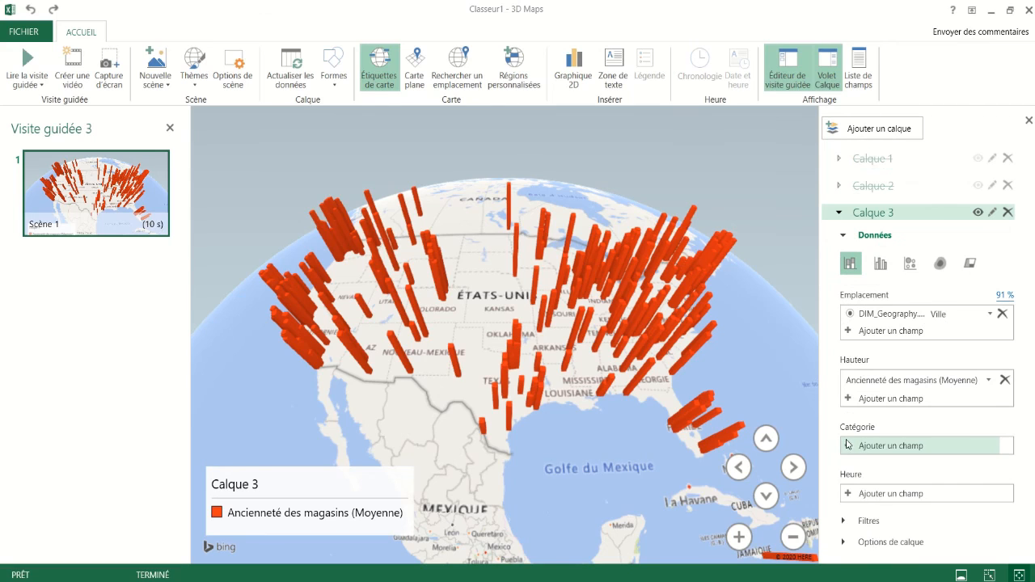
Set the colour of Calque 3's store age columns to green and collapse the layer's settings.
left_click(885, 542)
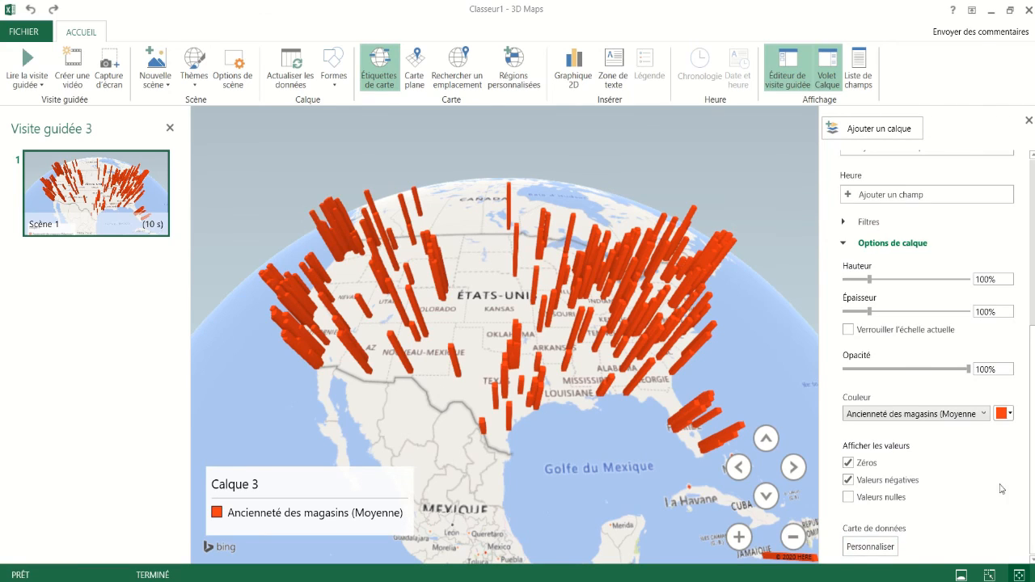
left_click(1008, 414)
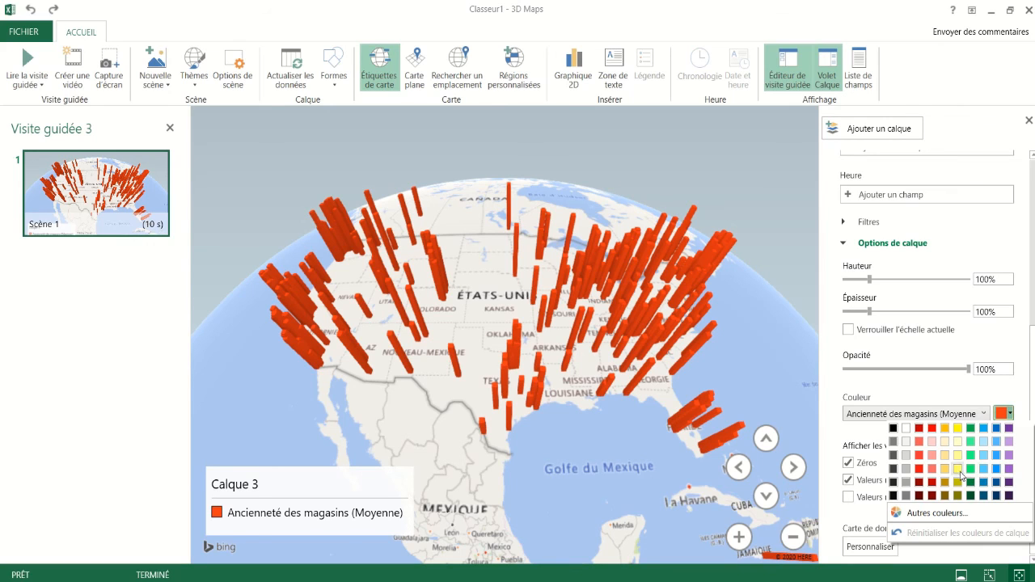
left_click(970, 428)
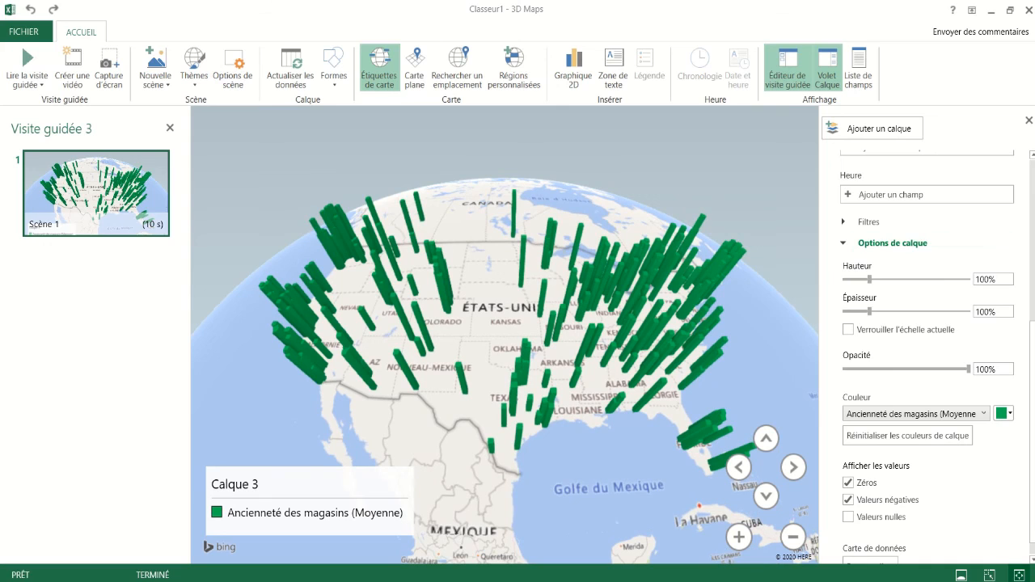
scroll(992, 214, "up", 3)
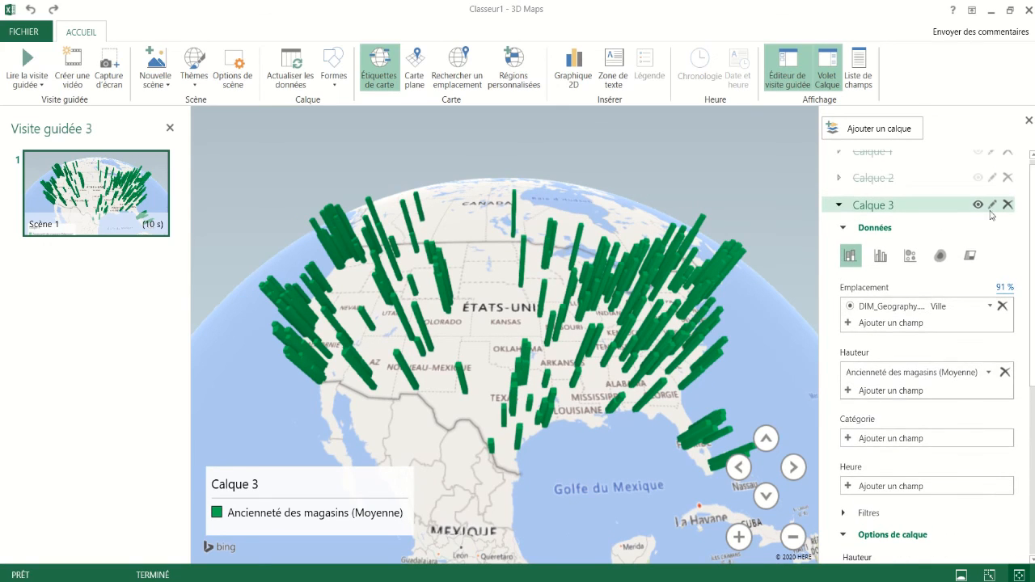
left_click(838, 205)
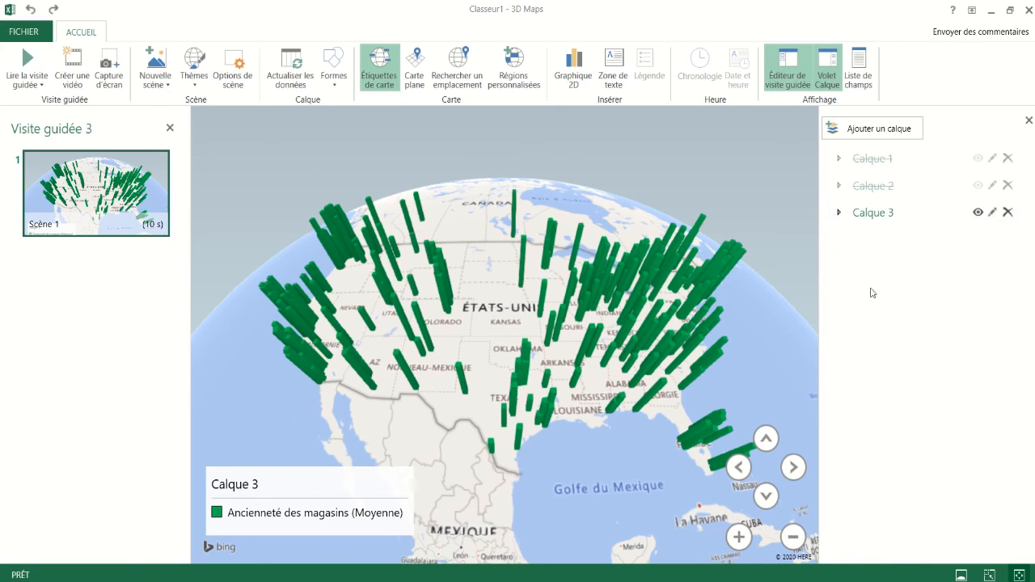
Show Calque 2 and Calque 1 together with Calque 3, and hide both of them again.
mouse_move(495, 309)
left_mouse_down()
mouse_move(492, 325)
mouse_move(494, 313)
left_mouse_up()
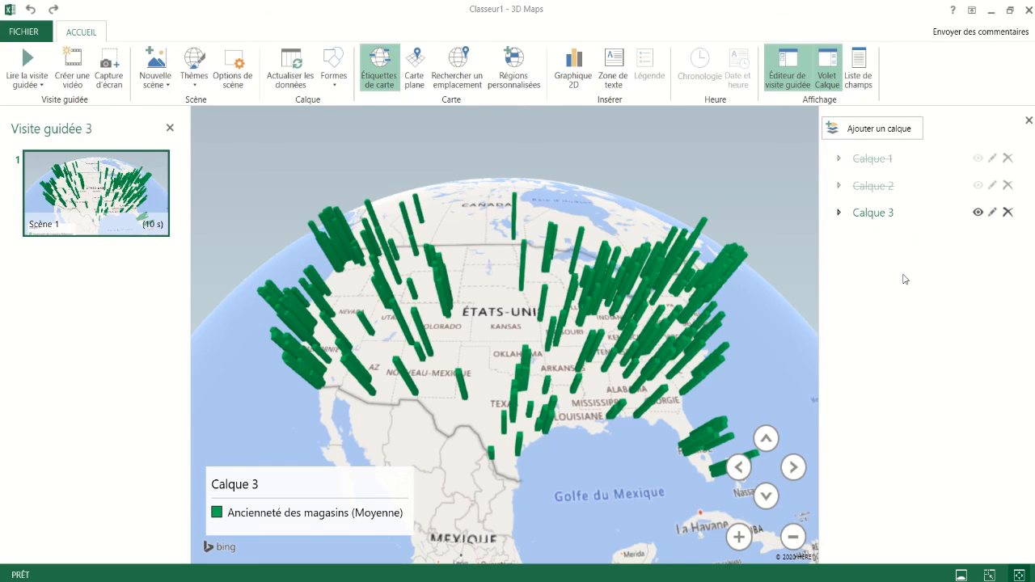
left_click(977, 185)
left_click(978, 157)
left_click_drag(518, 320, 537, 291)
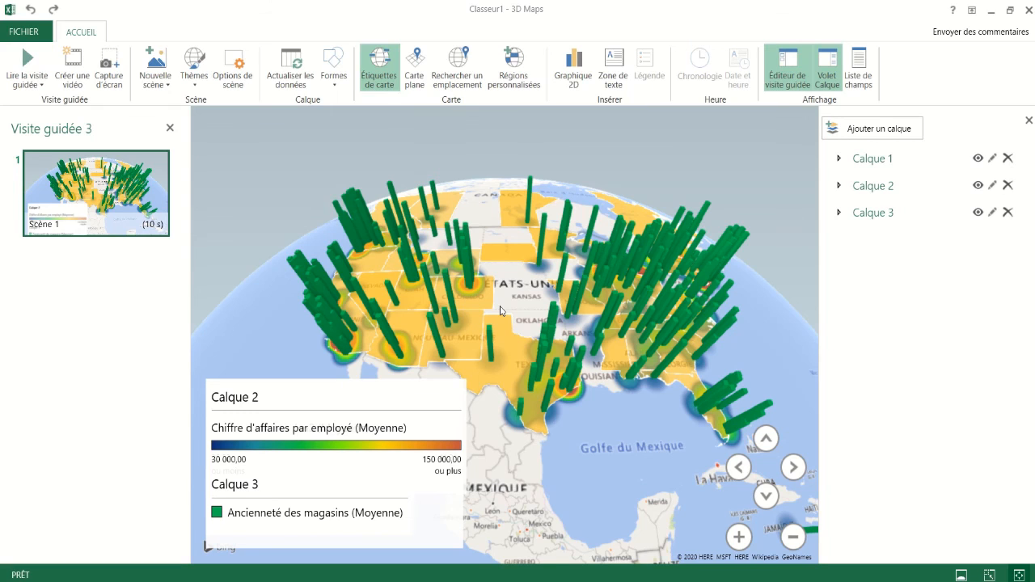
left_click(978, 159)
left_click(977, 185)
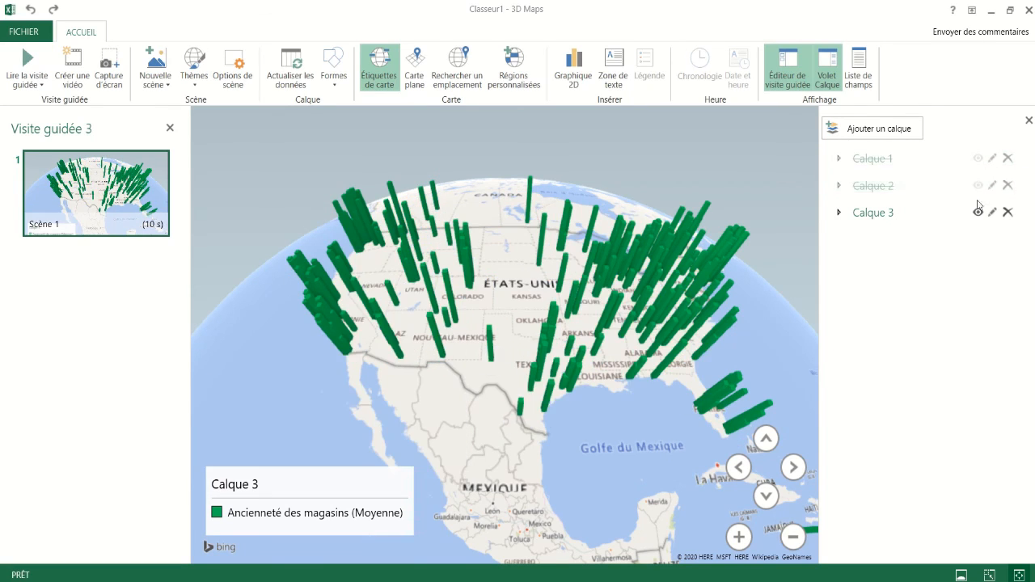
View Calque 2 on its own, and restore Calque 3 and Calque 1 so all three layers are displayed.
left_click(977, 212)
left_click(977, 185)
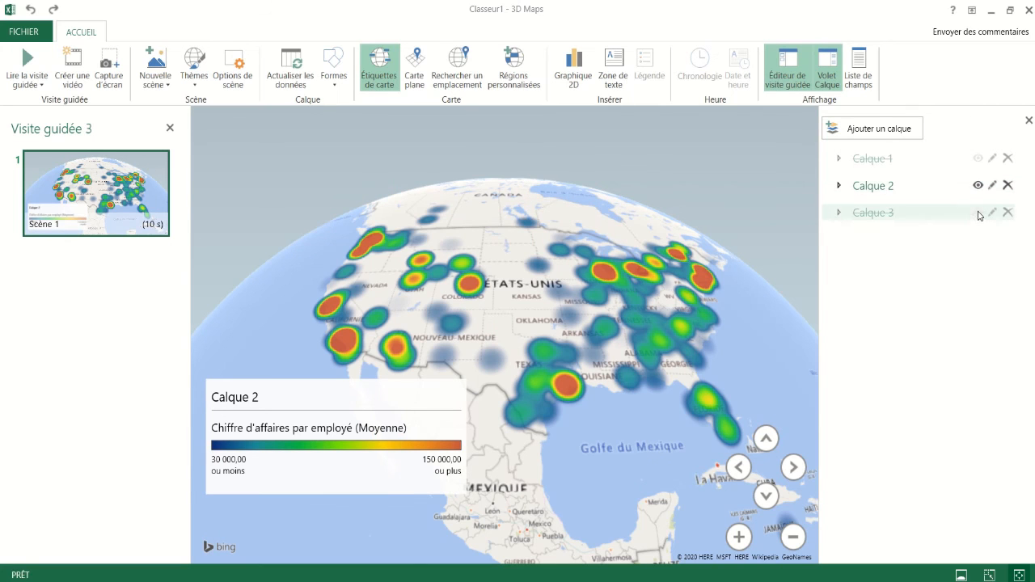
left_click(977, 212)
left_click(978, 158)
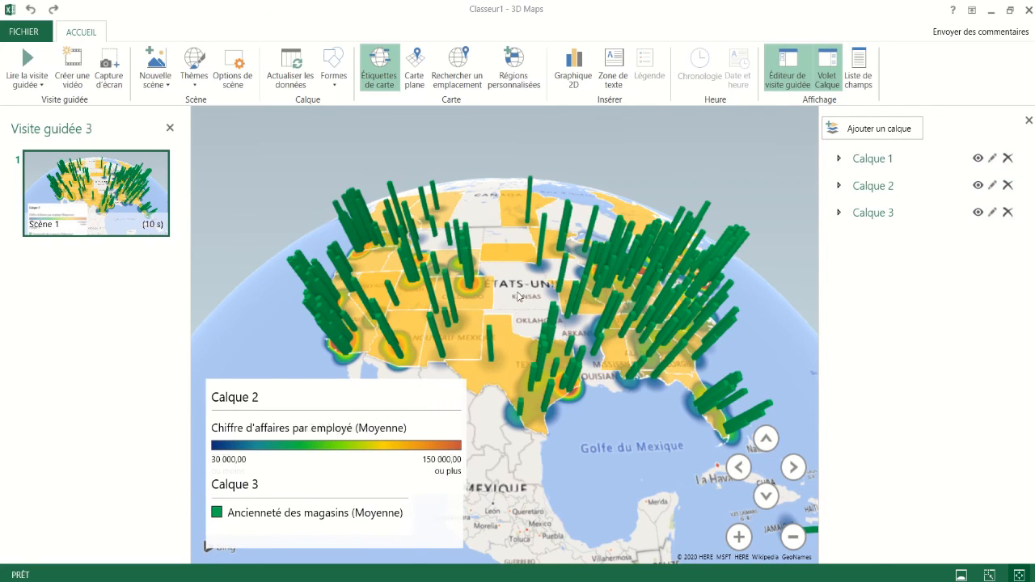
Switch the globe to a flat map and frame the whole United States with all three layers.
mouse_move(517, 297)
left_mouse_down()
mouse_move(524, 273)
mouse_move(525, 283)
left_mouse_up()
left_click(765, 439)
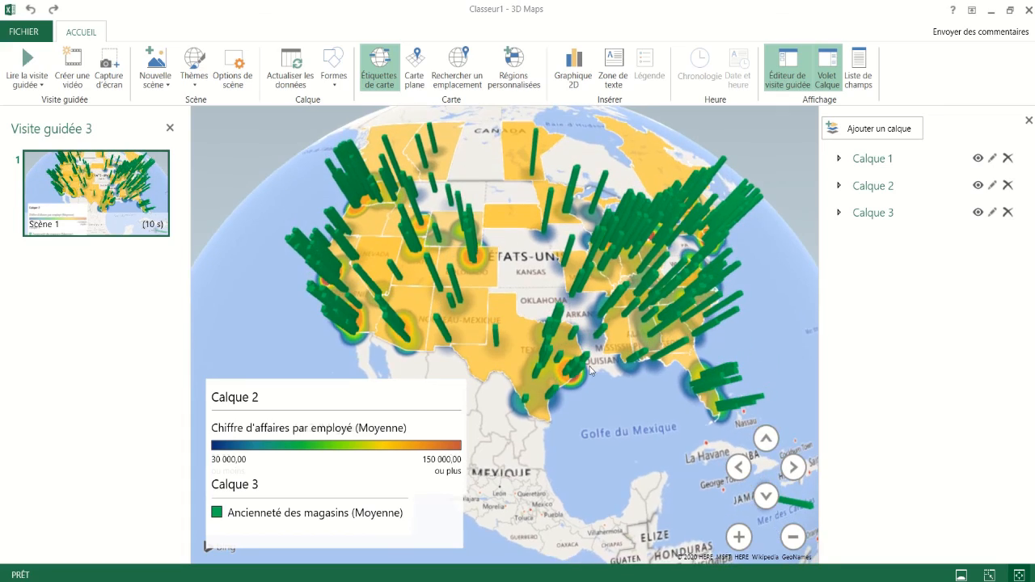
left_click(414, 69)
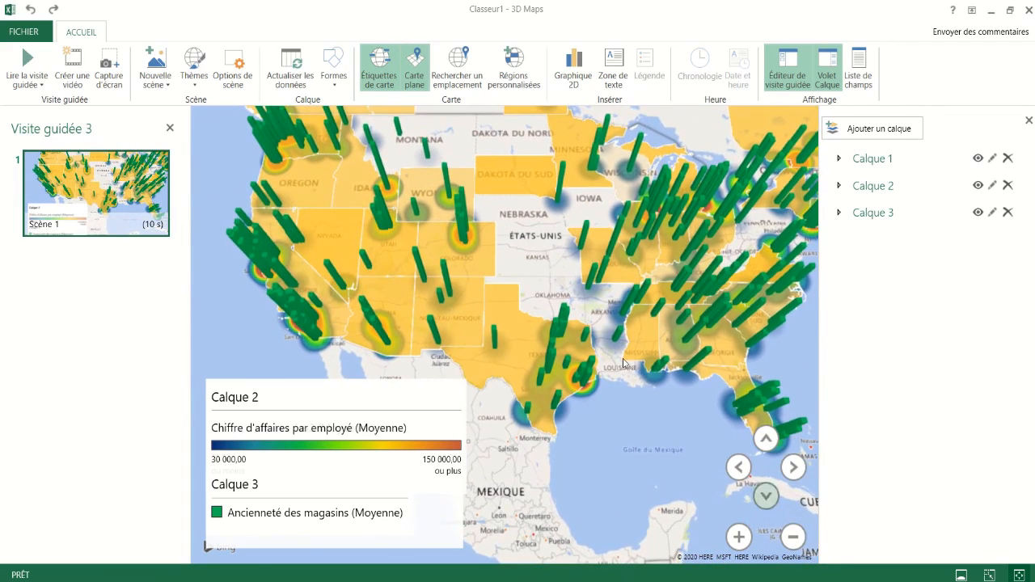
scroll(517, 283, "down", 5)
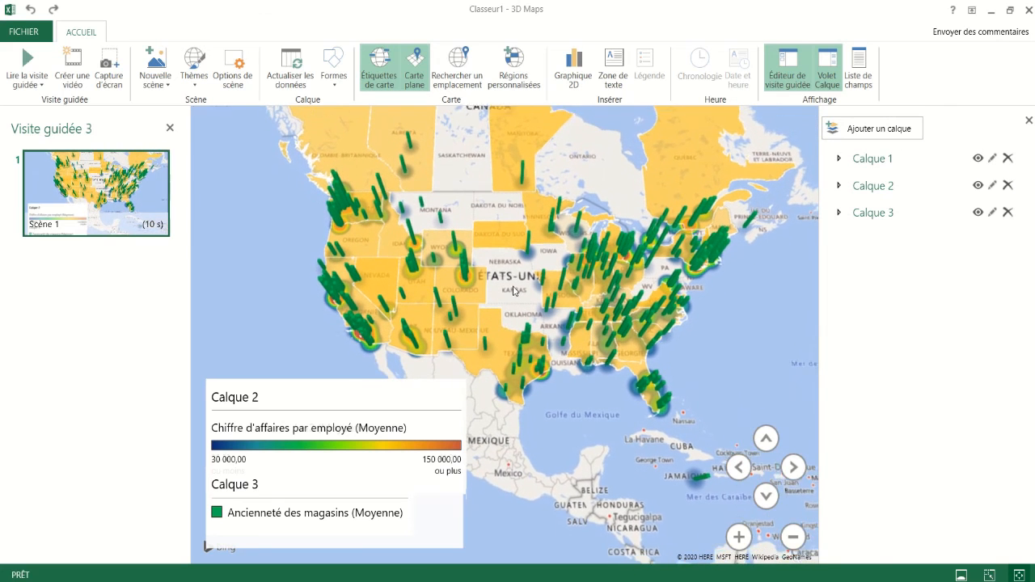